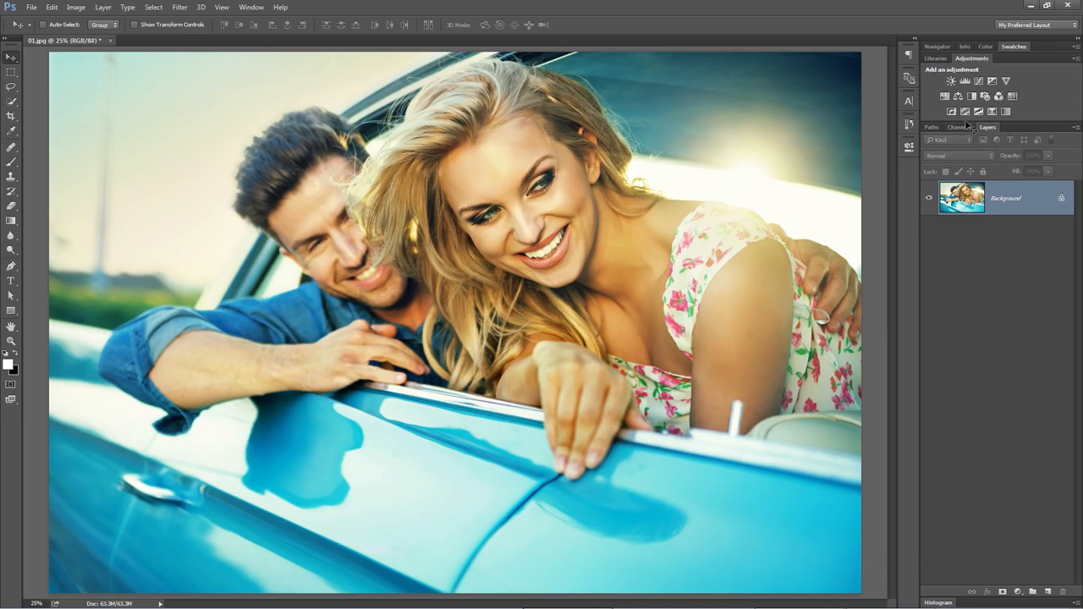
- Add a Vibrance adjustment layer above the Background and reduce the colour intensity to take the yellow out of the woman's teeth
key("z")
left_click_drag(542, 252, 538, 270)
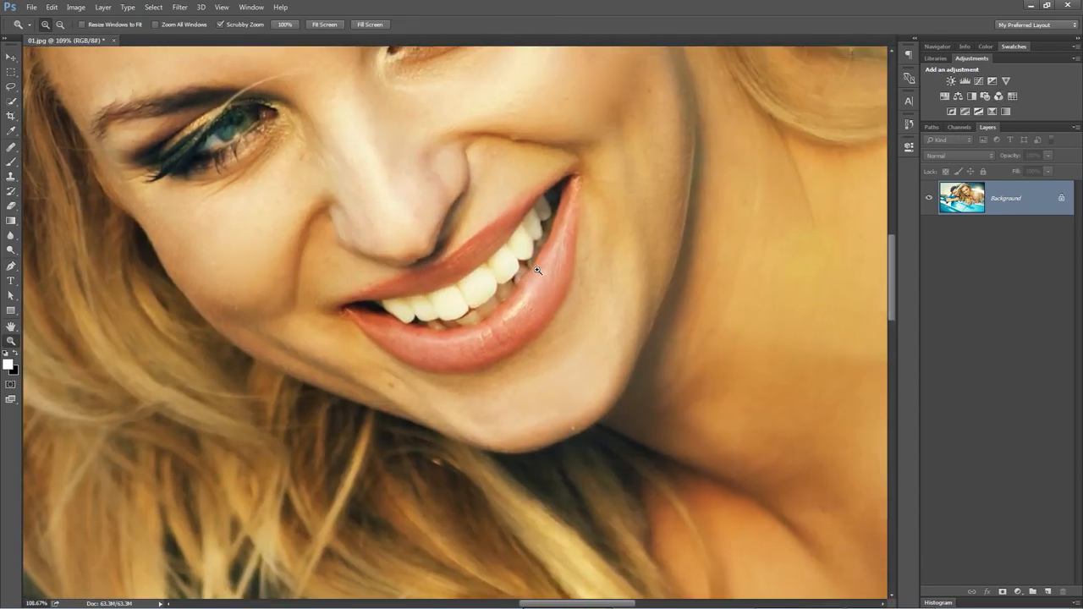
left_click(1007, 81)
left_click_drag(781, 183, 722, 185)
left_click(909, 148)
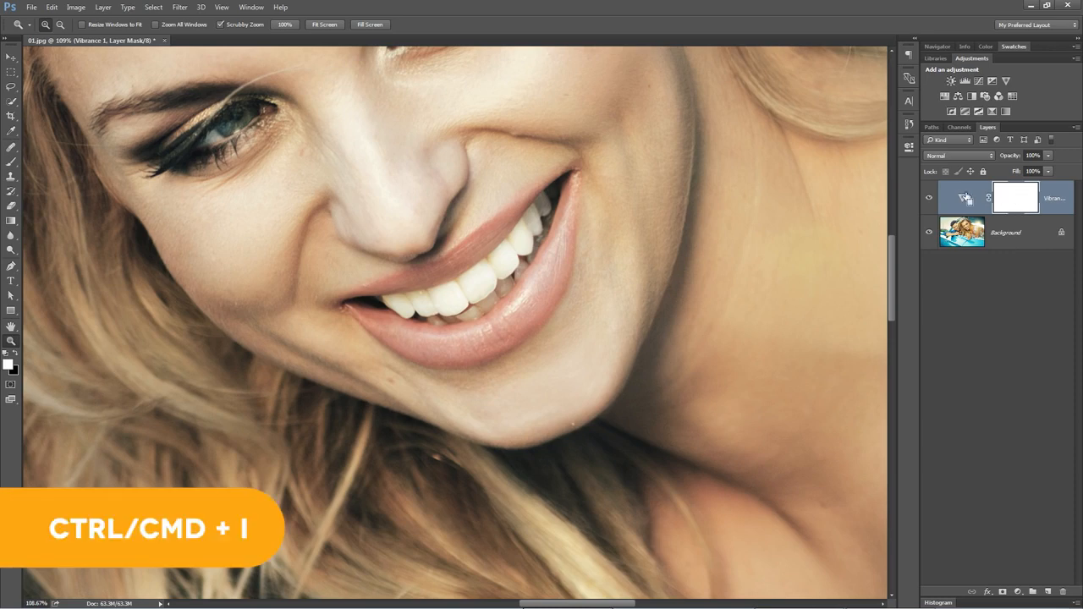
- Invert the Vibrance layer's mask and paint white over the woman's teeth with the Brush at 57% opacity
key("ctrl+i")
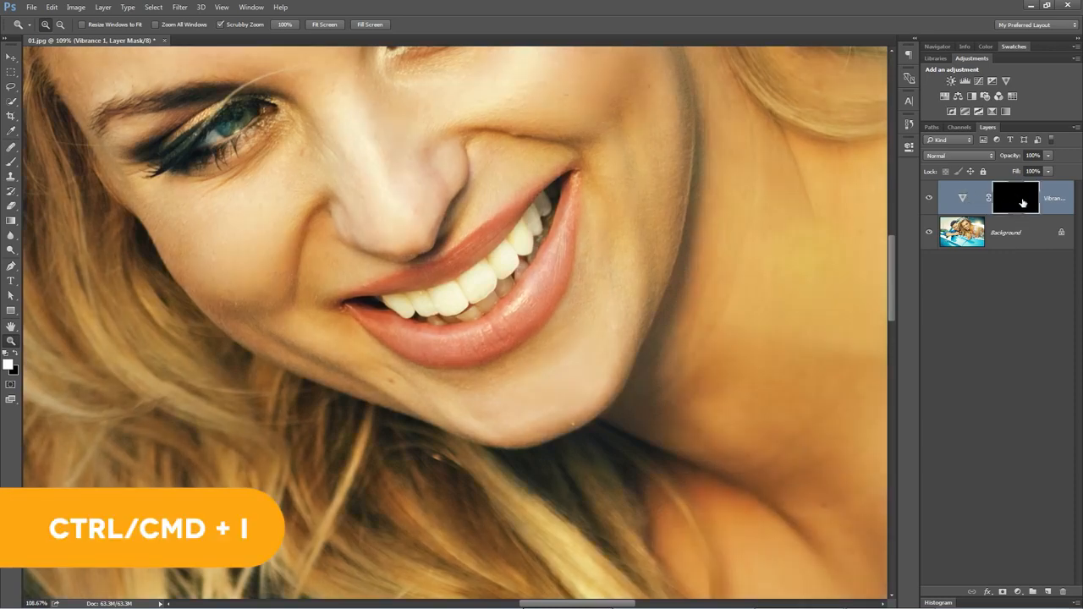
left_click(11, 161)
mouse_move(203, 28)
left_mouse_down()
mouse_move(179, 31)
mouse_move(192, 31)
left_mouse_up()
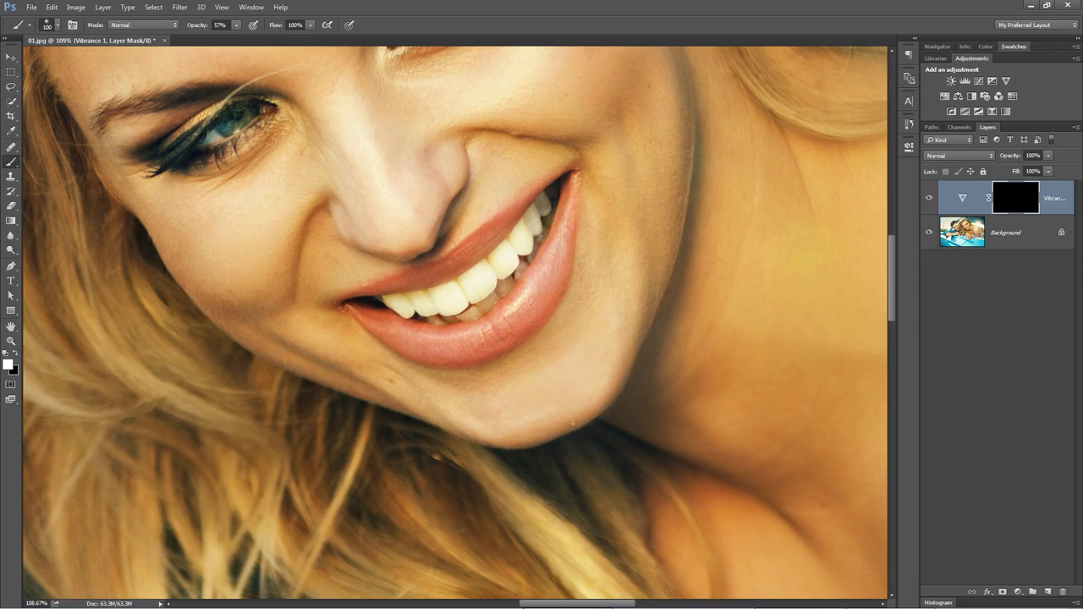
left_click_drag(404, 304, 483, 278)
mouse_move(406, 304)
left_mouse_down()
mouse_move(499, 269)
mouse_move(533, 221)
mouse_move(515, 266)
mouse_move(450, 322)
mouse_move(431, 309)
mouse_move(531, 226)
mouse_move(424, 307)
mouse_move(416, 301)
mouse_move(530, 225)
left_mouse_up()
- Compare the whole photo with the Vibrance layer hidden and shown
key("ctrl+minus")
key("ctrl+minus")
key("ctrl+minus")
key("ctrl+minus")
key("ctrl+minus")
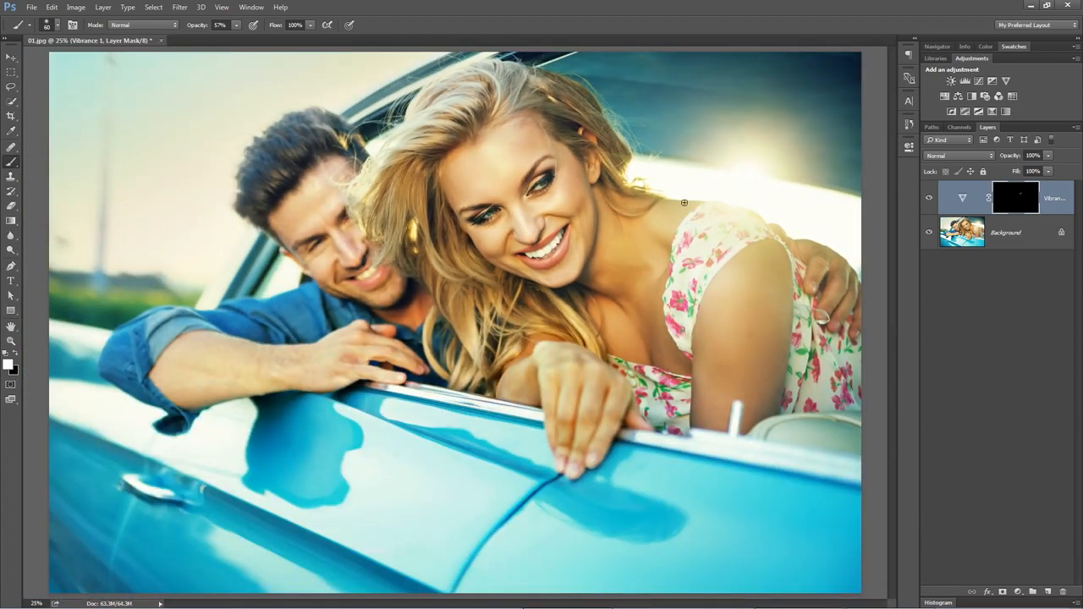
left_click(931, 199)
left_click(931, 199)
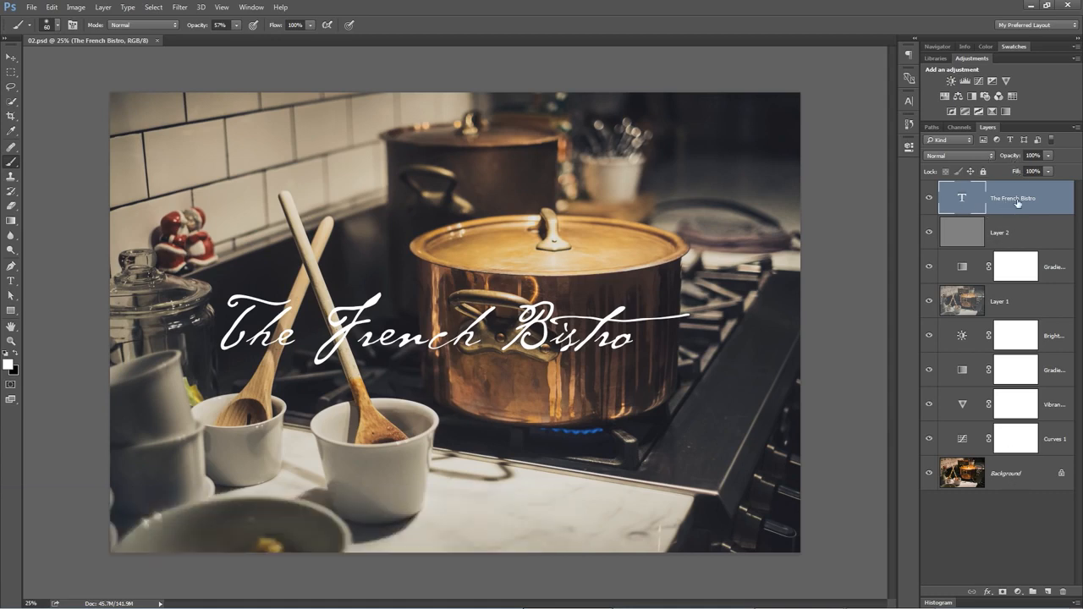
- Stamp all visible layers of 02.psd into a new merged layer above the The French Bistro text layer
key("ctrl+alt+shift+e")
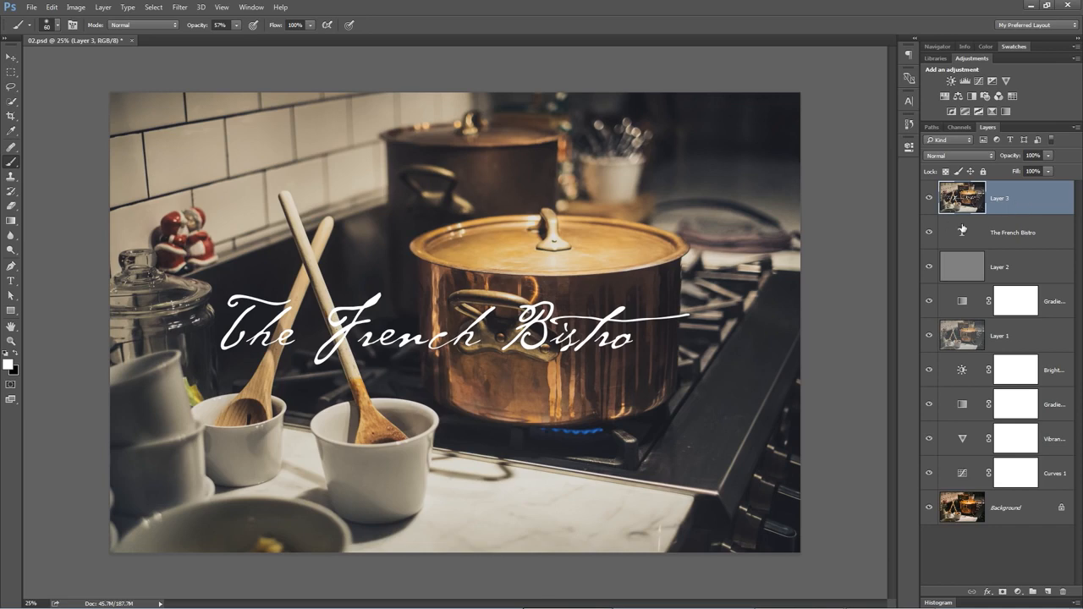
key("ctrl+shift+alt+e")
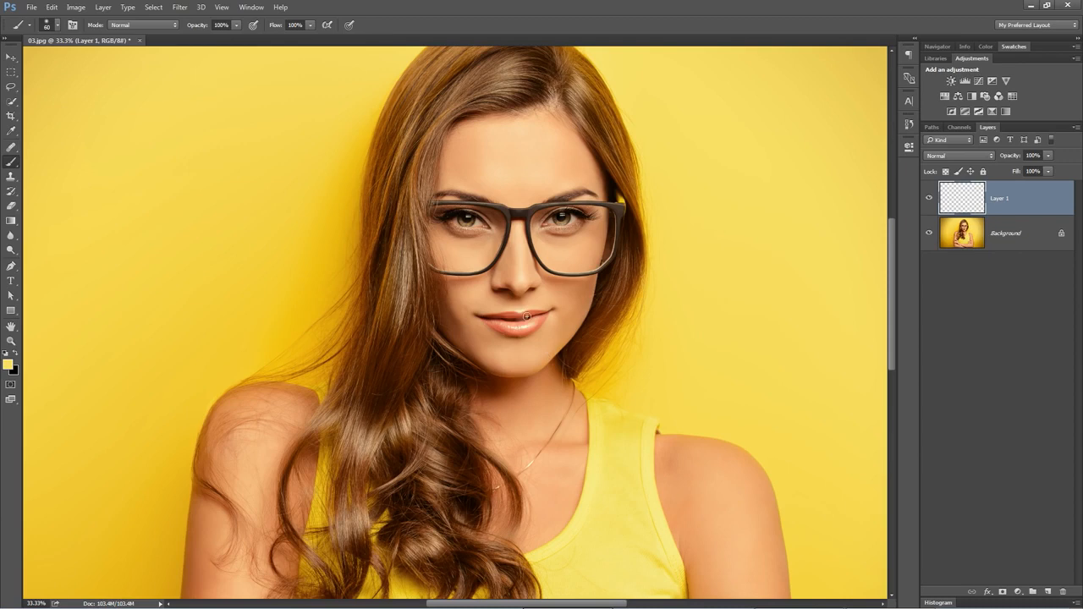
- Paint yellow strokes across the woman's forehead on Layer 1 of 03.jpg, rotating the canvas view between strokes
mouse_move(436, 185)
left_mouse_down()
mouse_move(448, 134)
mouse_move(493, 116)
mouse_move(542, 111)
mouse_move(462, 127)
mouse_move(533, 138)
mouse_move(572, 162)
left_mouse_up()
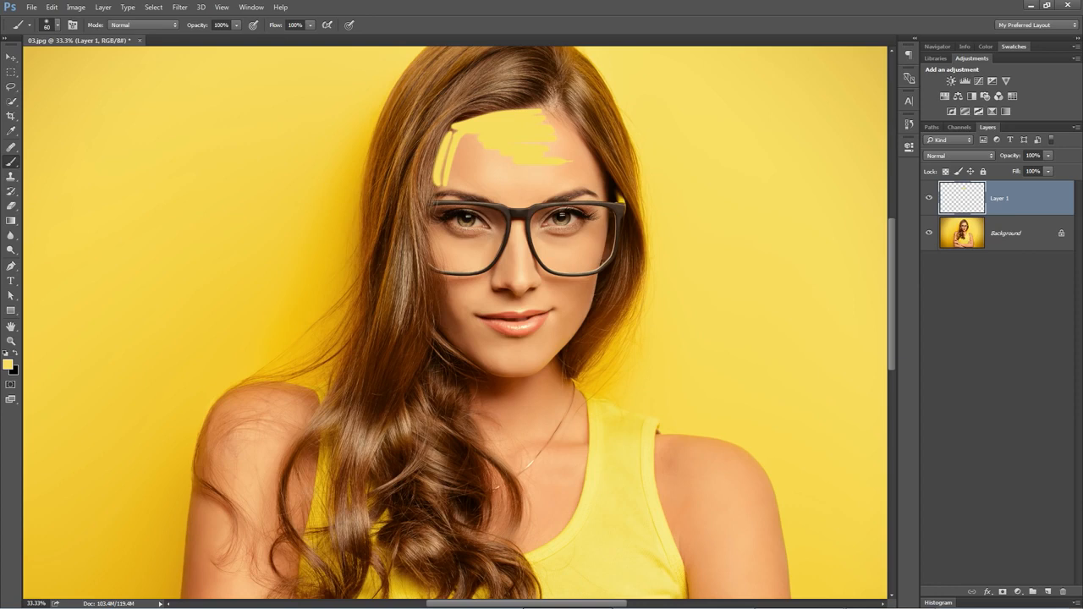
key("r")
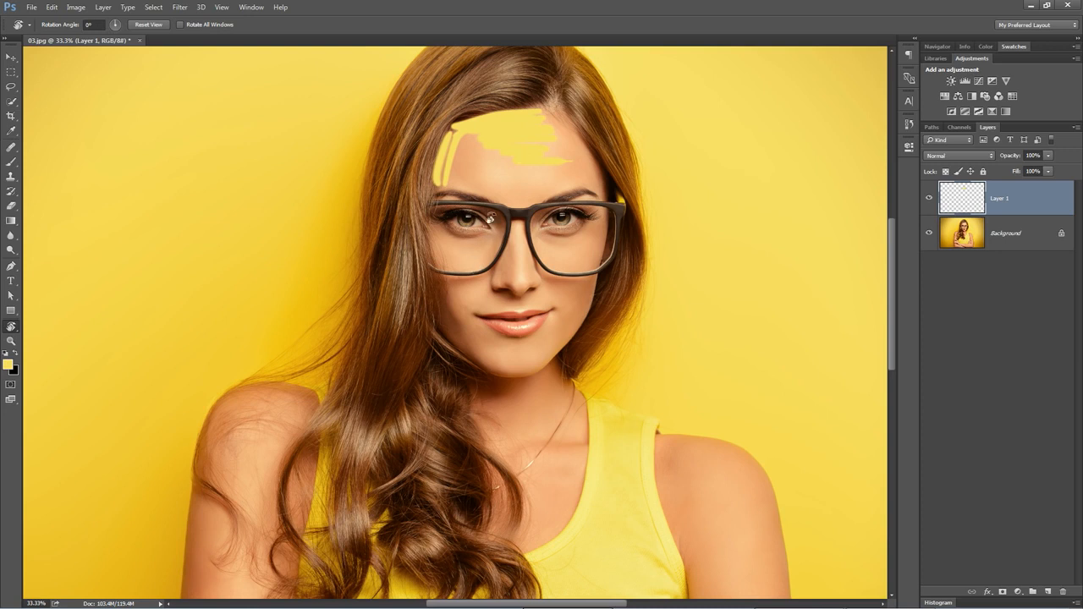
mouse_move(561, 180)
left_mouse_down()
mouse_move(440, 200)
mouse_move(410, 230)
mouse_move(437, 220)
mouse_move(405, 232)
mouse_move(518, 294)
left_mouse_up()
key("b")
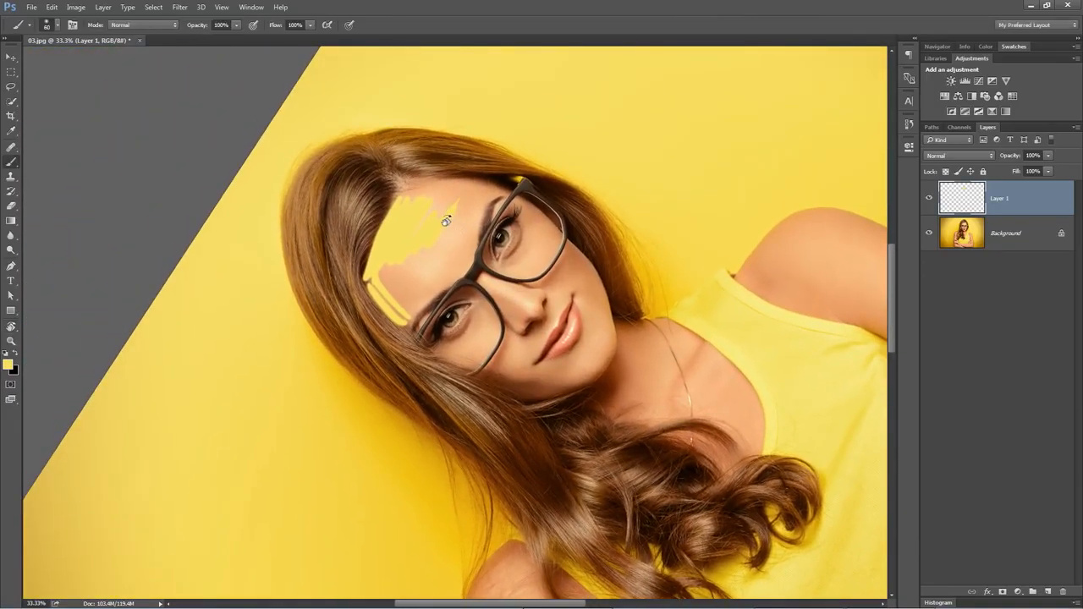
mouse_move(410, 200)
left_mouse_down()
mouse_move(466, 185)
mouse_move(455, 181)
mouse_move(484, 185)
mouse_move(400, 184)
mouse_move(560, 228)
mouse_move(435, 197)
mouse_move(586, 310)
mouse_move(554, 286)
mouse_move(354, 259)
mouse_move(601, 349)
mouse_move(538, 394)
mouse_move(577, 316)
left_mouse_up()
- Rotate the canvas view to 154°, reset it to upright and zoom out to see more of the portrait
key("r")
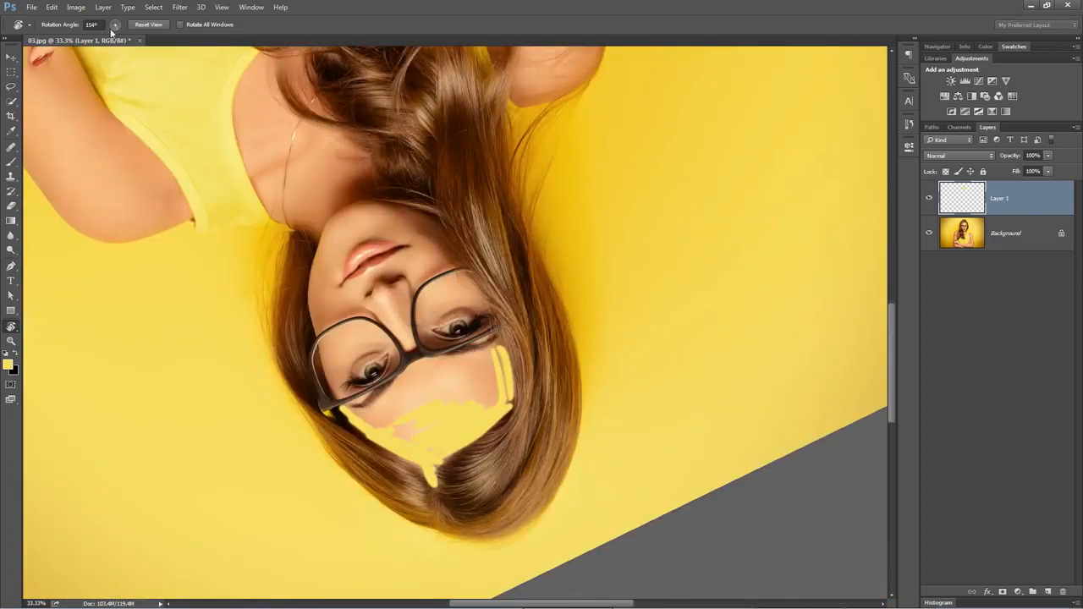
left_click(153, 25)
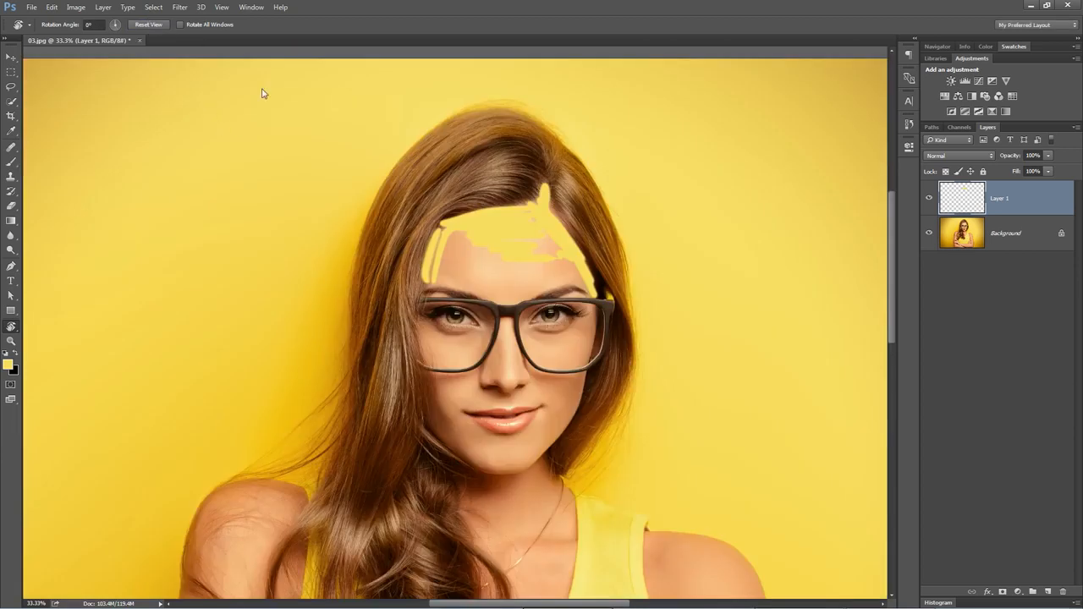
key("ctrl+minus")
key("ctrl+minus")
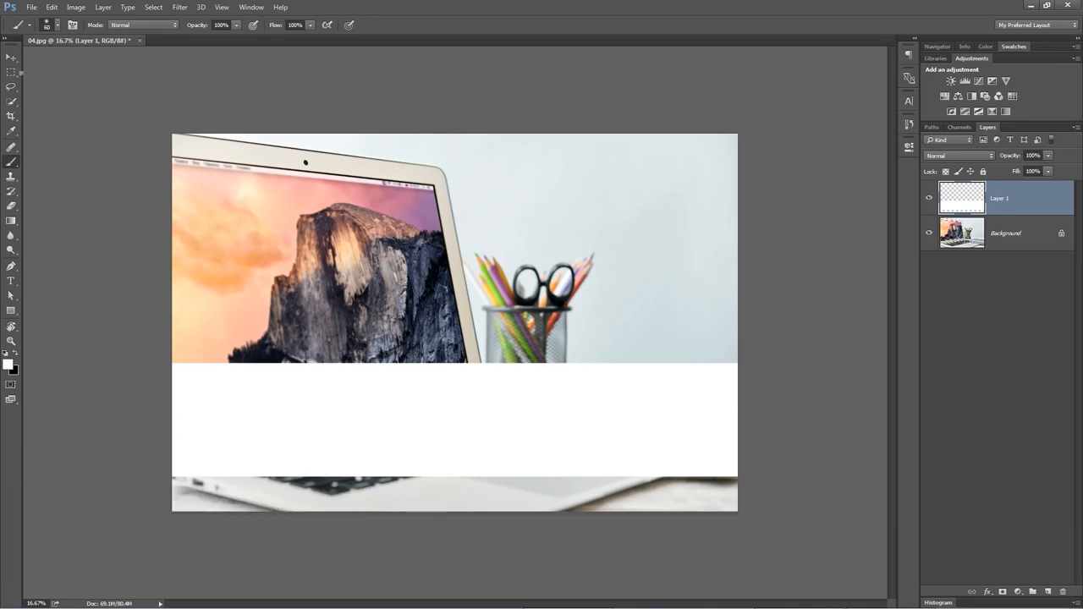
- Set the opacity of Layer 1, the white band in 04.jpg, to 70% and then to 75%
left_click(11, 57)
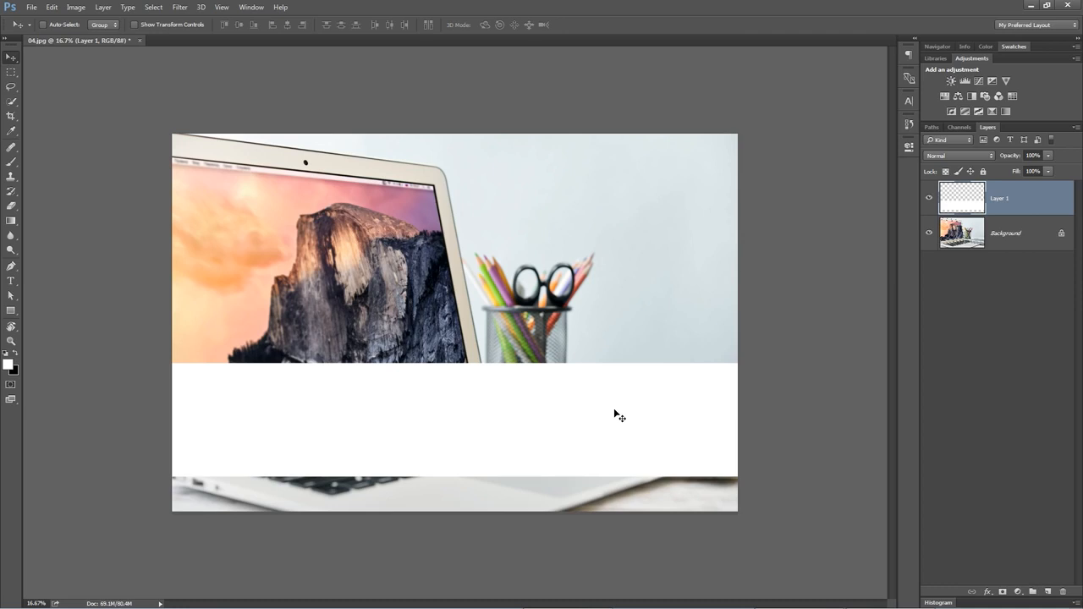
key("7")
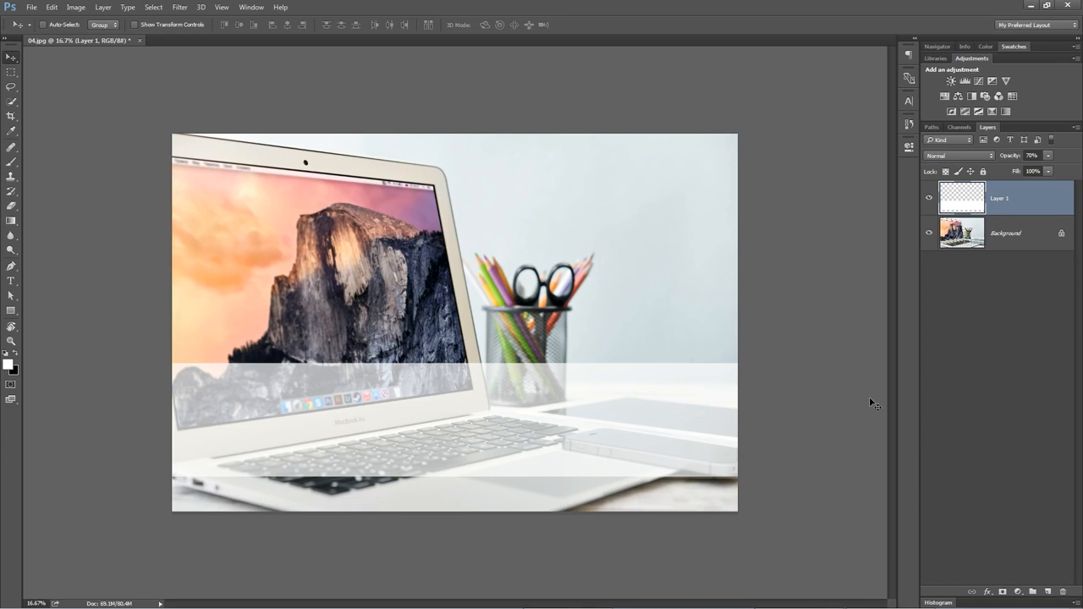
key("7")
key("5")
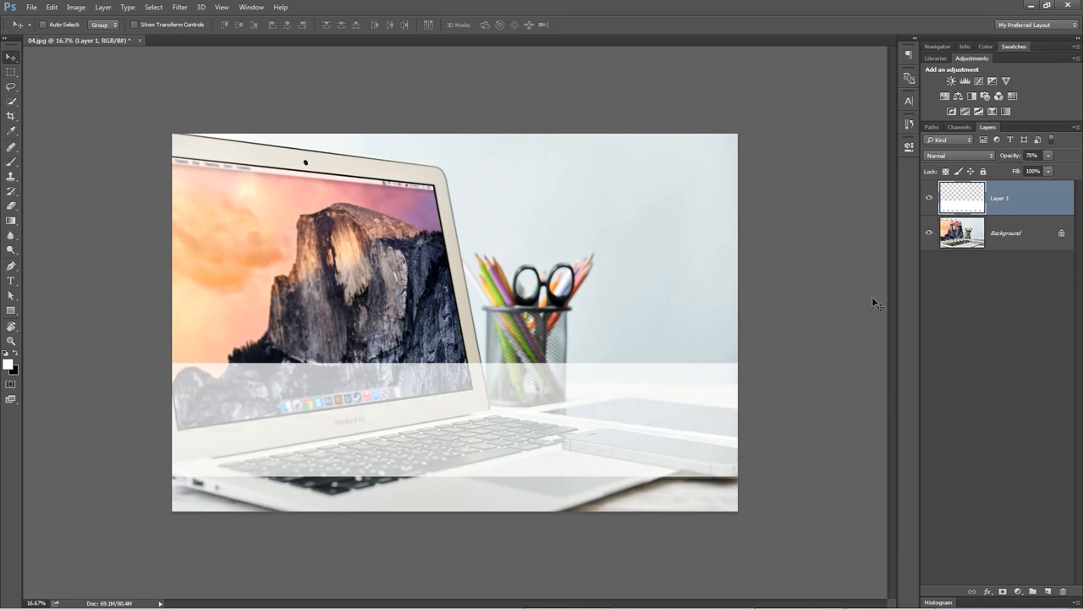
- Set Layer 1's fill to 70%, then restore both its fill and its opacity to 100%
key("shift+7")
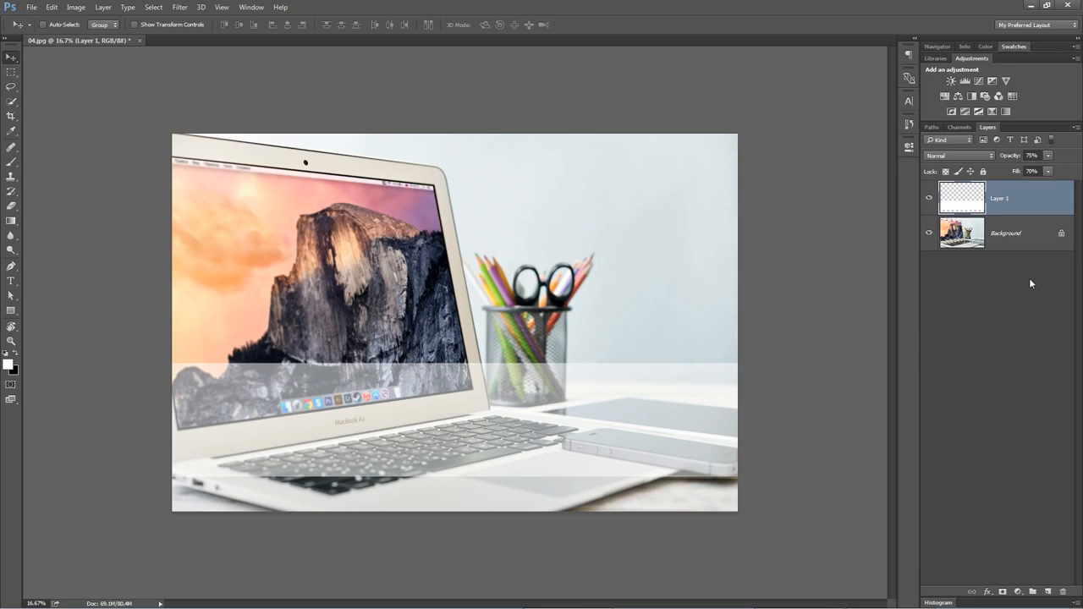
key("shift+0")
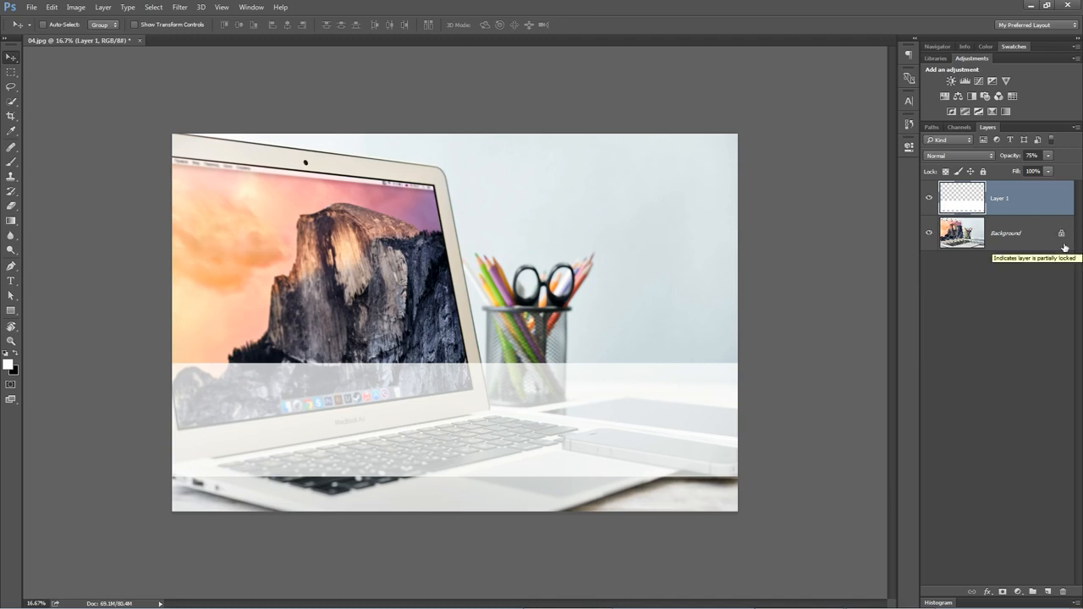
key("0")
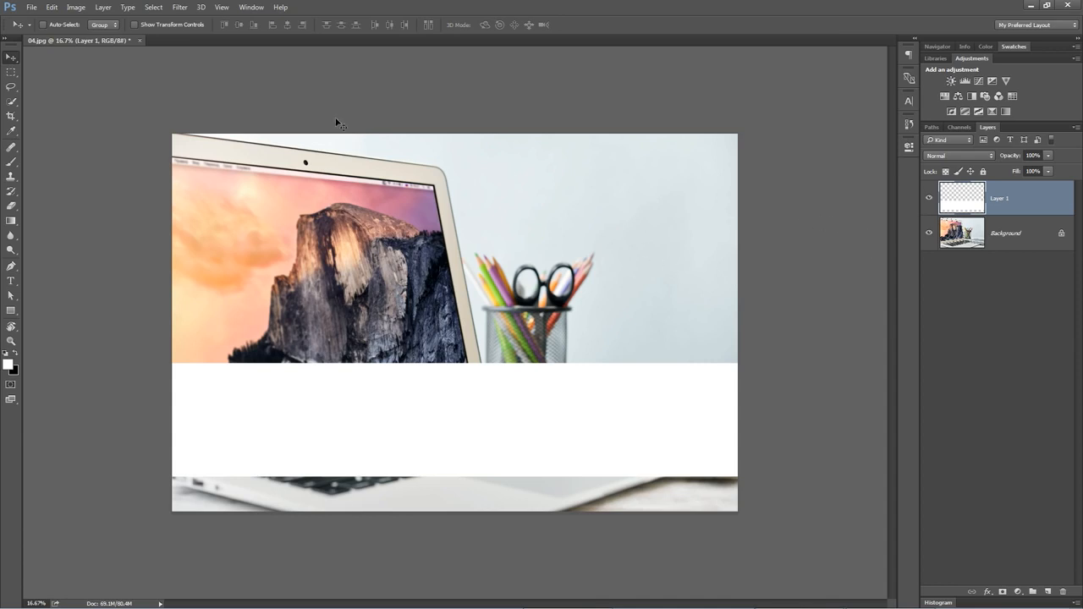
- Switch from the Brush back to the Move tool and set Layer 1's opacity to 50%
left_click(11, 161)
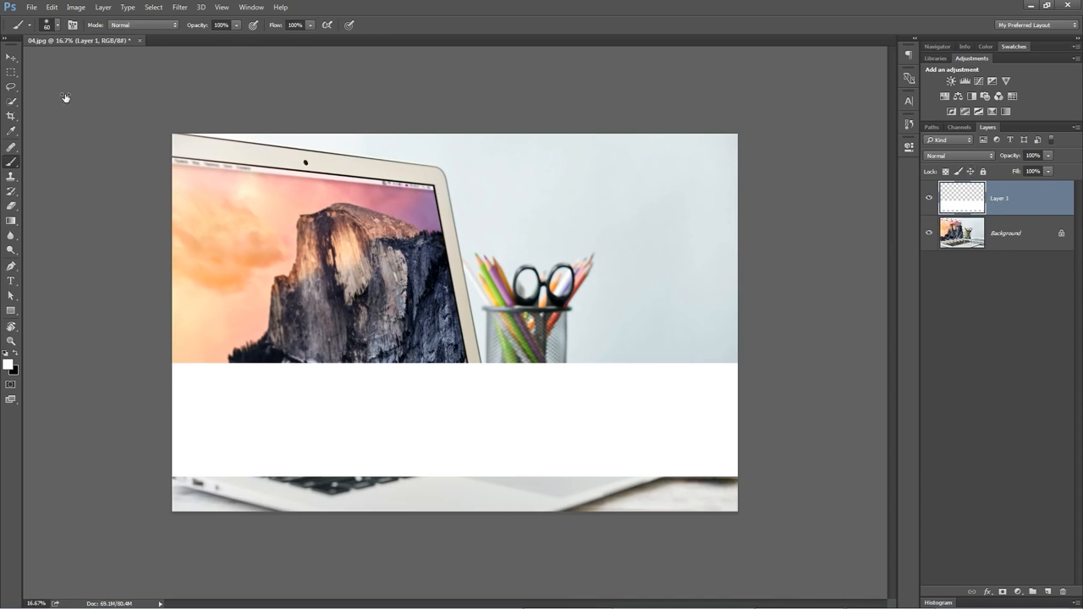
key("v")
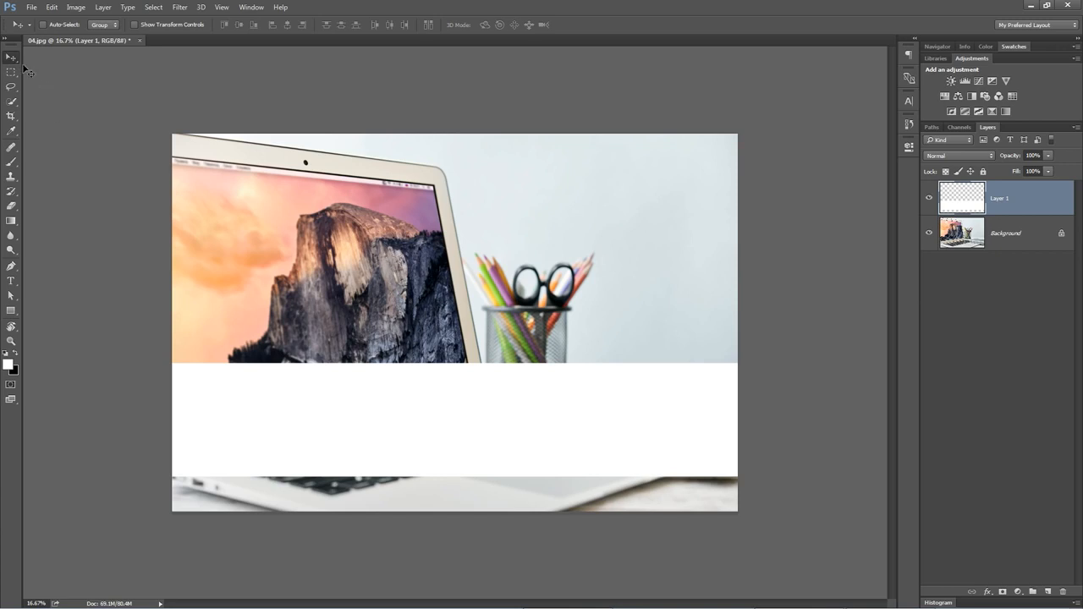
key("5")
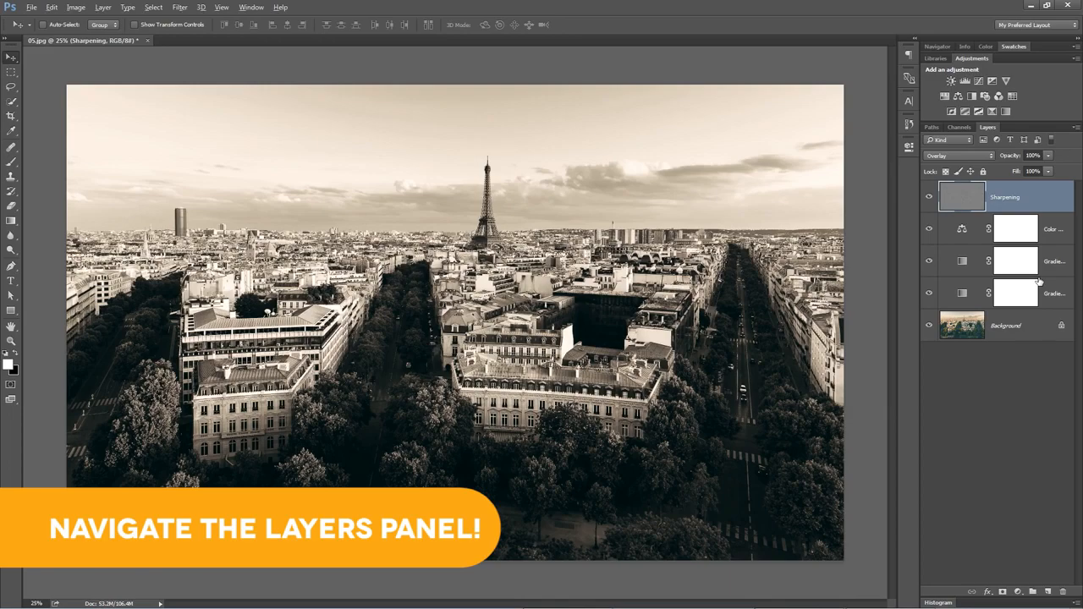
- Step the layer selection in 05.jpg repeatedly down from Sharpening to the lower Gradient Map layer and back up to Sharpening
key("alt+bracketleft")
key("alt+bracketright")
key("alt+bracketleft")
key("alt+bracketleft")
key("alt+bracketleft")
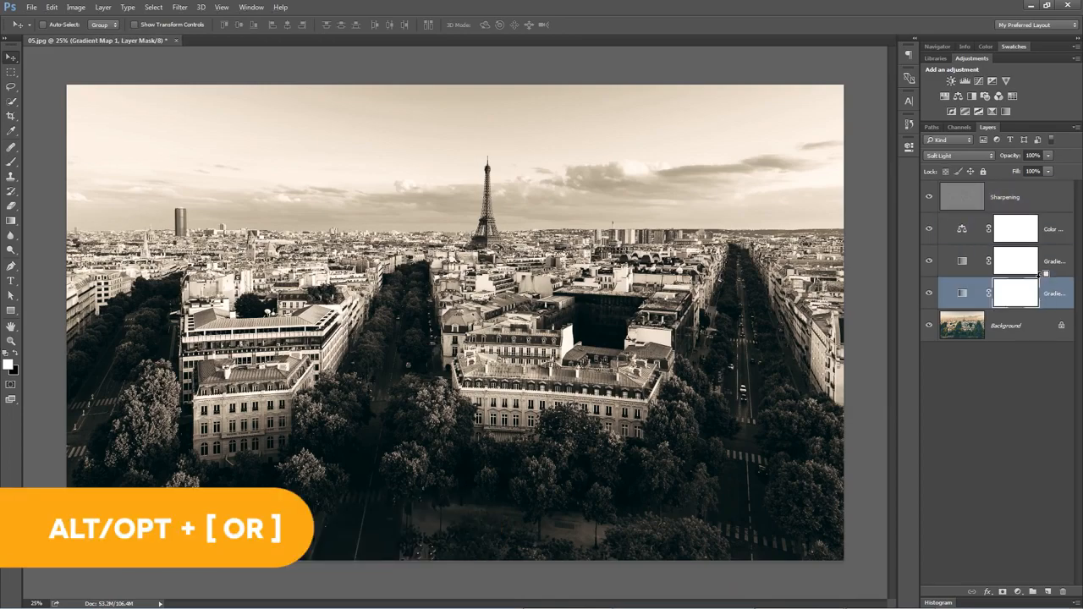
key("alt+bracketright")
key("alt+bracketright")
key("alt+bracketright")
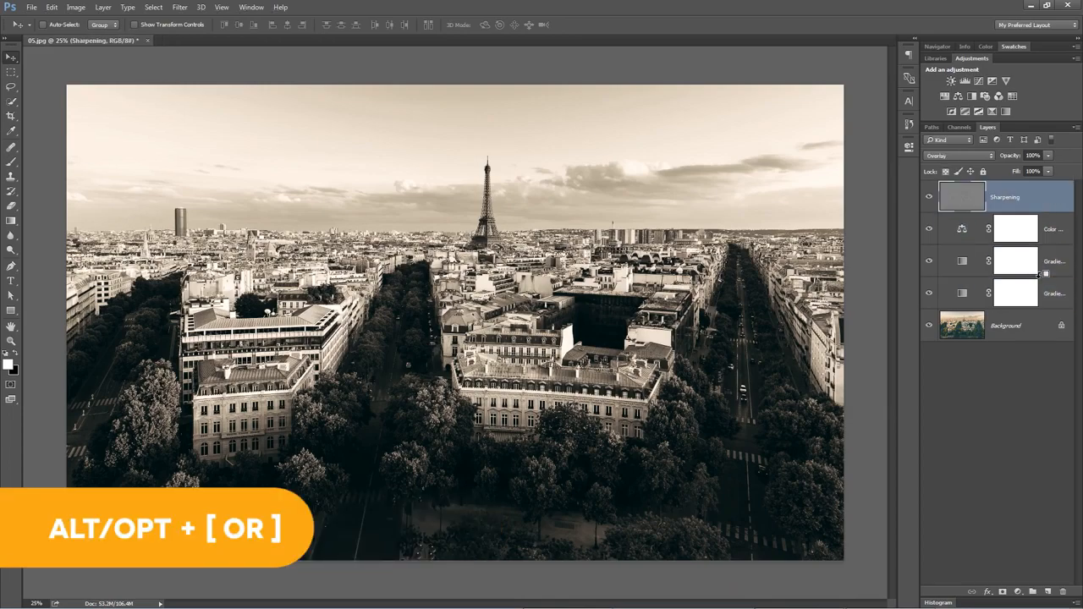
key("alt+bracketleft")
key("alt+bracketleft")
key("alt+bracketleft")
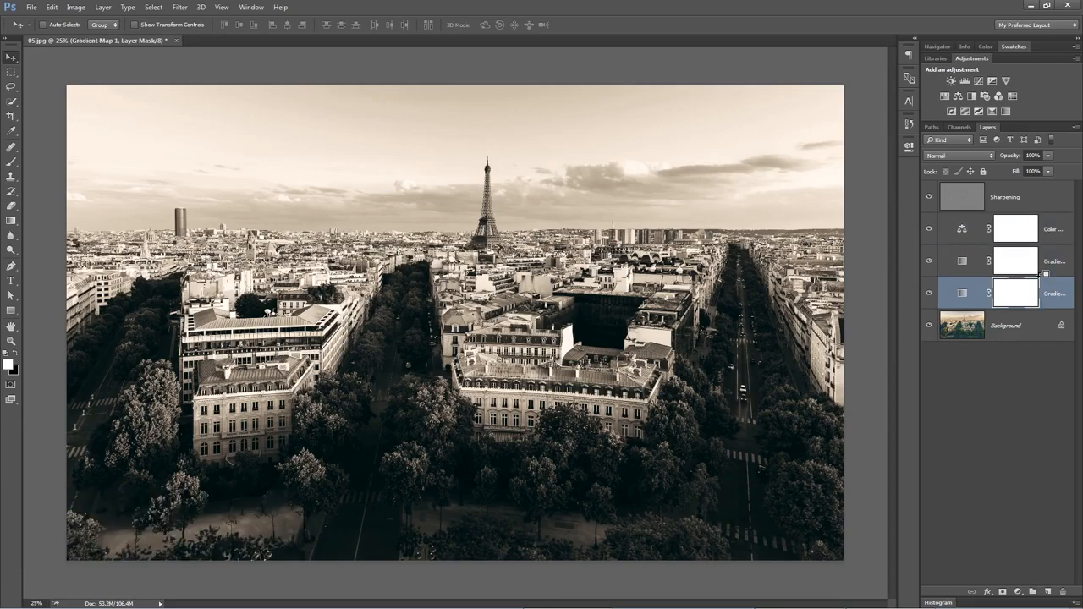
key("alt+bracketleft")
key("alt+bracketright")
key("alt+bracketright")
key("alt+bracketright")
key("alt+bracketright")
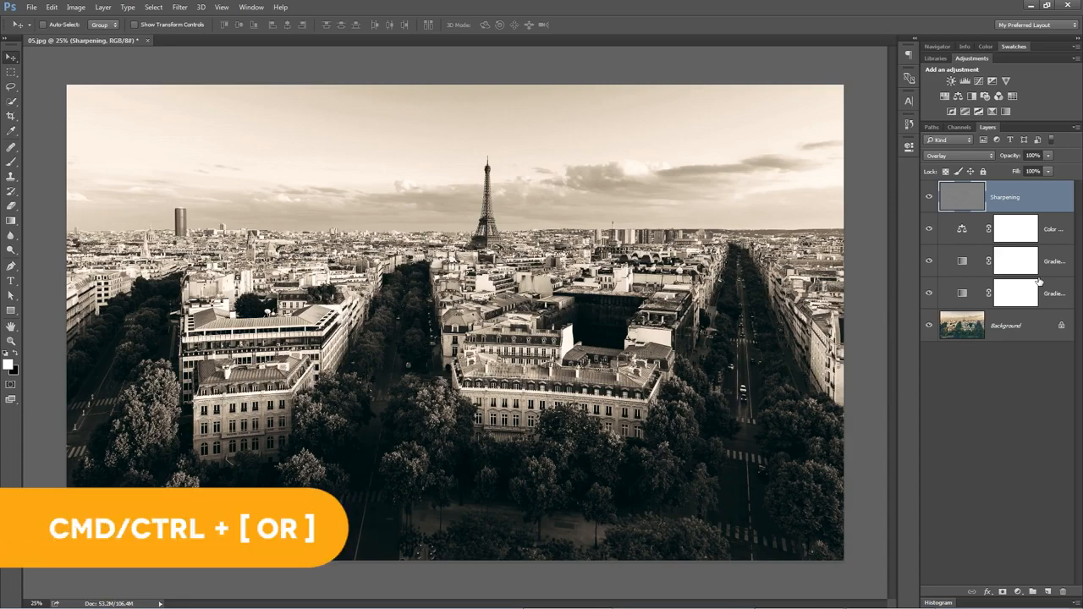
- Move the Sharpening layer down to just above the Background, then return it to the top of the stack
key("ctrl+bracketleft")
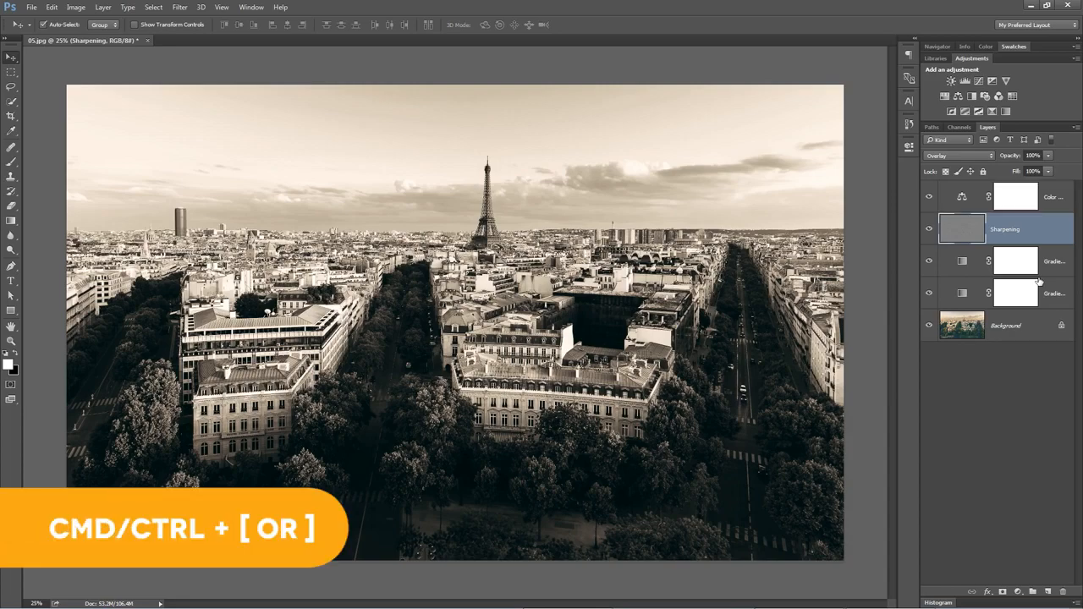
key("ctrl+bracketleft")
key("ctrl+bracketleft")
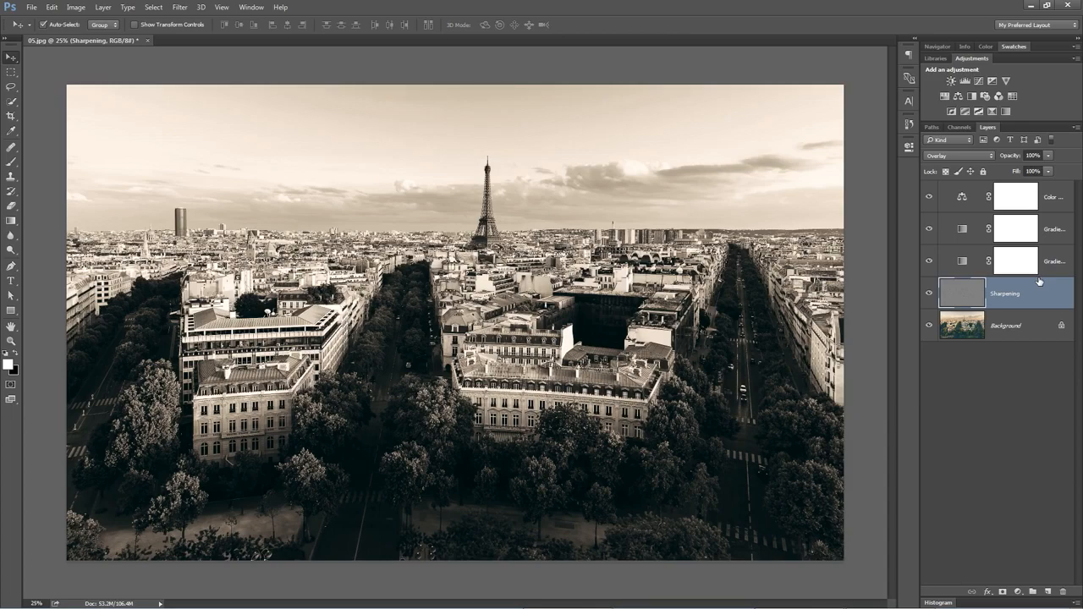
key("ctrl+bracketright")
key("ctrl+bracketright")
key("ctrl+bracketright")
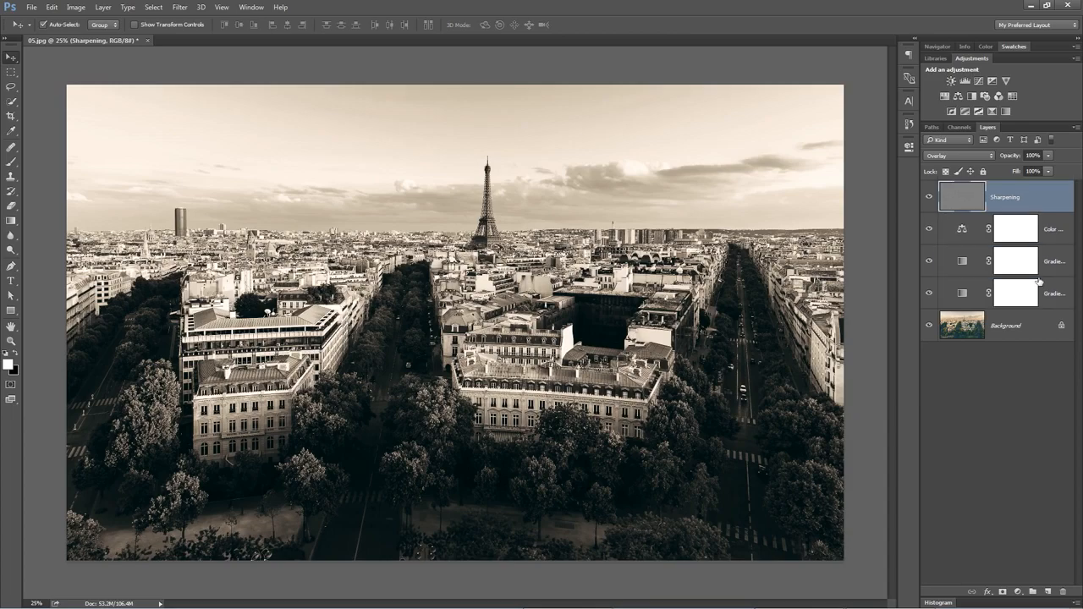
- Move the Color Balance layer above Sharpening, then back down one position
key("alt+bracketleft")
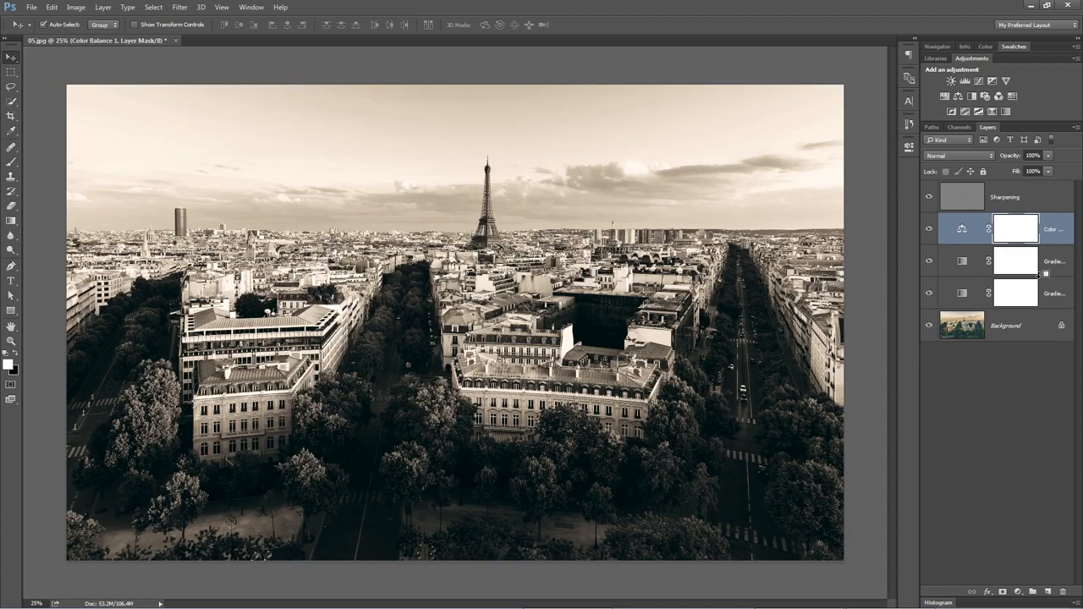
key("ctrl+bracketright")
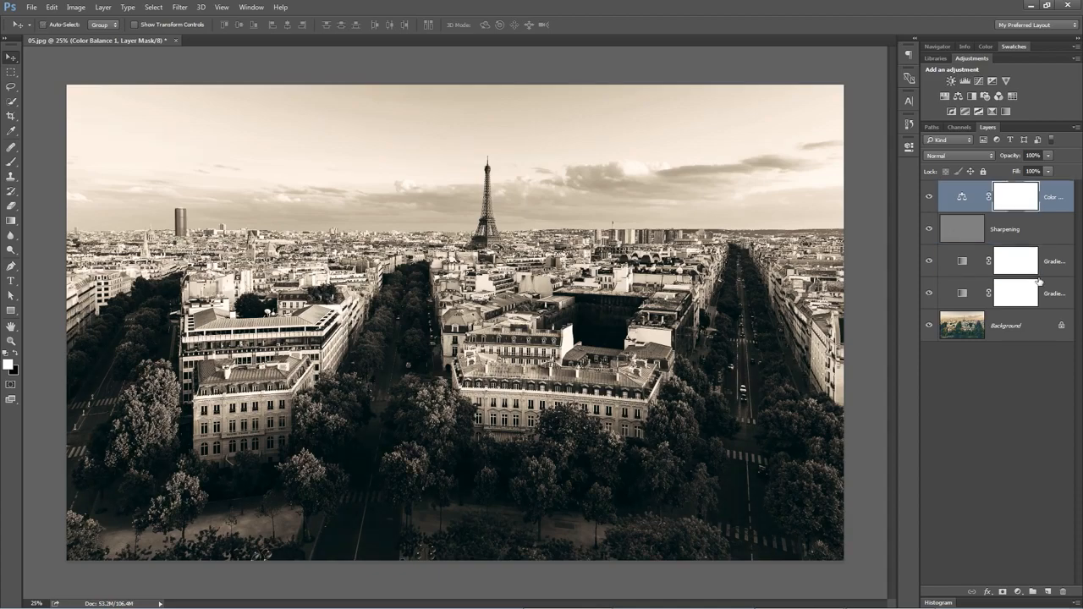
key("ctrl+bracketleft")
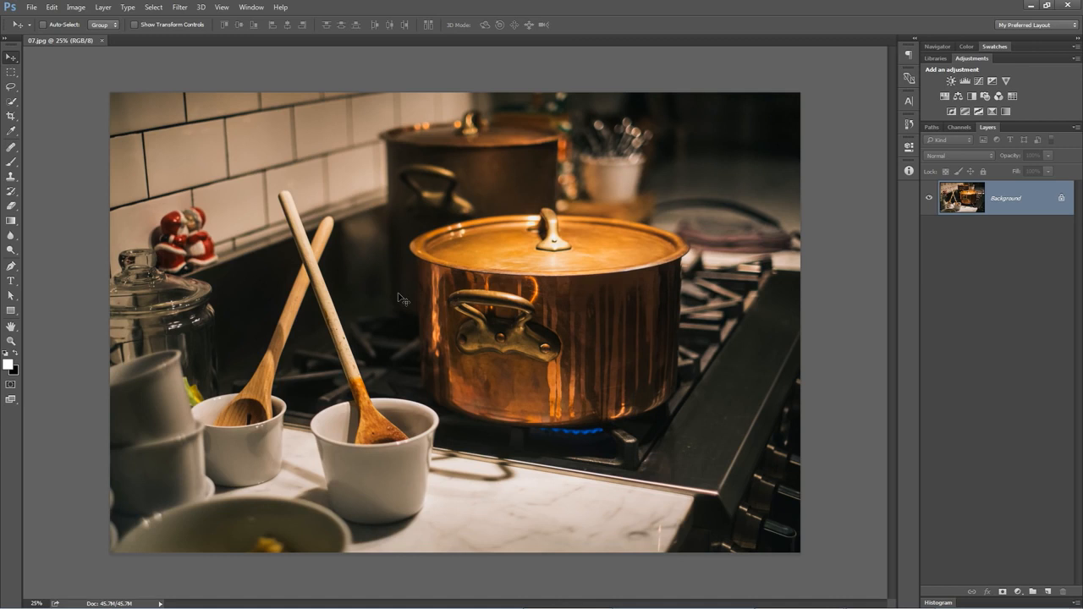
- Show the rulers around the 07.jpg document
left_click(222, 7)
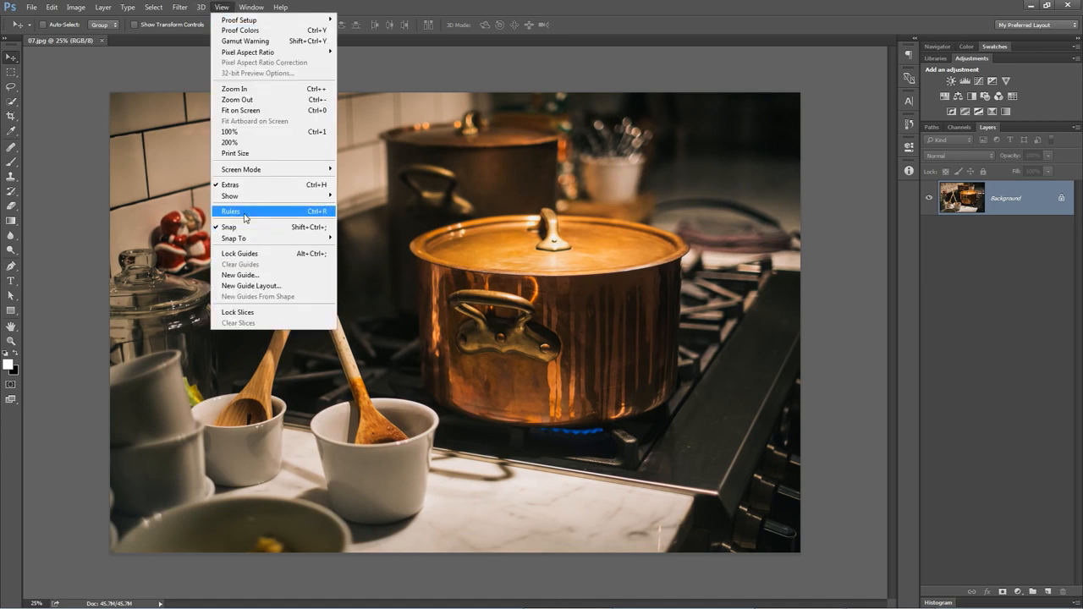
left_click(245, 218)
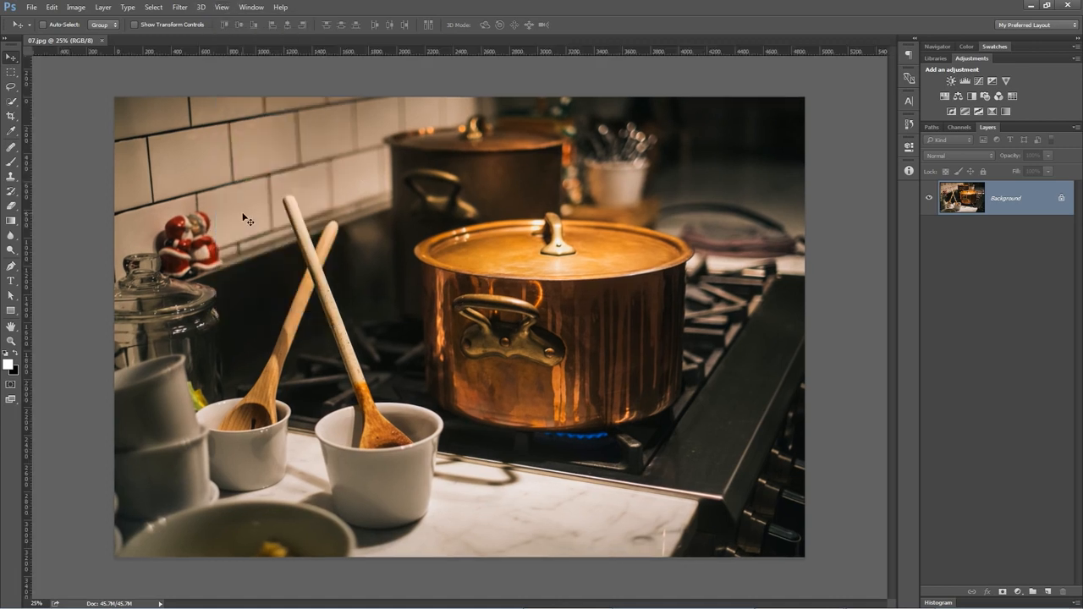
- Switch the rulers to inches and, with the Info panel open, draw a rectangular selection about 8.9 by 5.5 inches over the copper pot
right_click(290, 48)
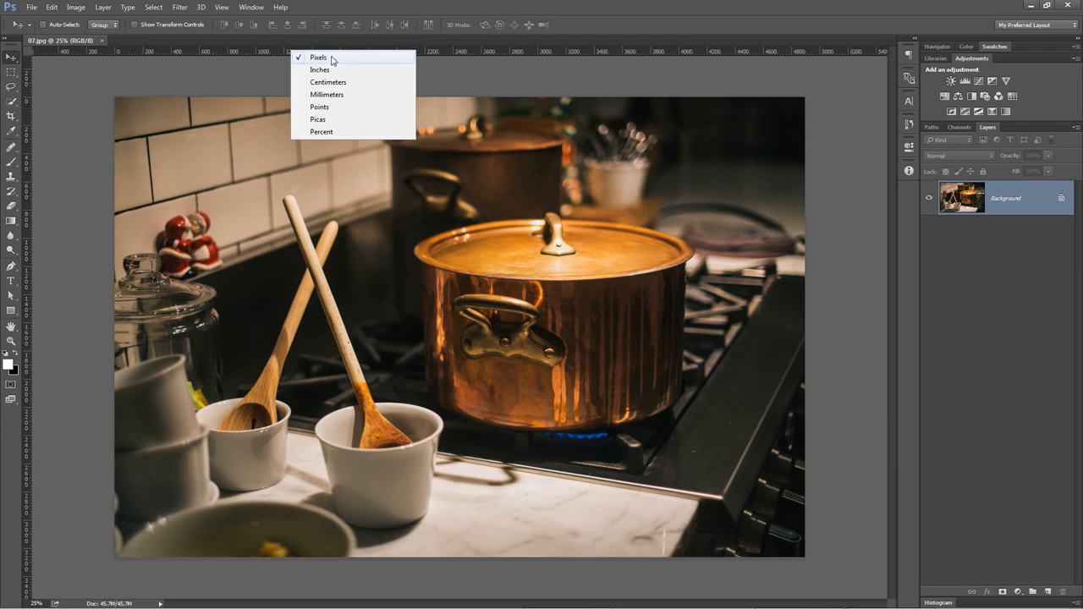
left_click(338, 70)
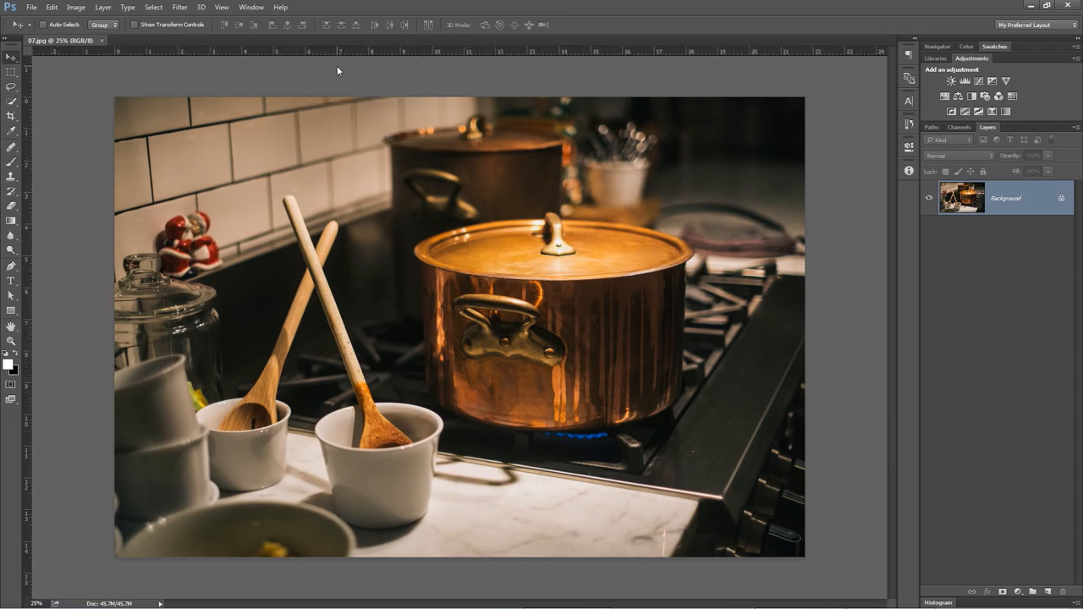
left_click(907, 171)
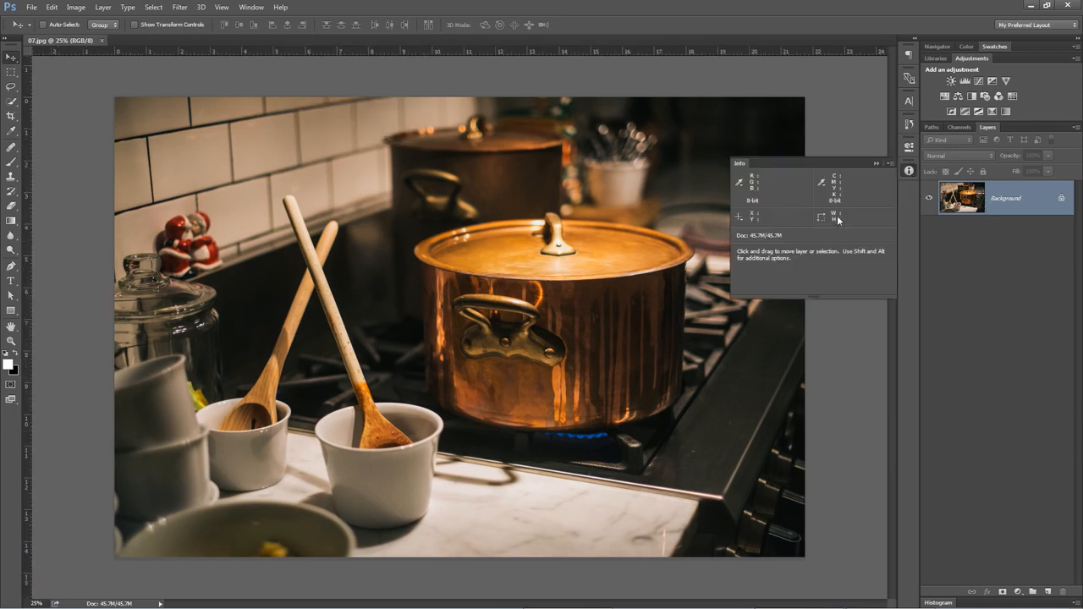
key("m")
left_click_drag(331, 193, 615, 369)
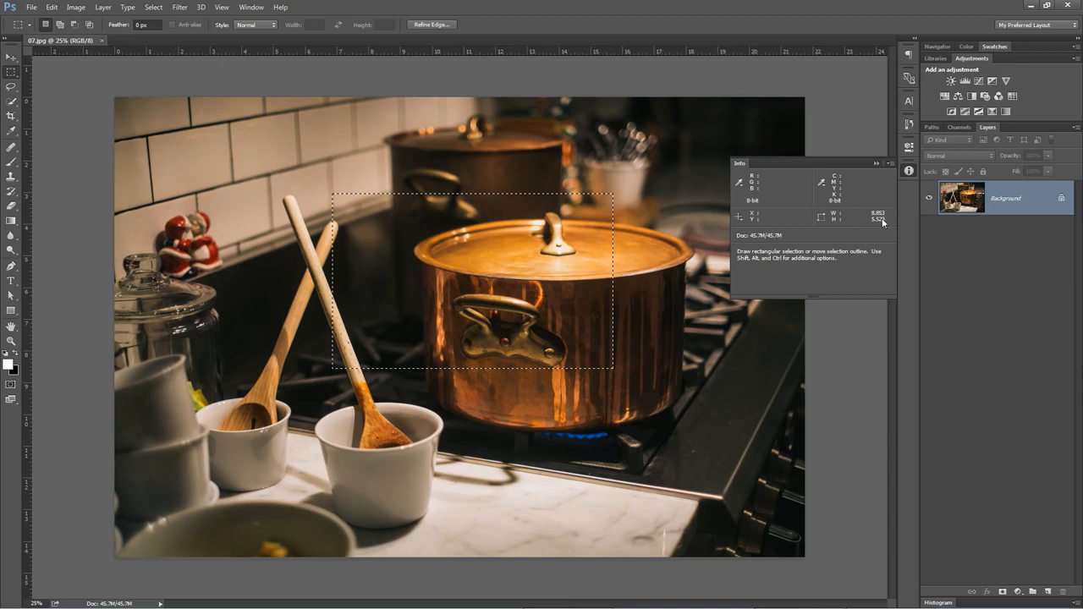
- Set the ruler units of 07.jpg back to pixels
right_click(494, 49)
left_click(508, 53)
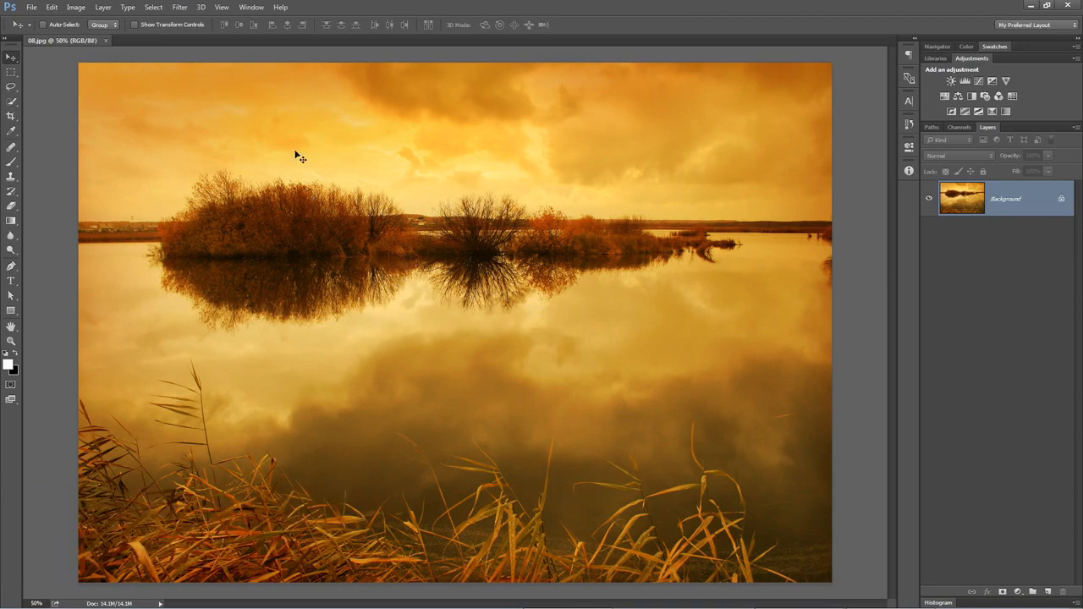
- Examine the History States setting in the Performance preferences and close the preferences with the Move tool active
left_click(52, 8)
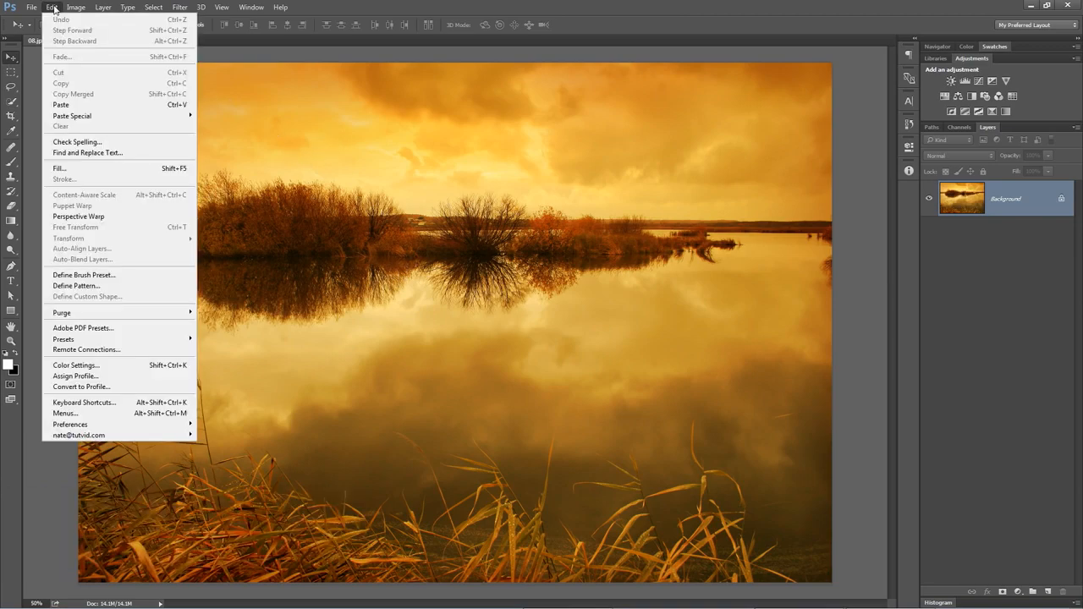
mouse_move(113, 433)
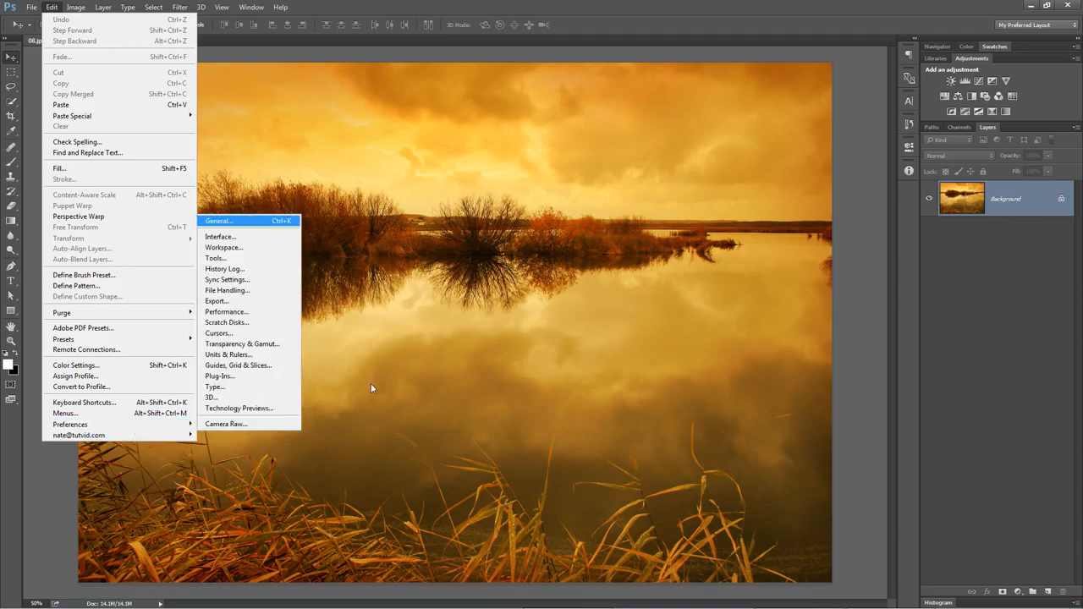
left_click(220, 221)
left_click_drag(308, 188, 323, 151)
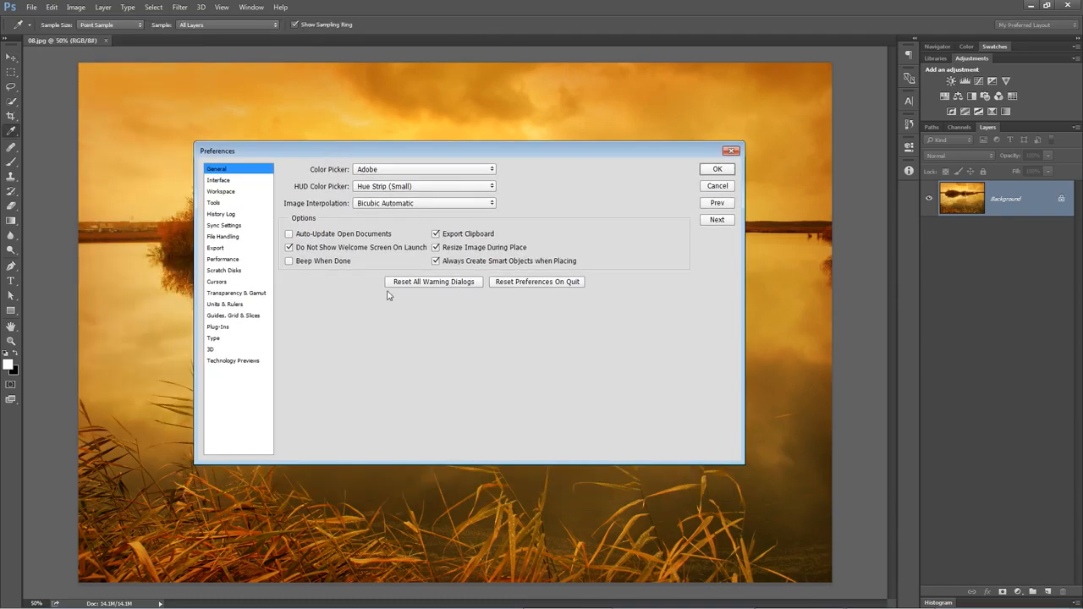
left_click(229, 259)
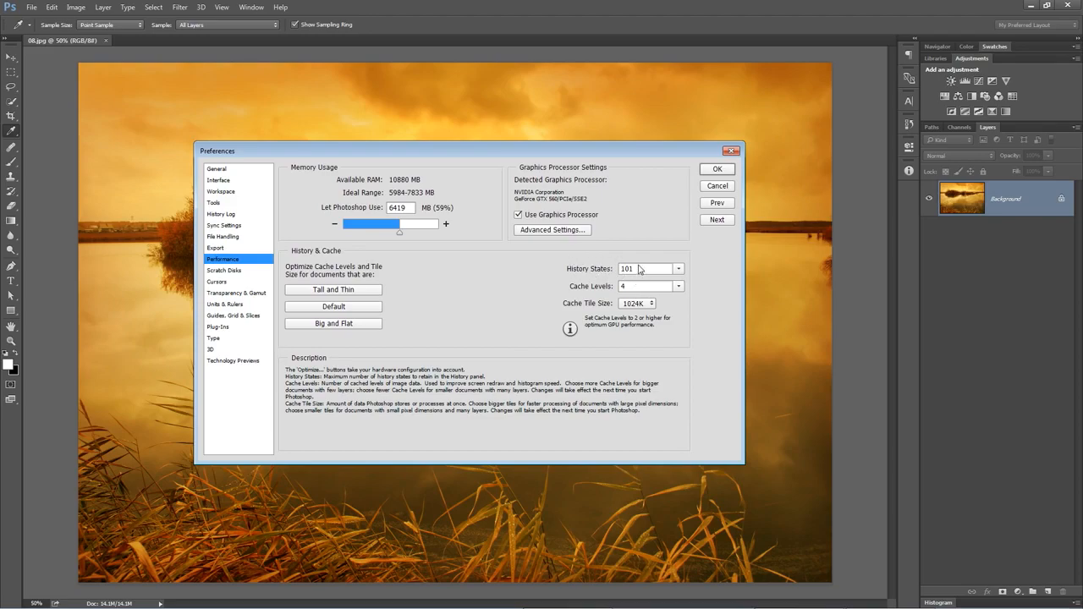
left_click(678, 268)
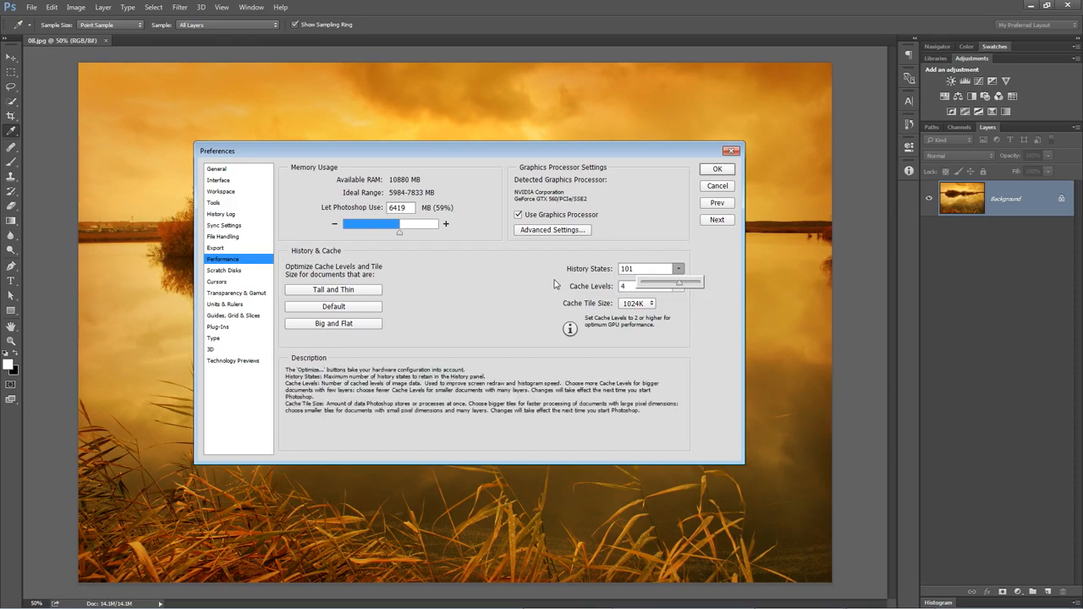
left_click(522, 285)
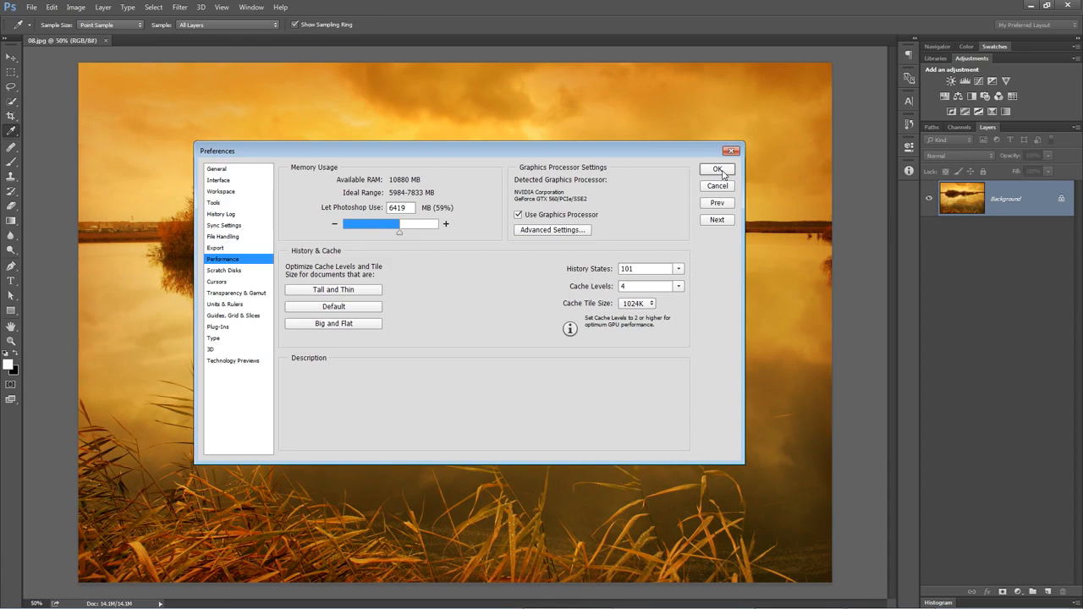
left_click(718, 170)
key("v")
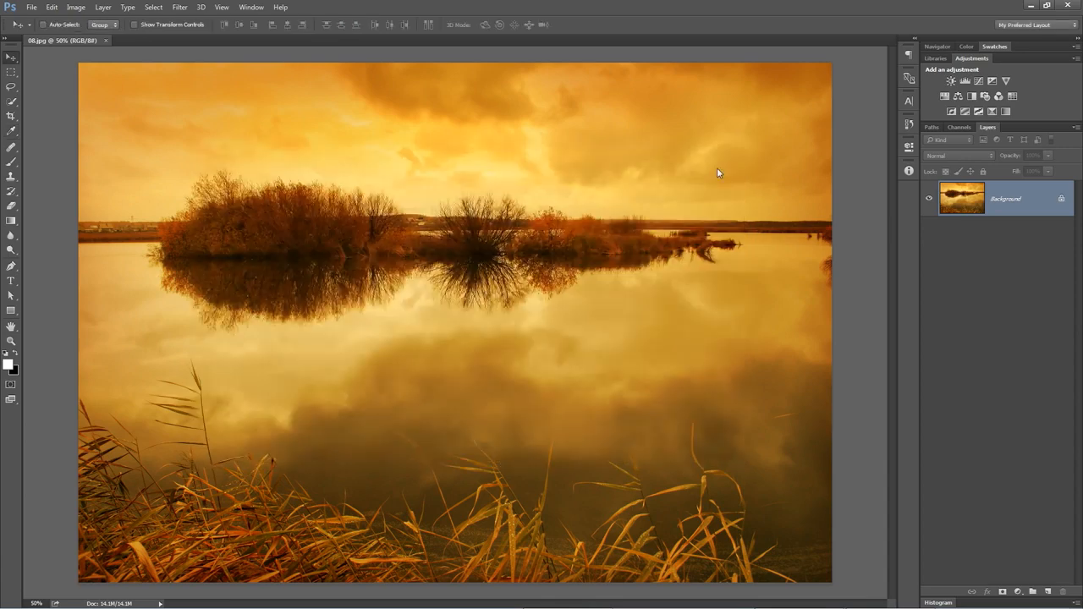
left_click(51, 8)
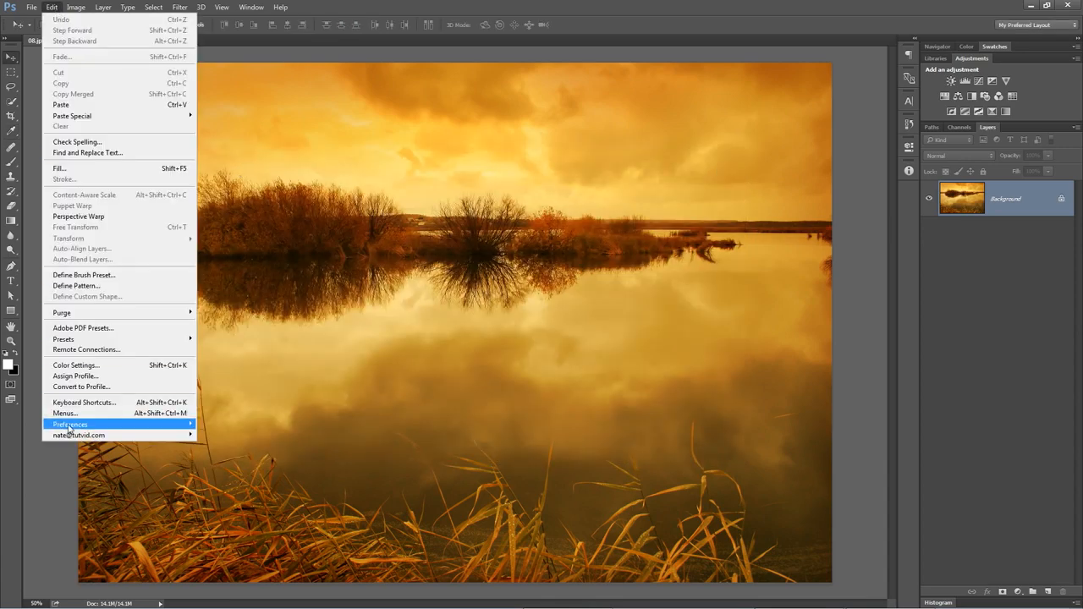
left_click(534, 49)
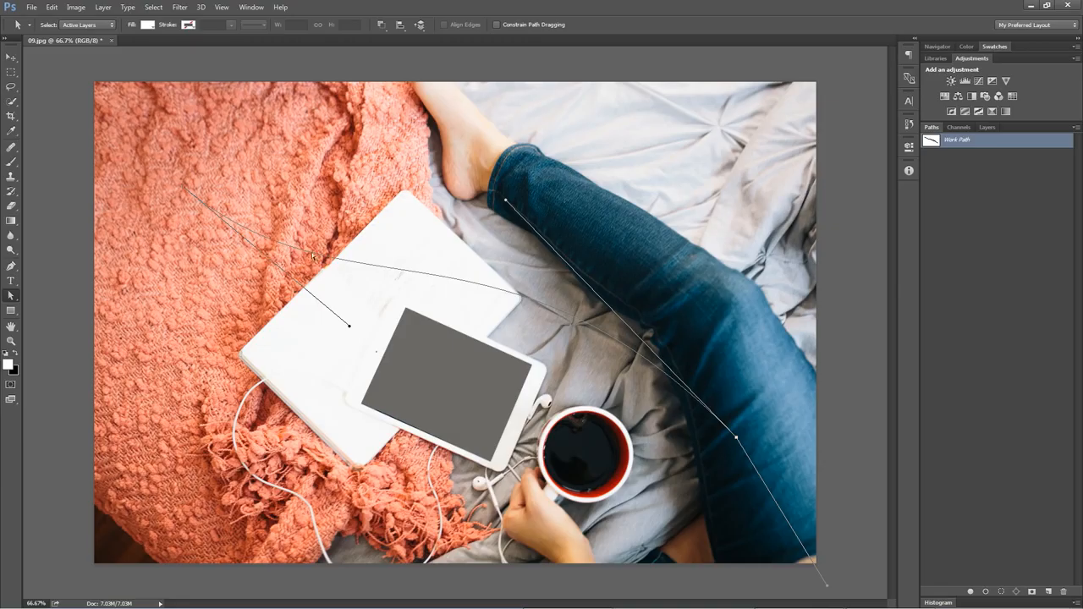
- Start a Fill Path on the work path in 09.jpg with Pattern as the fill contents
right_click(411, 270)
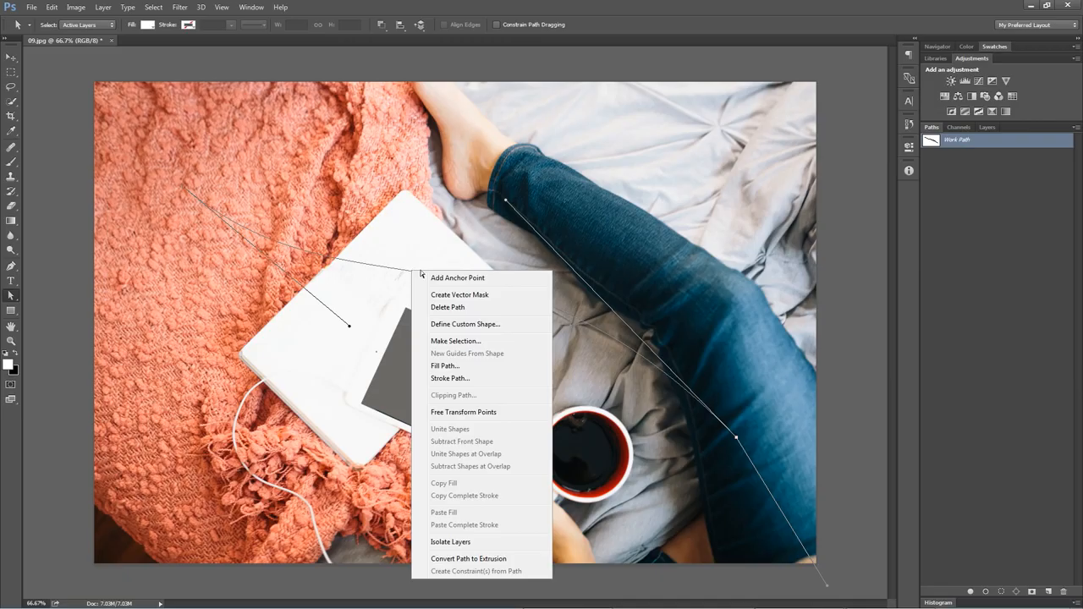
left_click(462, 366)
left_click_drag(420, 120, 576, 184)
left_click(568, 205)
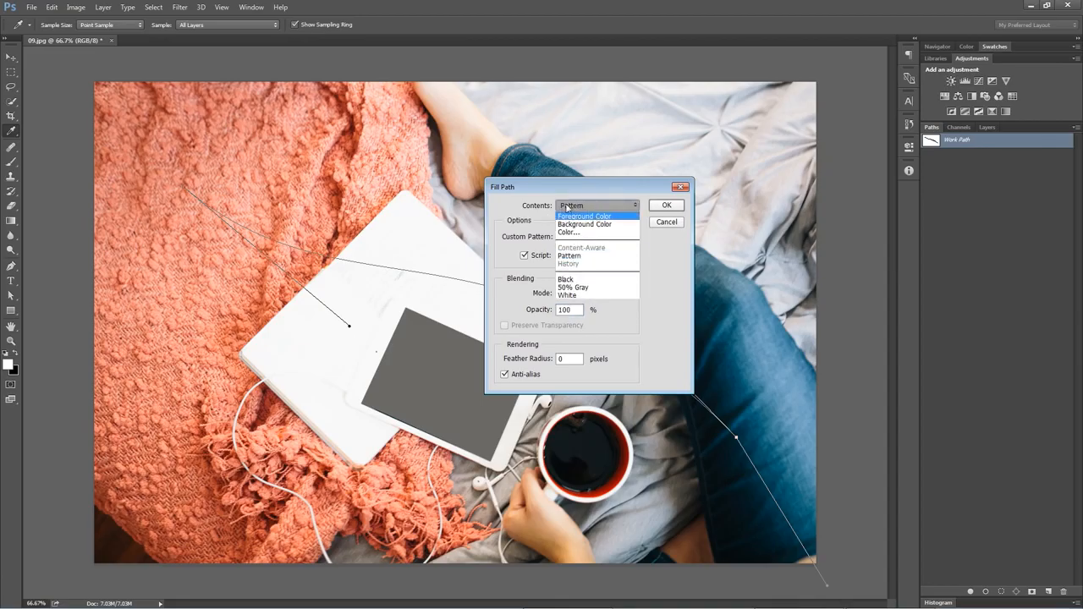
left_click(575, 255)
- Keep the scripted pattern option enabled for the path fill and choose Place Along Path as the script
left_click(531, 258)
left_click(525, 257)
left_click(525, 256)
left_click(526, 257)
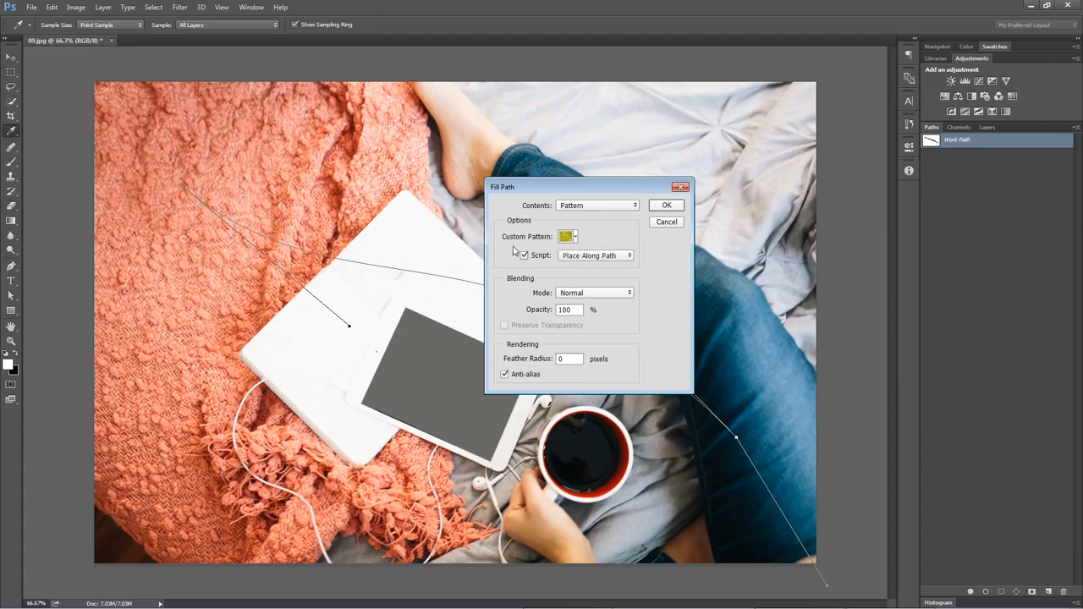
left_click(585, 255)
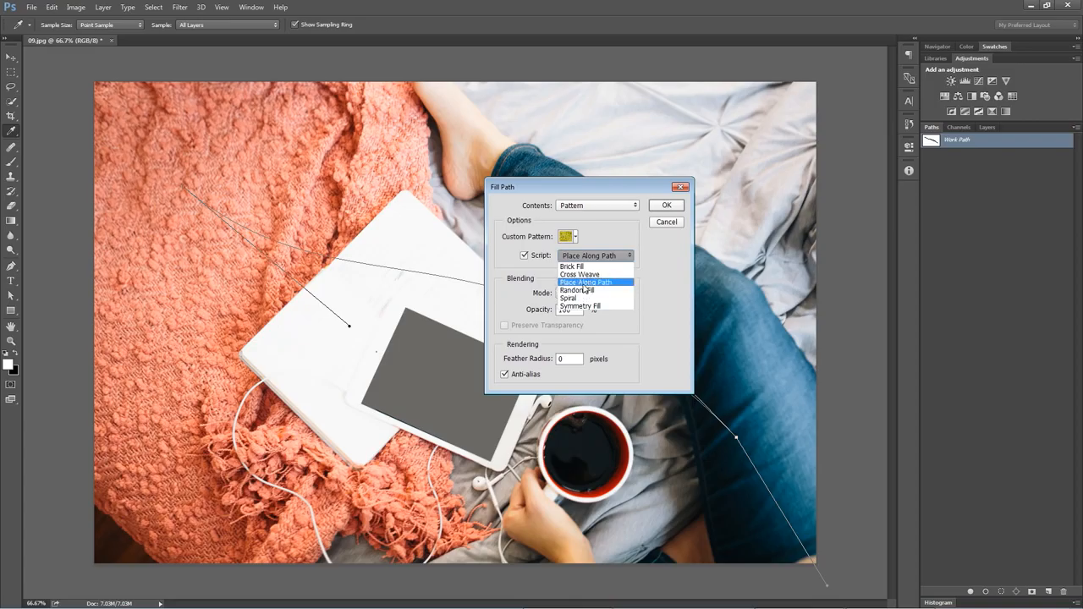
left_click(585, 285)
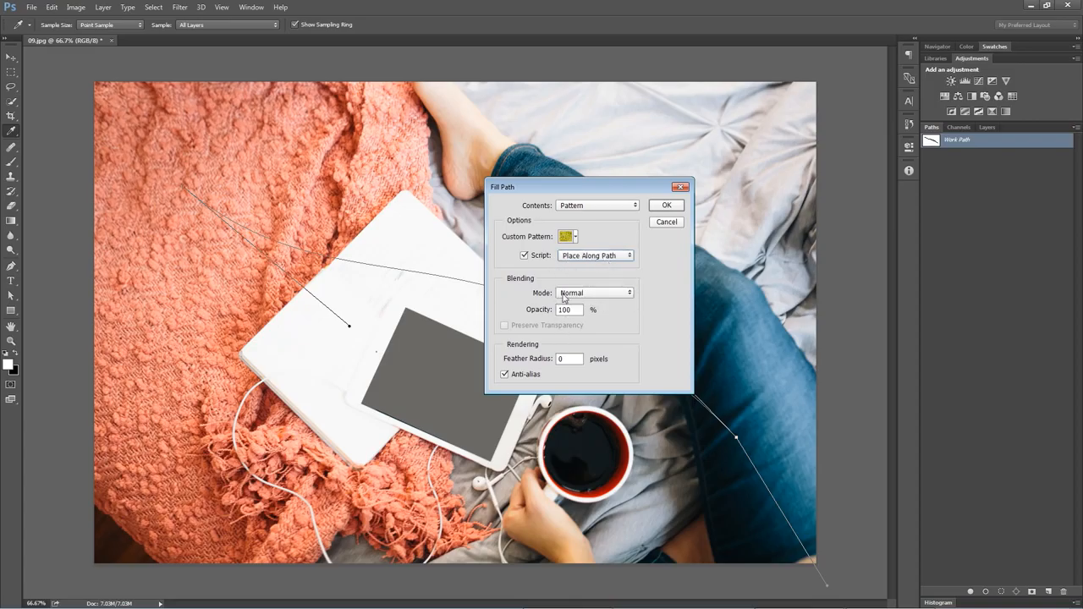
- Confirm the path fill, reduce the pattern scale slightly below 0.8 and apply the pattern along the path
left_click(666, 207)
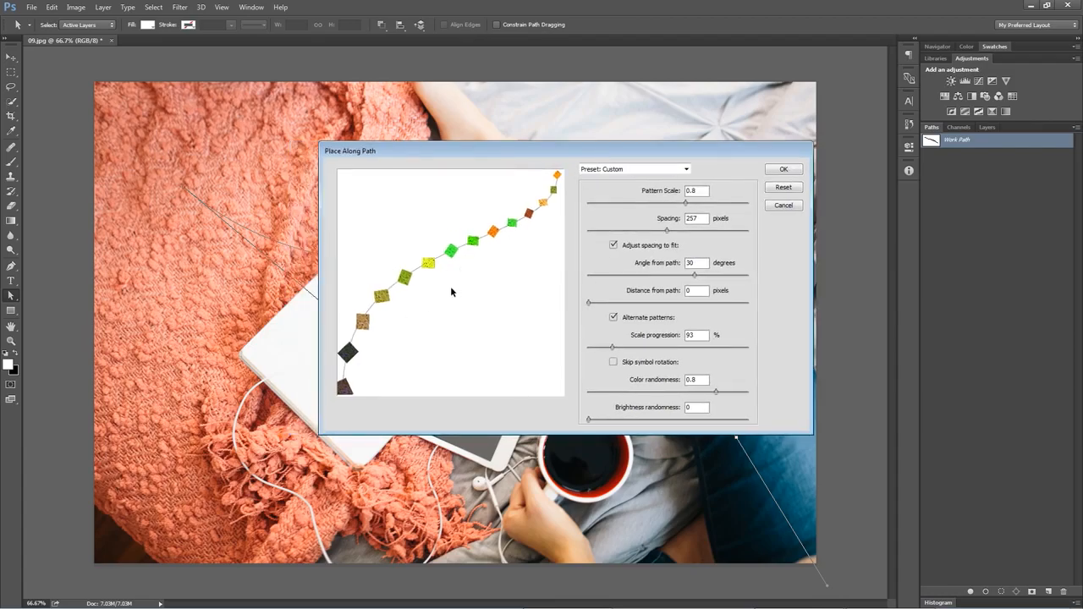
mouse_move(686, 203)
left_mouse_down()
mouse_move(634, 205)
mouse_move(681, 202)
left_mouse_up()
left_click(783, 169)
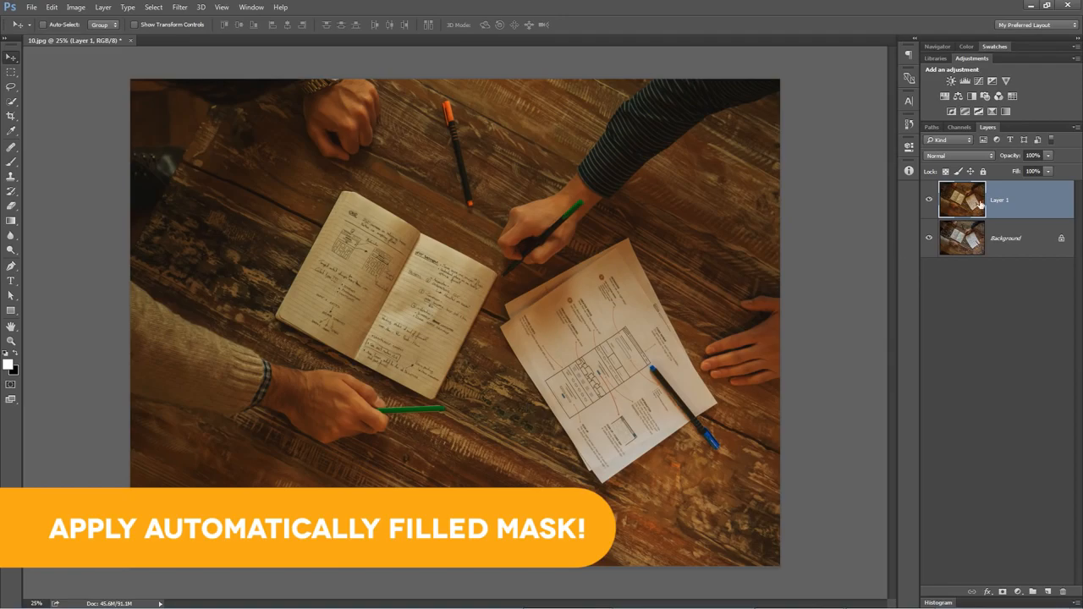
- Compare 10.jpg with Layer 1 hidden and shown, and add a black-filled layer mask to Layer 1
left_click(930, 200)
left_click(930, 201)
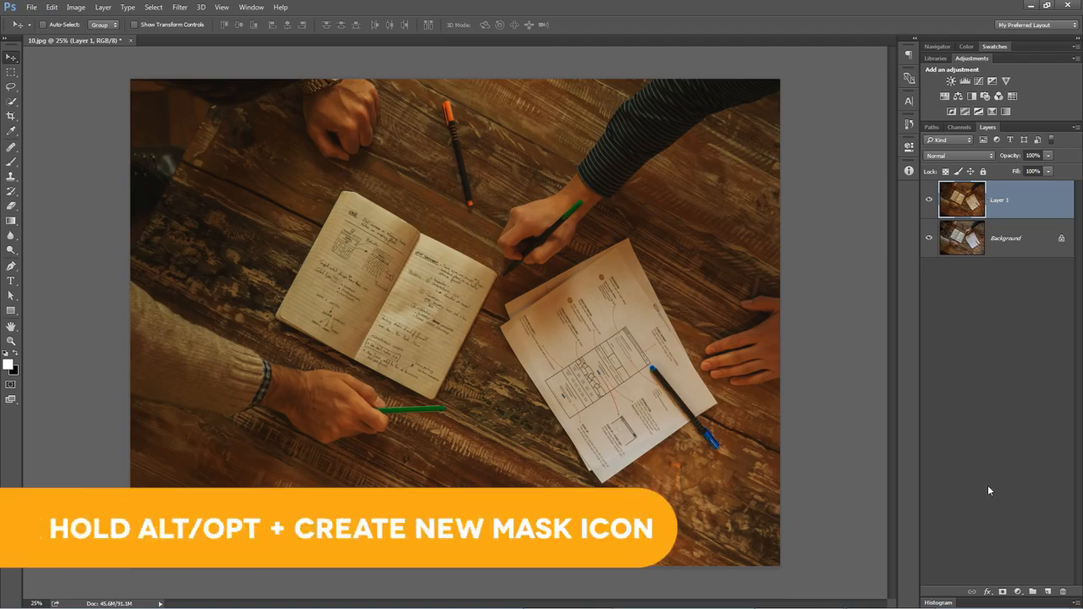
left_click(1002, 592, "alt")
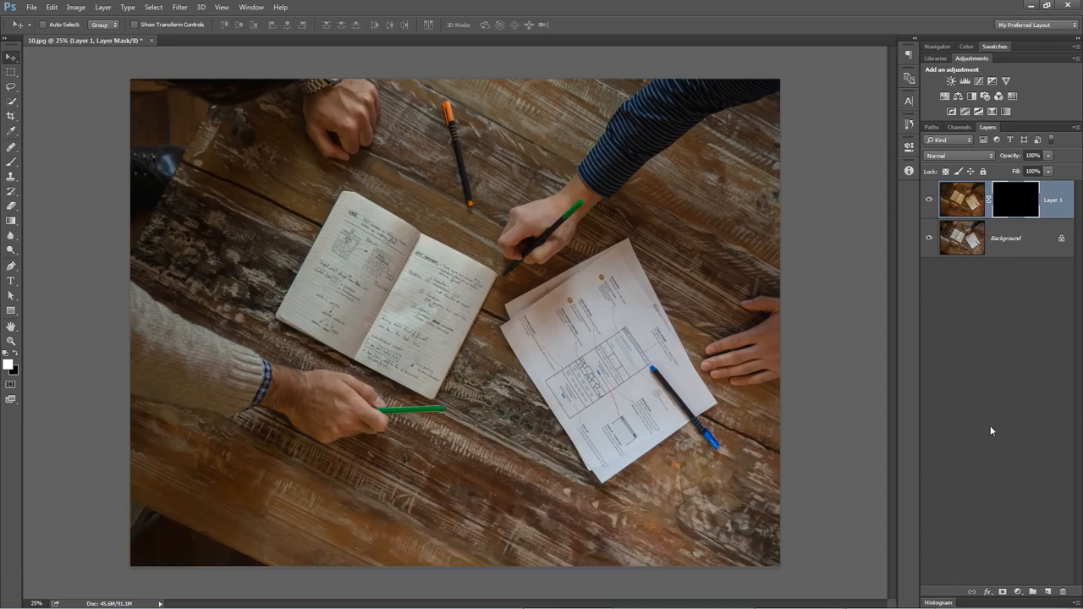
- Paint white on the Layer 1 mask with an enlarged brush, from the notebook across to the loose papers
key("b")
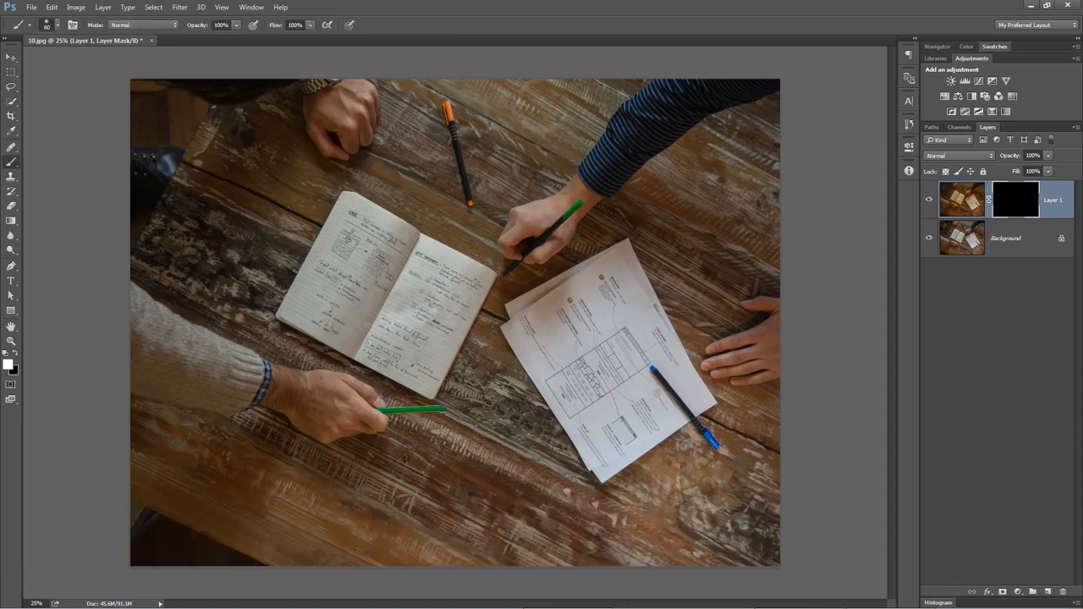
key("bracketright")
key("bracketright")
mouse_move(326, 246)
left_mouse_down()
mouse_move(339, 279)
mouse_move(381, 275)
mouse_move(467, 329)
mouse_move(584, 304)
mouse_move(686, 447)
left_mouse_up()
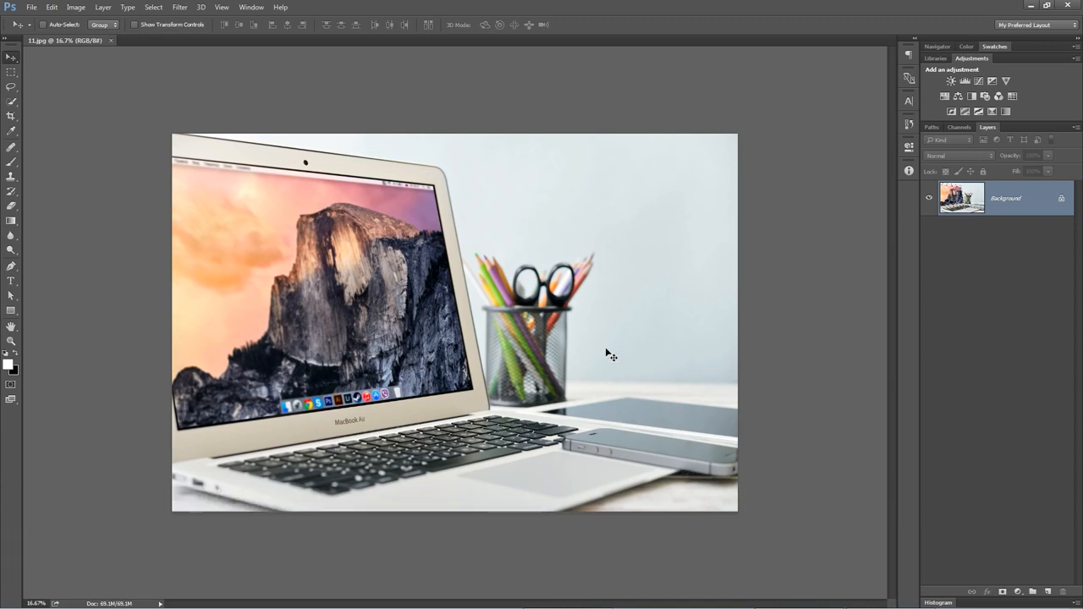
- Create a new guide layout of evenly spaced columns and rows across 11.jpg
left_click(222, 6)
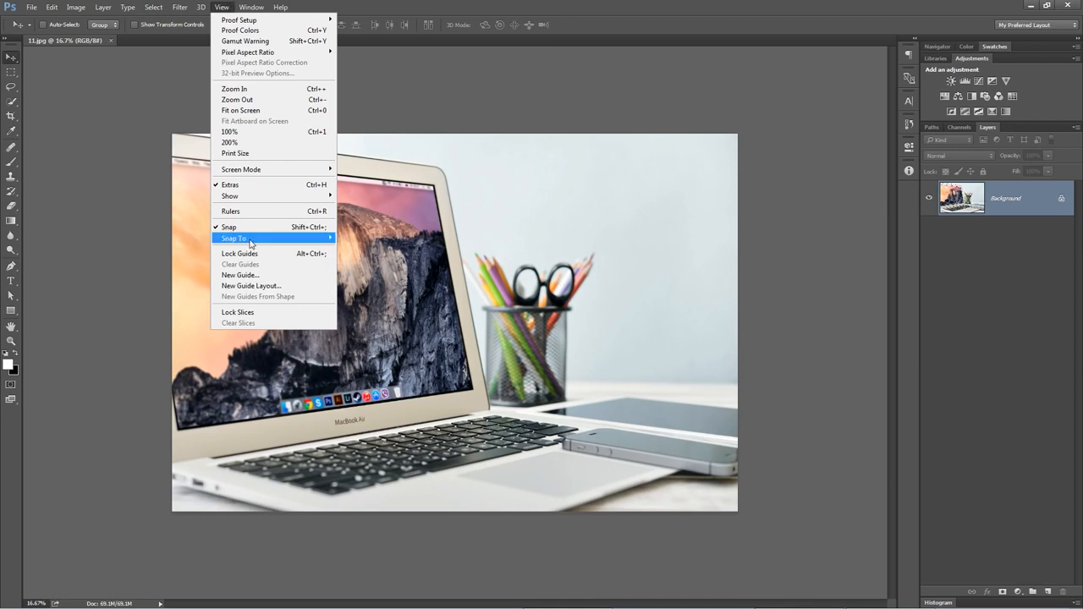
left_click(269, 287)
left_click_drag(550, 186, 644, 243)
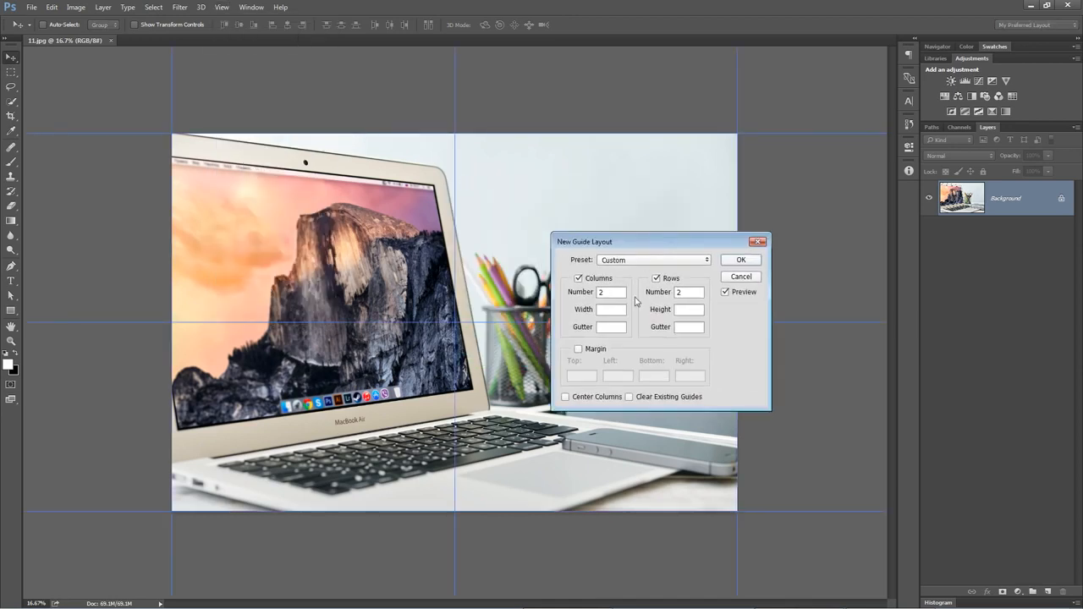
left_click(609, 294)
double_click(702, 297)
left_click(745, 260)
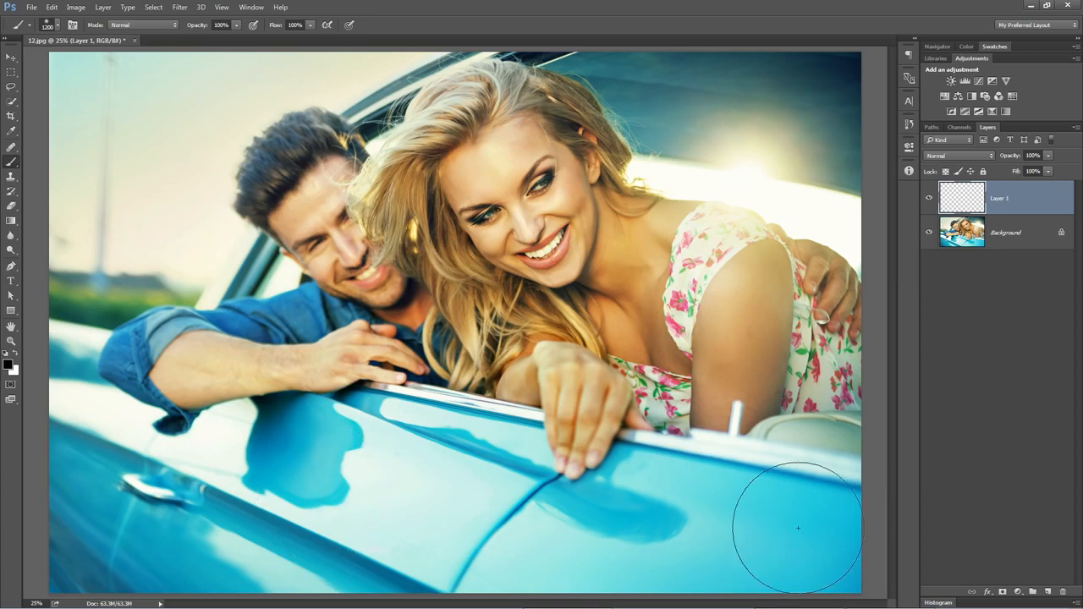
- Sample the pink from the flowers on the dress and paint it over the blue car body on Layer 1 of 12.jpg
left_click(681, 301, "alt")
left_click_drag(681, 301, 687, 301)
mouse_move(63, 390)
left_mouse_down()
mouse_move(48, 437)
mouse_move(124, 443)
mouse_move(149, 461)
mouse_move(134, 524)
mouse_move(208, 510)
mouse_move(202, 499)
mouse_move(328, 498)
mouse_move(272, 528)
mouse_move(594, 537)
mouse_move(631, 505)
mouse_move(670, 535)
mouse_move(753, 551)
mouse_move(813, 538)
mouse_move(796, 552)
mouse_move(754, 538)
mouse_move(703, 542)
mouse_move(738, 520)
mouse_move(704, 528)
mouse_move(813, 523)
mouse_move(848, 504)
left_mouse_up()
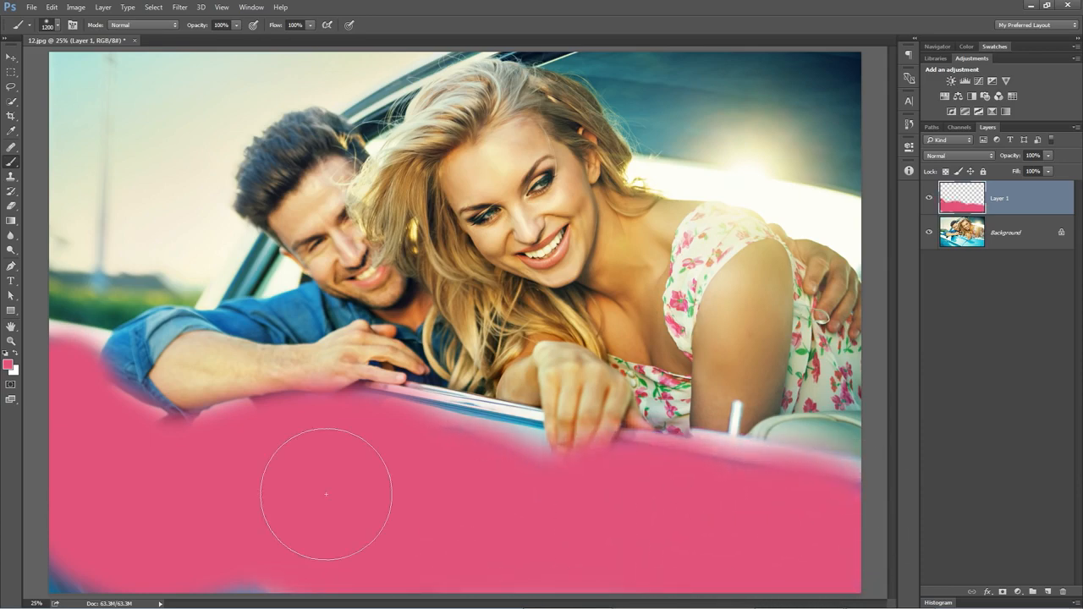
- Set the blend mode of the painted Layer 1 to Color
left_click(982, 156)
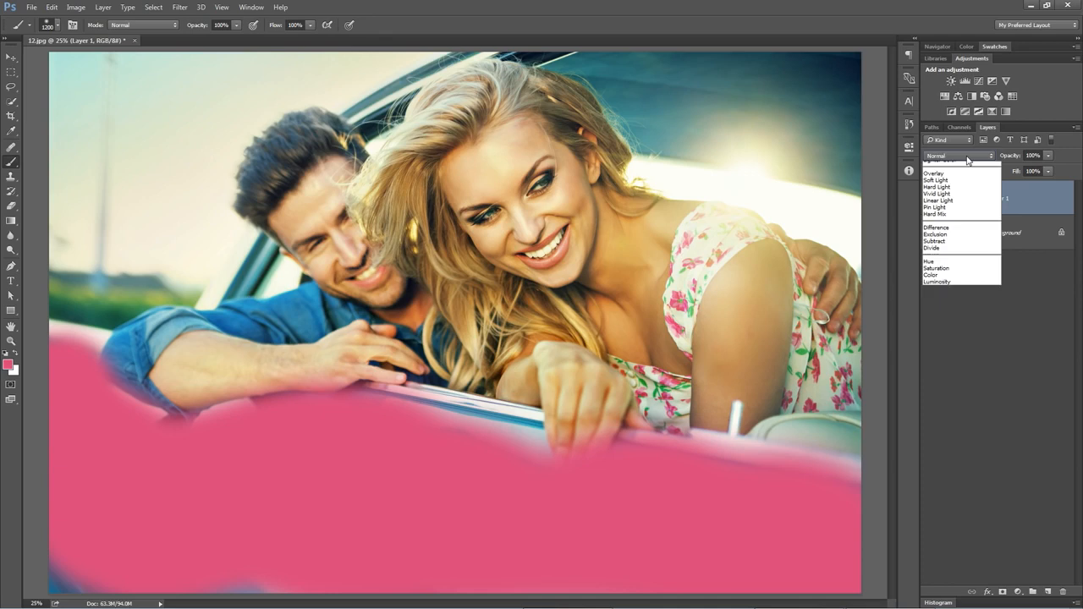
left_click(1004, 201)
left_click(966, 157)
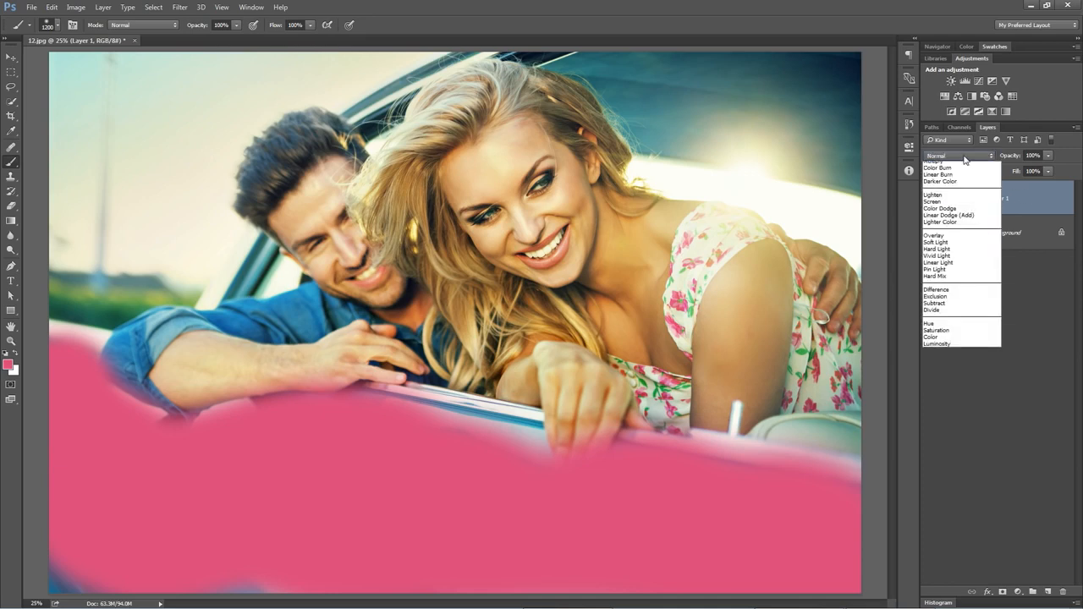
left_click(941, 368)
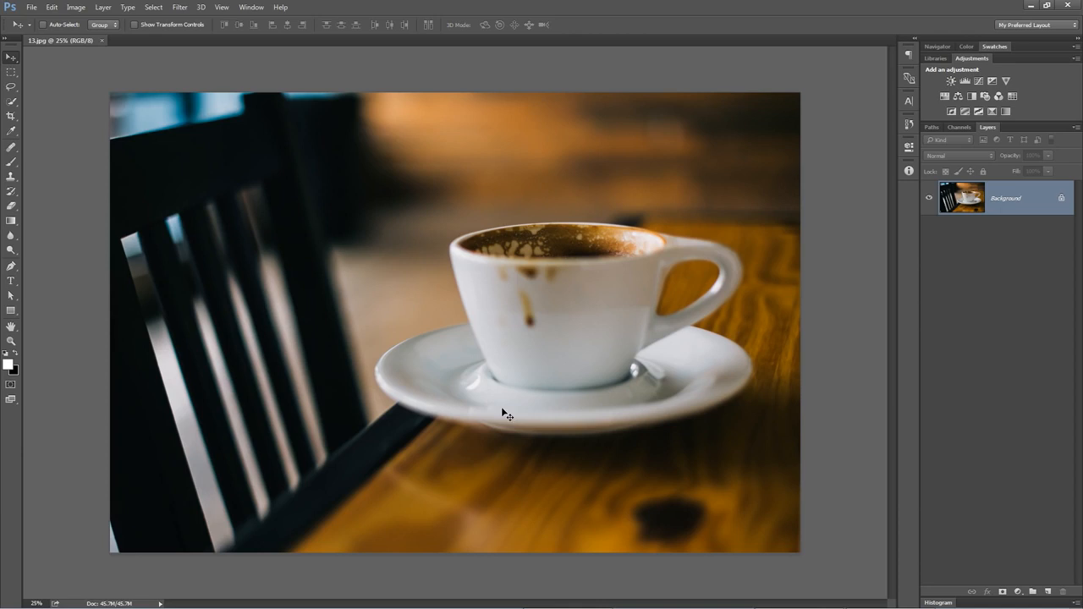
- Enter Quick Mask mode in 13.jpg and set the mask color to indicate Selected Areas
double_click(12, 385)
left_click_drag(358, 210, 378, 175)
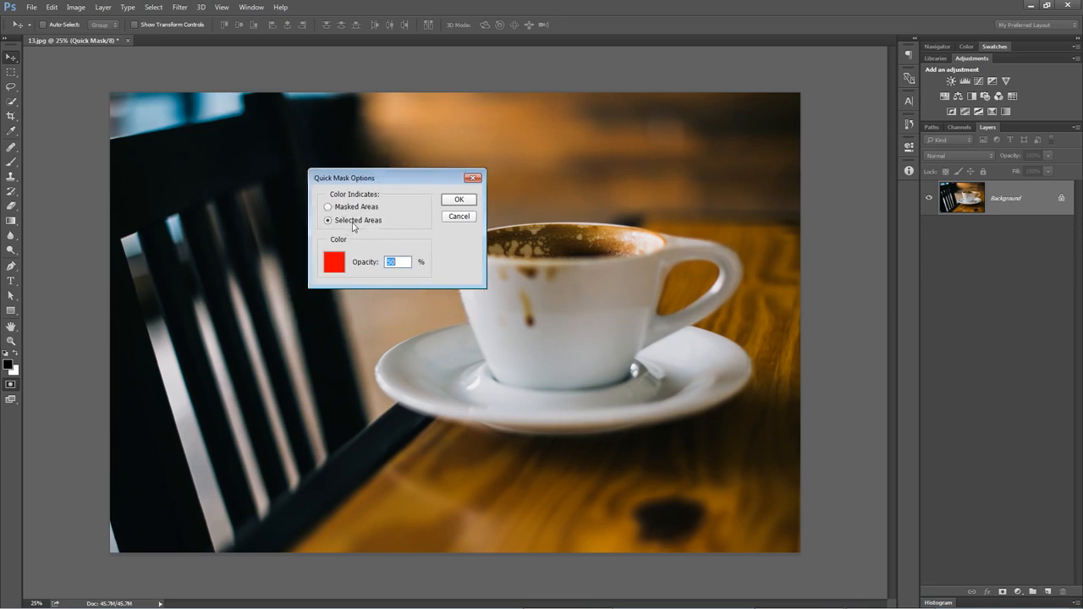
left_click(330, 222)
left_click(462, 203)
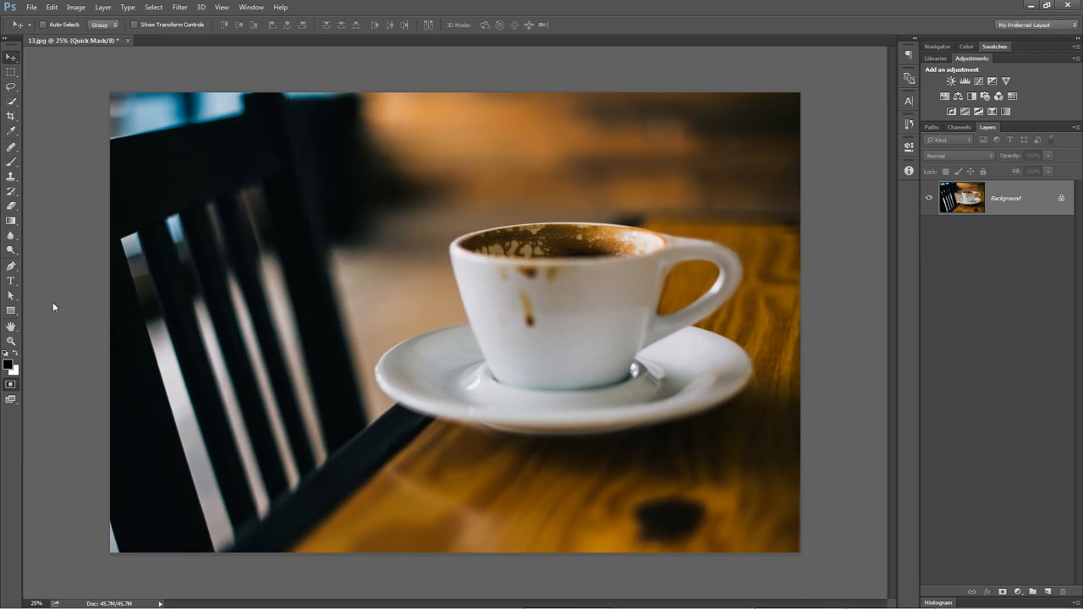
left_click(13, 387)
double_click(12, 386)
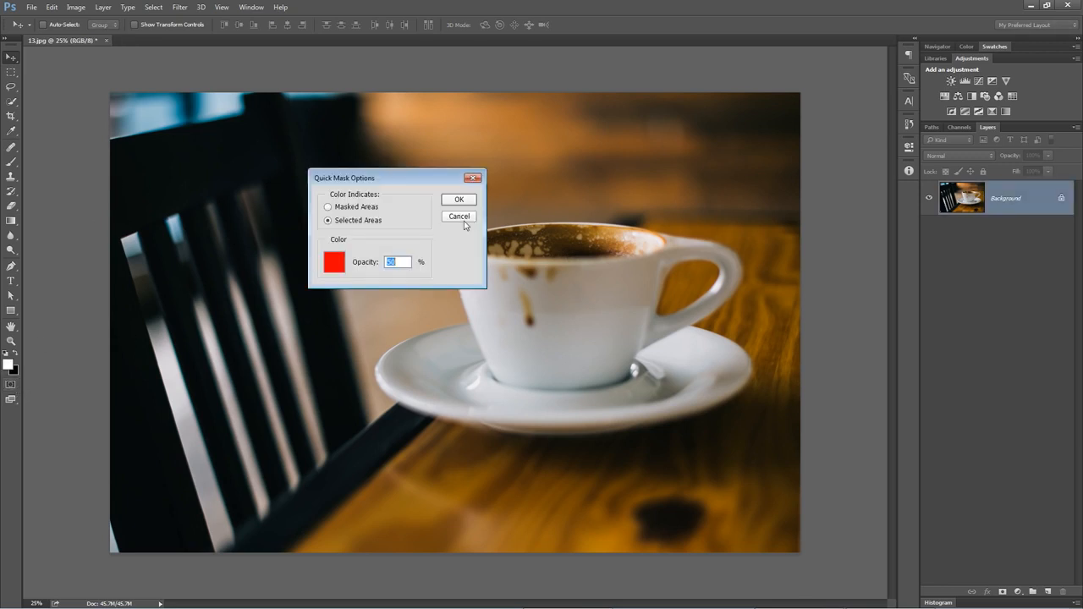
left_click(465, 222)
left_click(13, 386)
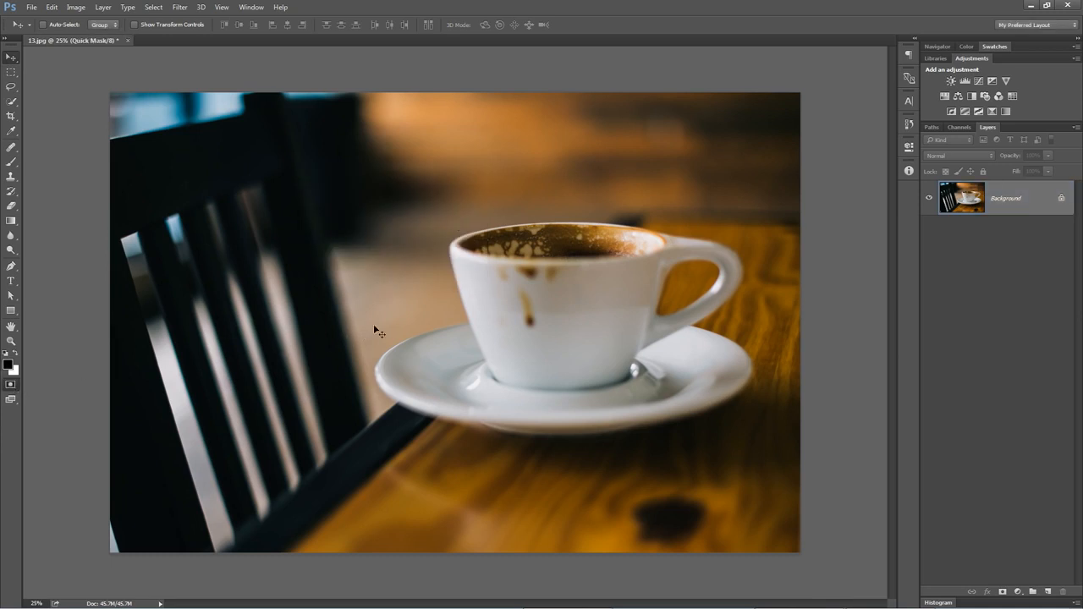
- Paint the Quick Mask over the coffee cup and its handle in 13.jpg, using a smaller brush
key("b")
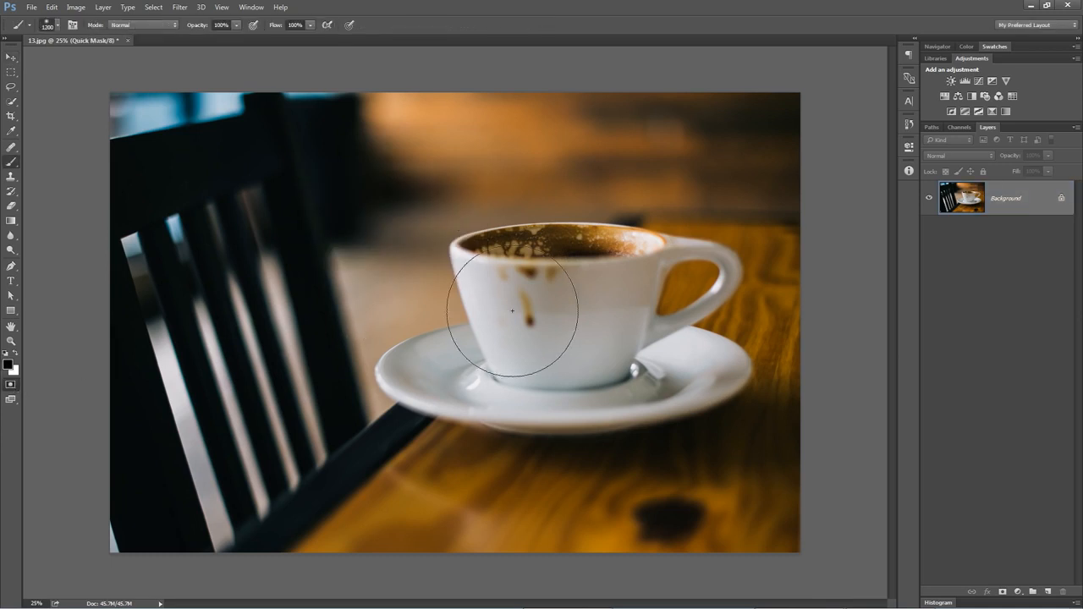
mouse_move(481, 282)
left_mouse_down()
mouse_move(468, 255)
mouse_move(483, 246)
mouse_move(515, 242)
mouse_move(643, 255)
mouse_move(508, 309)
mouse_move(633, 322)
mouse_move(490, 358)
mouse_move(600, 371)
mouse_move(603, 361)
mouse_move(568, 368)
mouse_move(477, 326)
mouse_move(484, 271)
left_mouse_up()
key("bracketleft")
mouse_move(655, 330)
left_mouse_down()
mouse_move(707, 305)
mouse_move(725, 275)
mouse_move(677, 250)
mouse_move(655, 279)
mouse_move(664, 247)
mouse_move(729, 256)
mouse_move(727, 296)
mouse_move(649, 335)
left_mouse_up()
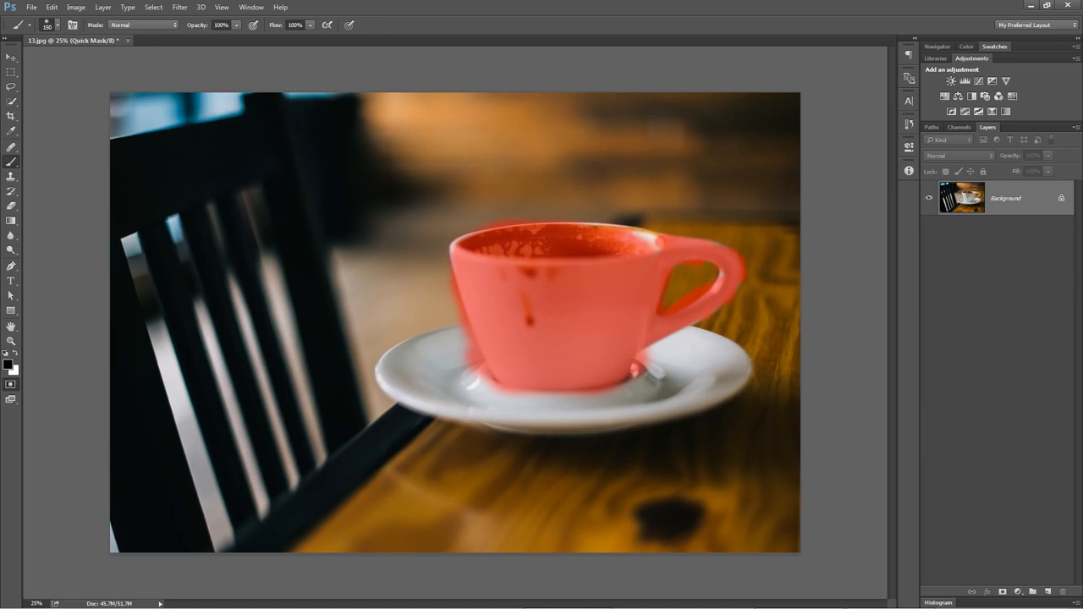
mouse_move(636, 257)
left_mouse_down()
mouse_move(660, 248)
mouse_move(580, 232)
left_mouse_up()
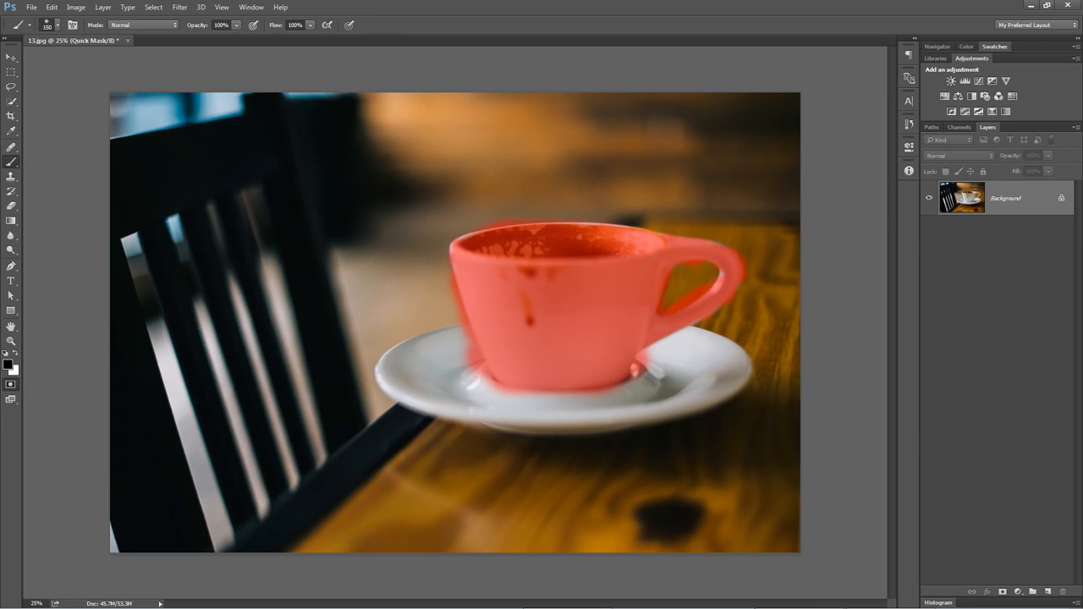
- Clean up the mask overspill beside the cup and inside its handle with white, and exit Quick Mask to load the selection
key("x")
mouse_move(462, 331)
left_mouse_down()
mouse_move(448, 279)
mouse_move(480, 381)
left_mouse_up()
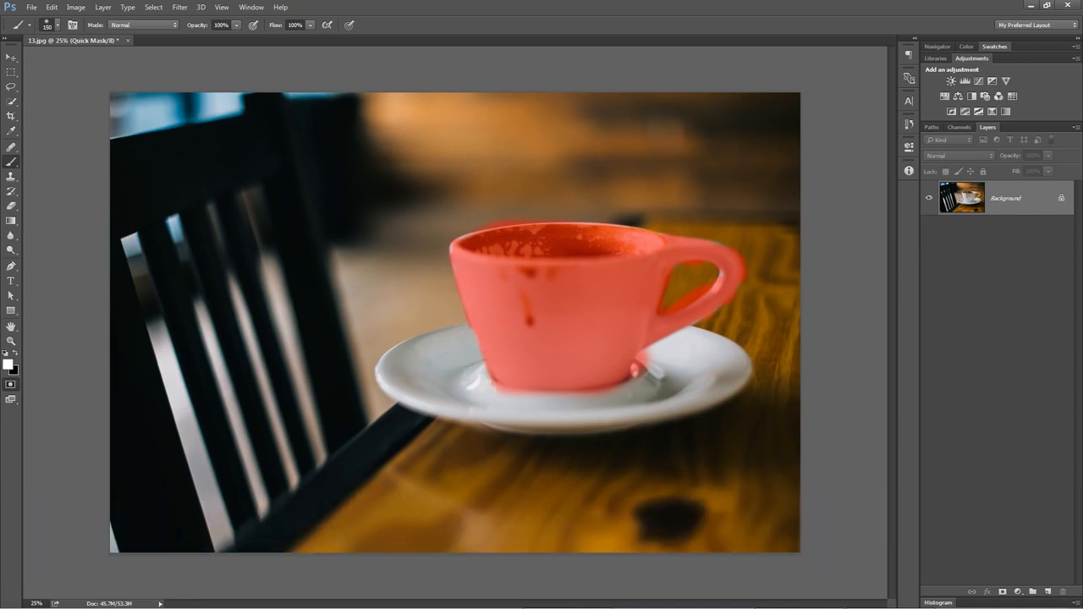
left_click_drag(674, 304, 707, 280)
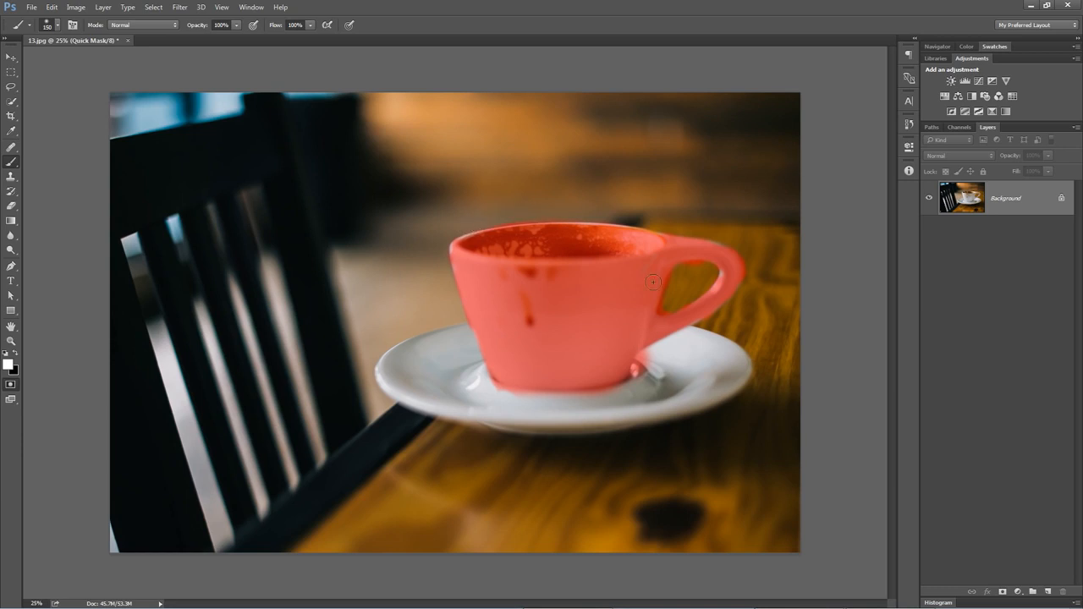
key("q")
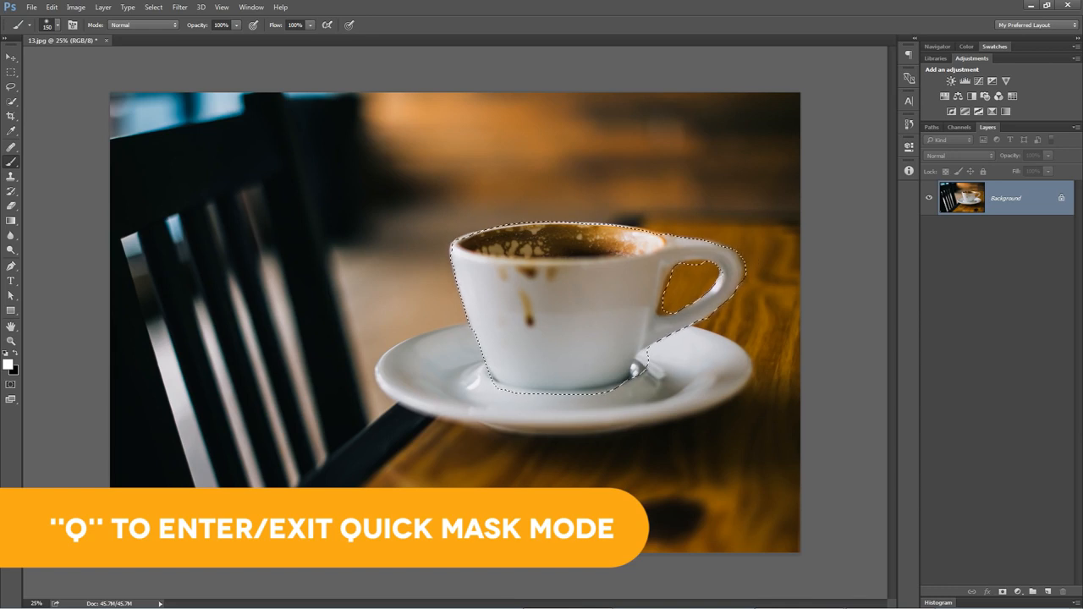
- Copy the selected cup to a new layer, move the copy over the chair, and delete that layer
key("ctrl+j")
key("v")
left_click_drag(658, 239, 252, 297)
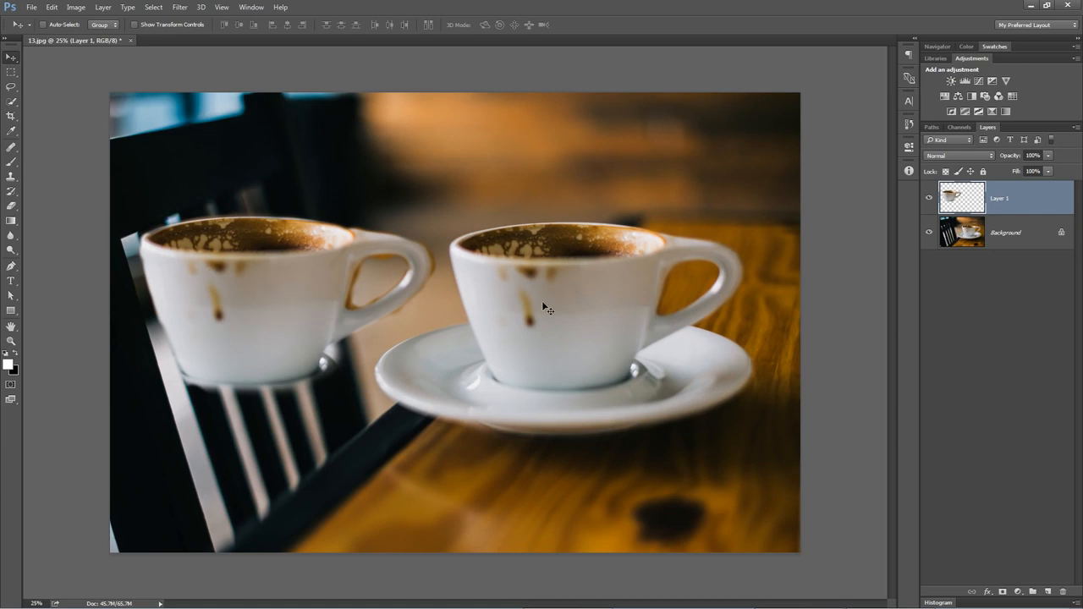
key("Delete")
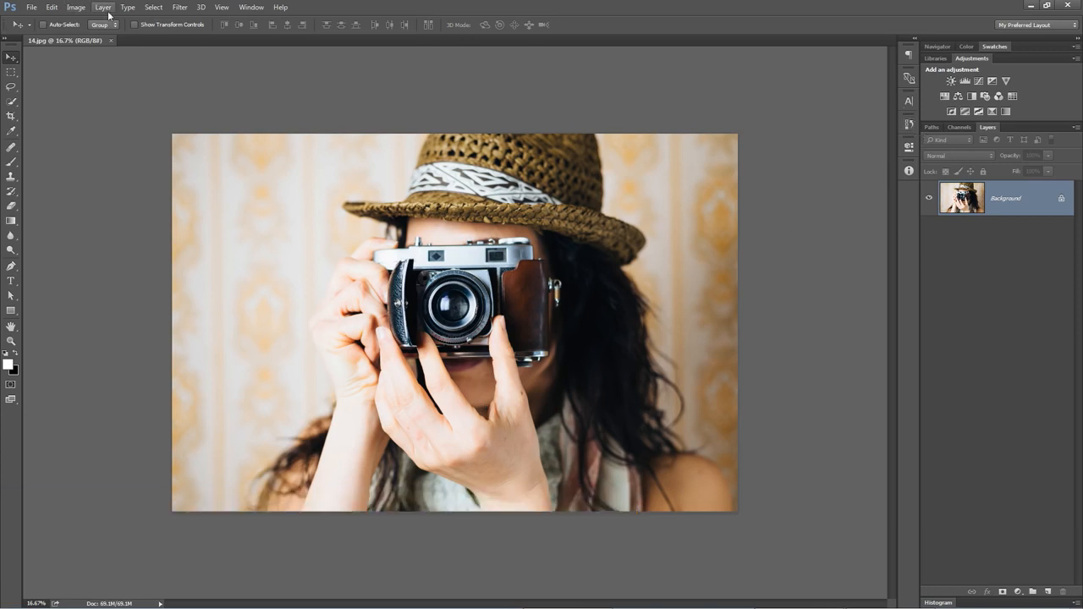
- Start a monochrome Channel Mixer adjustment on 14.jpg with Red at +39% and Green at +45%
left_click(77, 12)
mouse_move(93, 36)
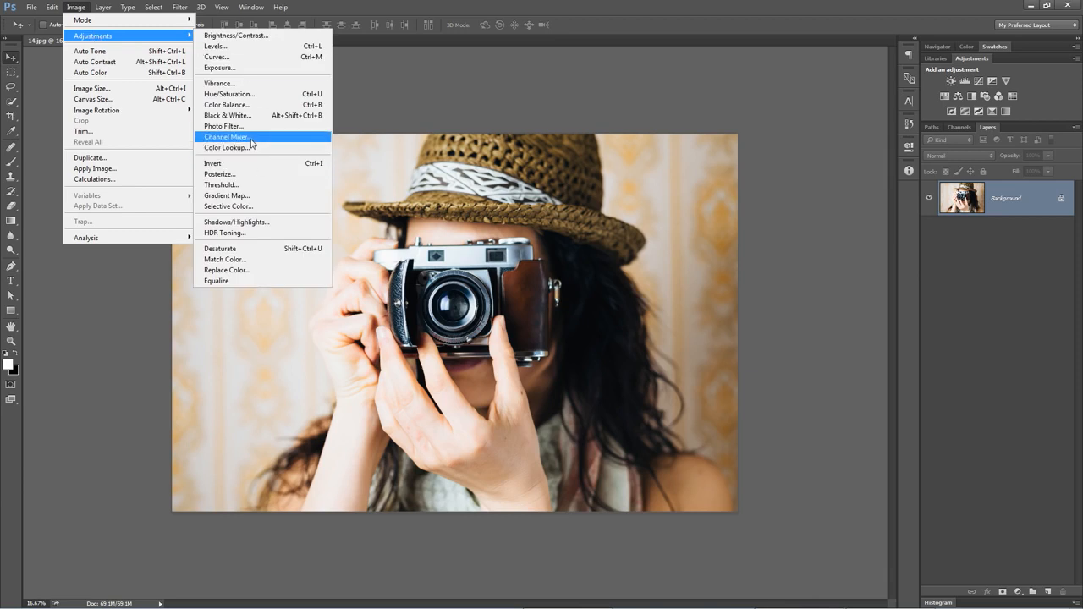
left_click(251, 143)
left_click_drag(524, 127, 767, 196)
left_click(576, 307)
left_click_drag(763, 272, 766, 301)
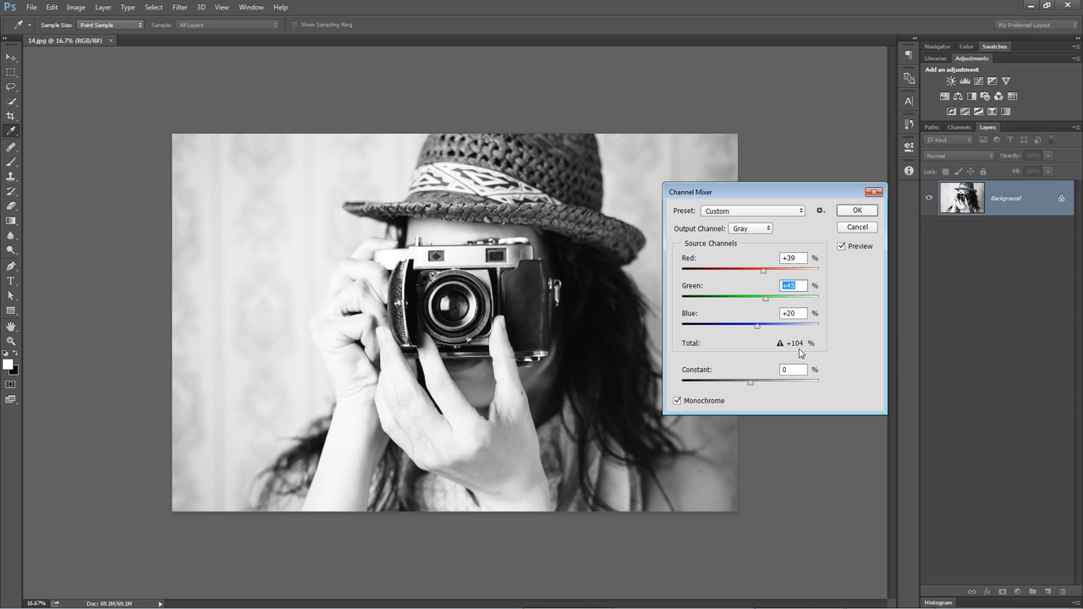
- Try different Channel Mixer amounts, ending with Blue at 40% and Red at 55%
left_click_drag(748, 327, 739, 326)
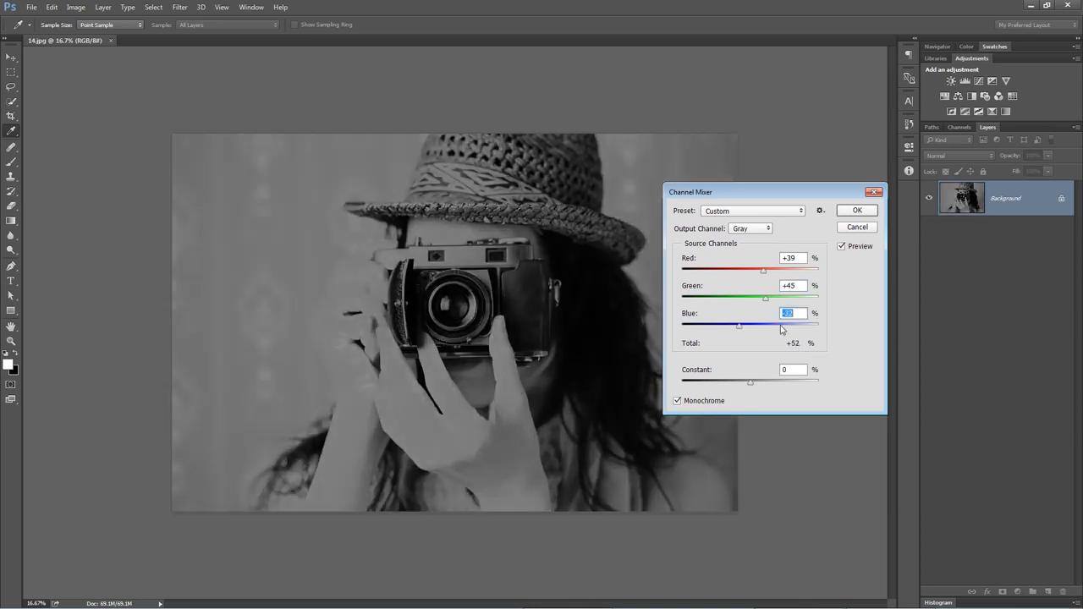
left_click_drag(783, 325, 789, 329)
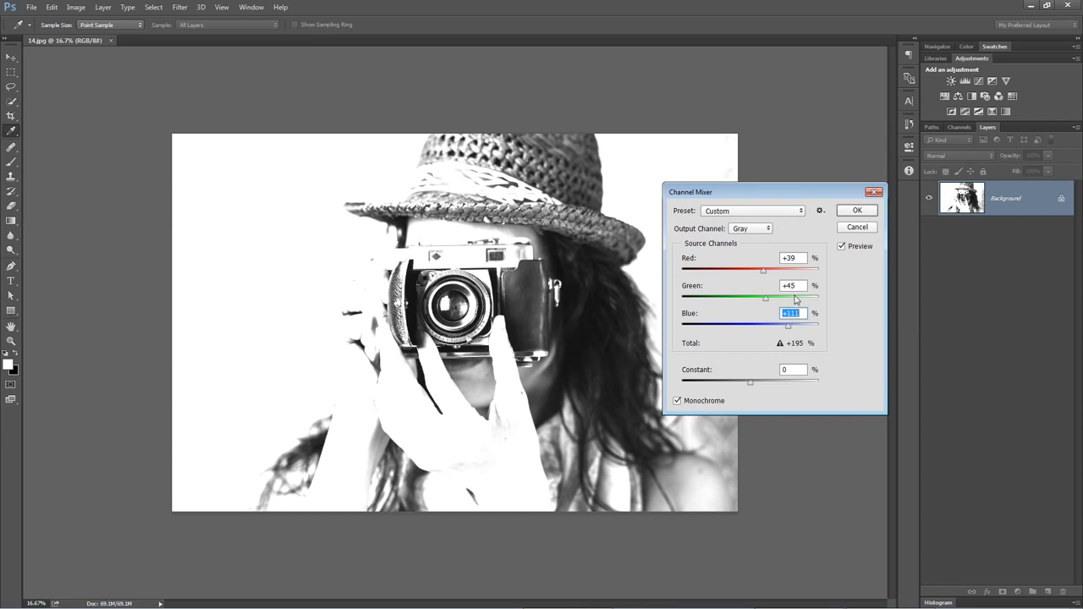
type("40")
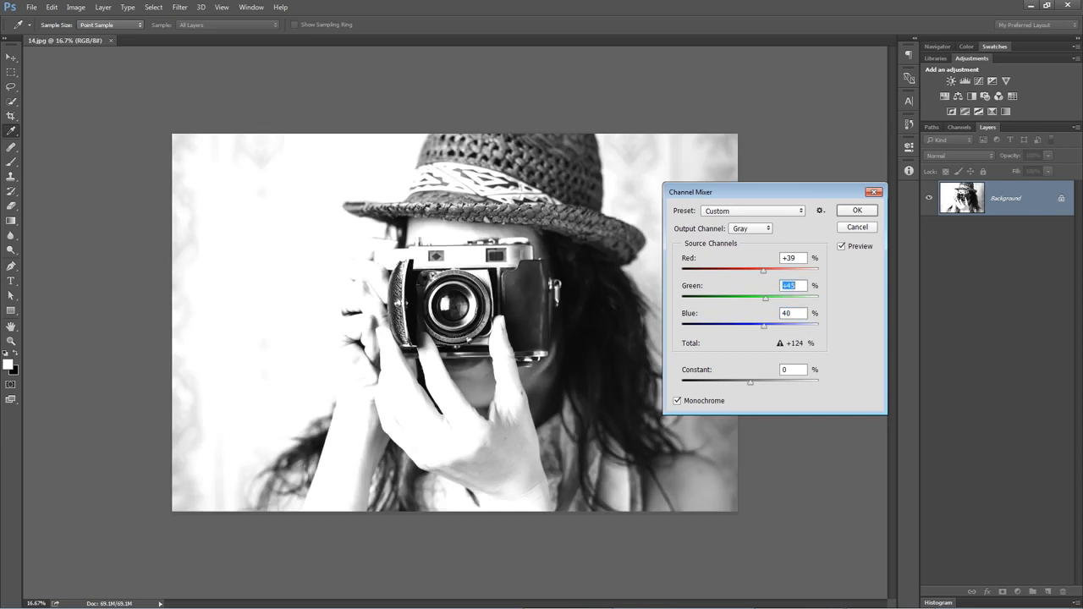
key("shift+Tab")
type("55")
key("Tab")
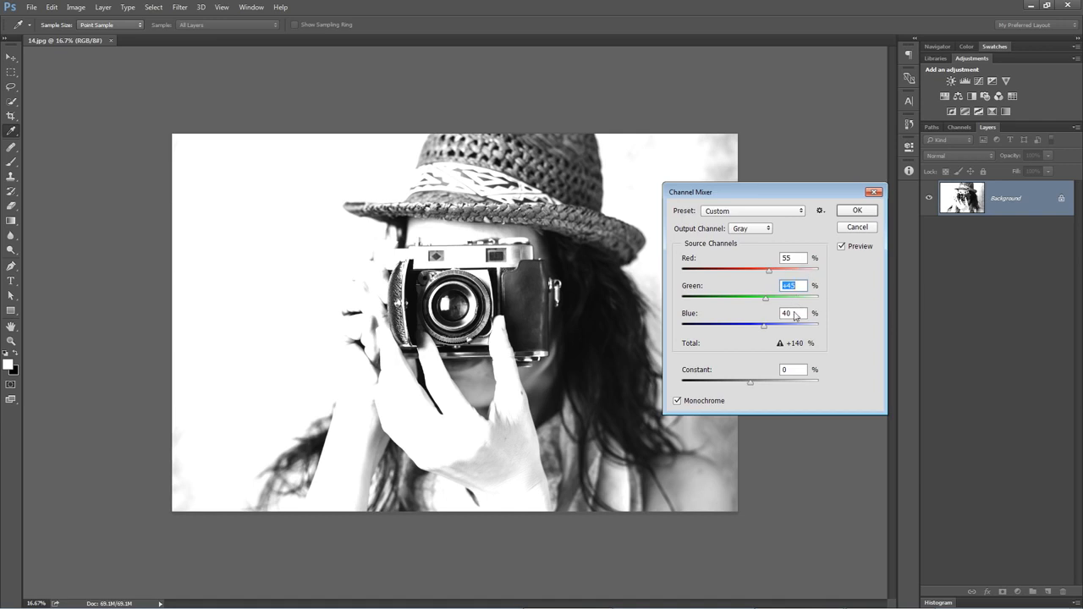
- Set the Channel Mixer to Red +49%, Green +55% and Blue +1%, and apply the adjustment
left_click(756, 328)
left_click_drag(756, 329, 753, 328)
left_click_drag(768, 271, 770, 303)
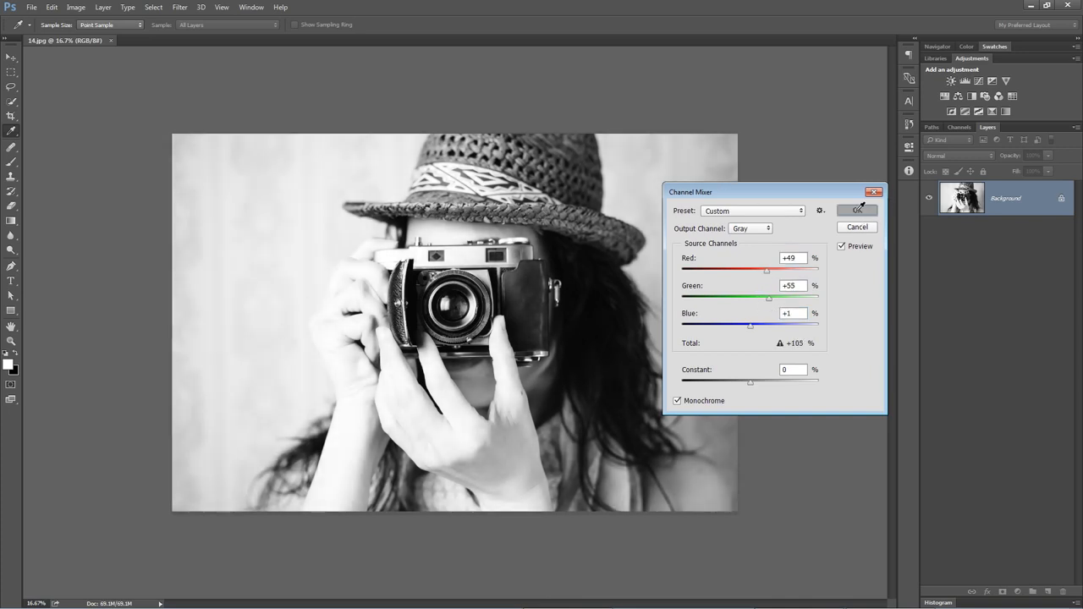
left_click(857, 210)
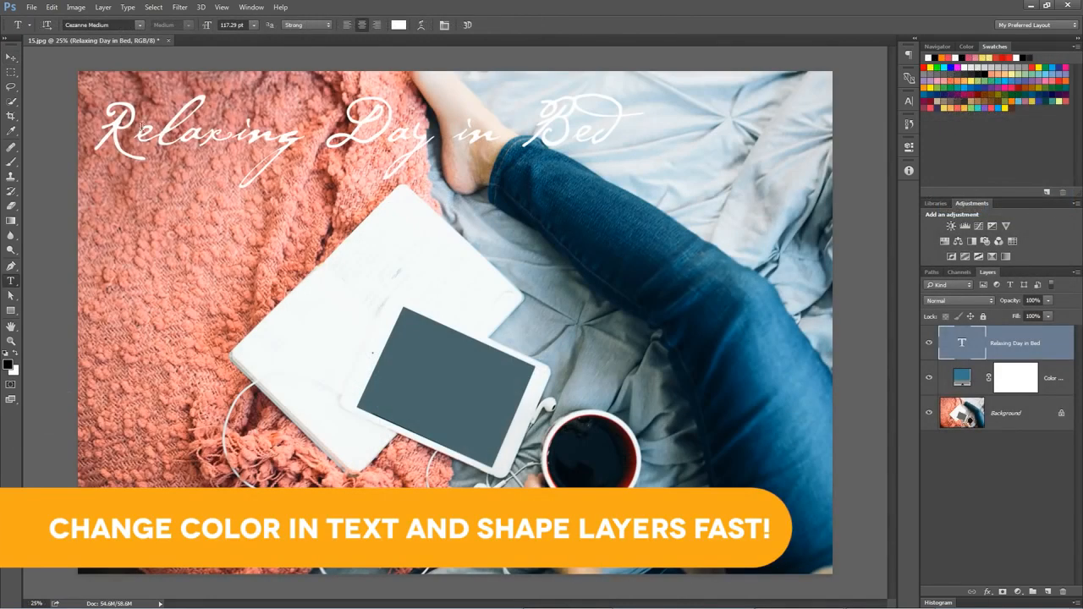
- Draw a black rectangle shape of about 1049 × 949 px below the title in 15.jpg, and delete it
key("v")
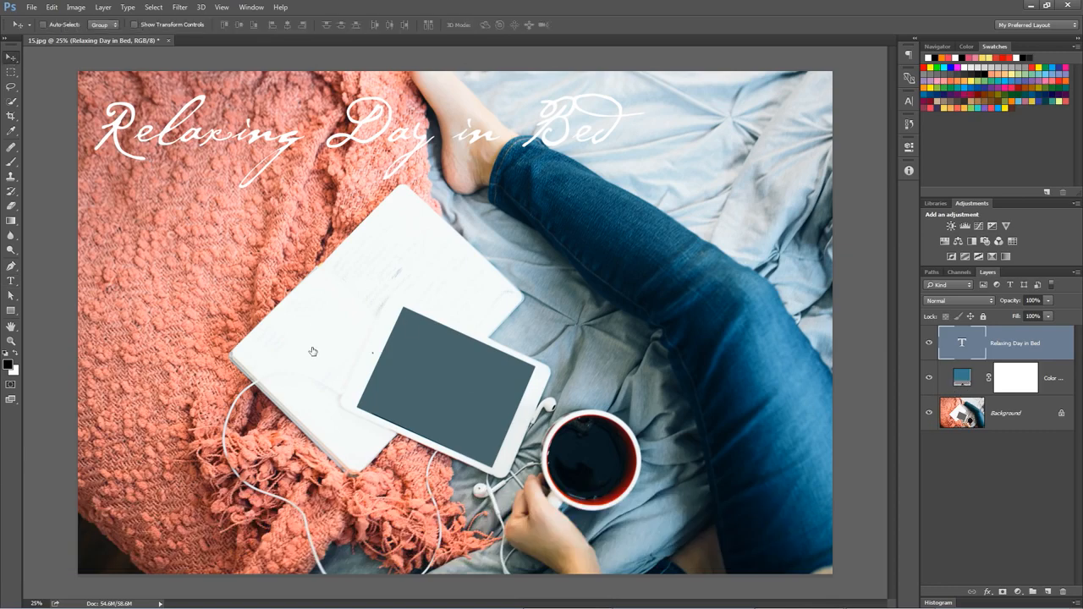
left_click(11, 310)
left_click_drag(182, 169, 330, 301)
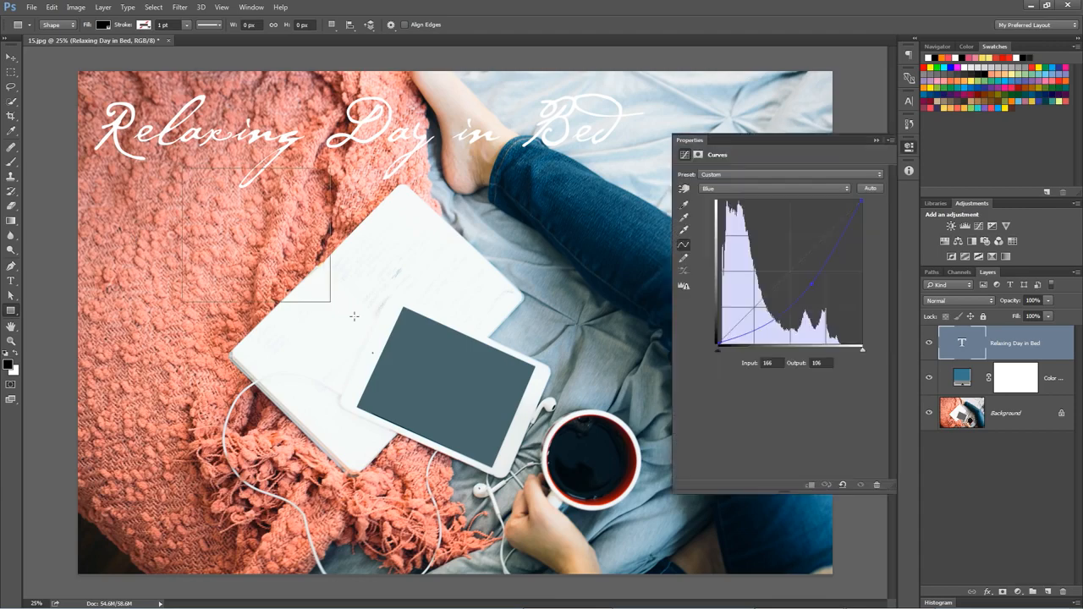
left_click(908, 150)
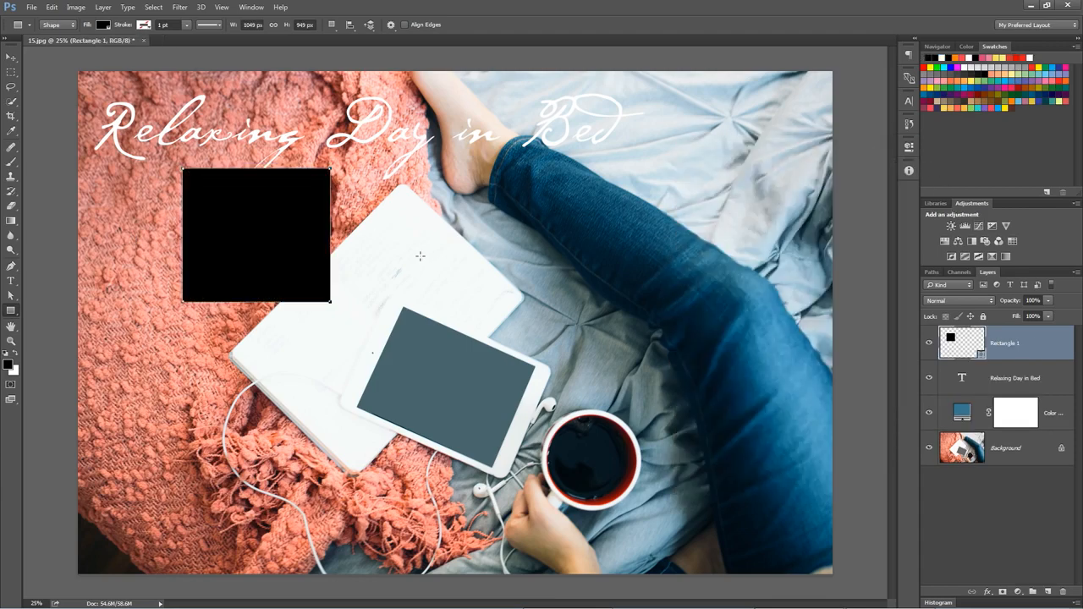
key("Delete")
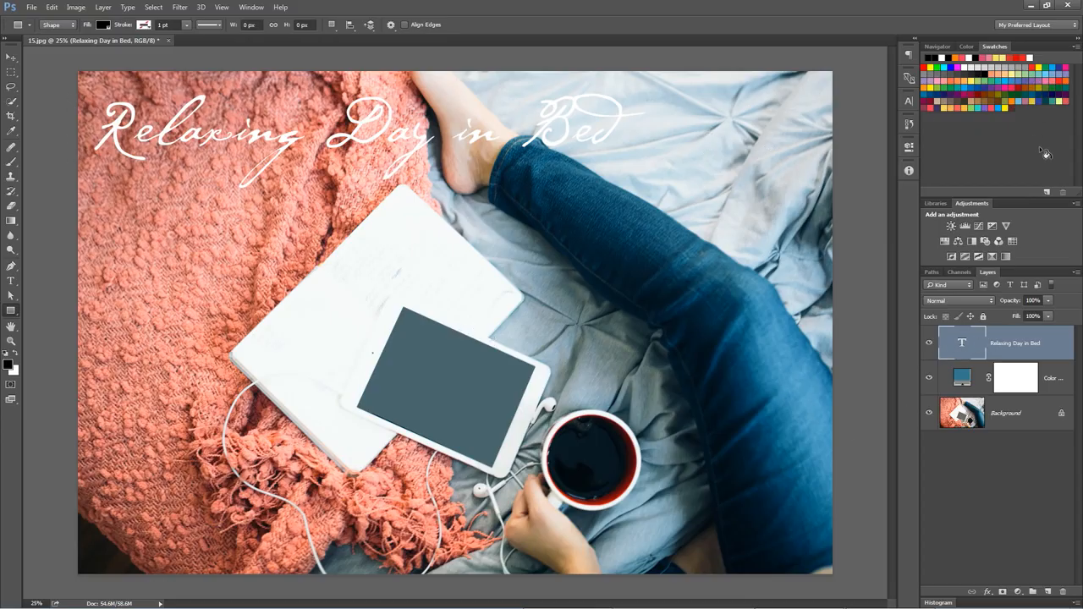
- Choose a light yellow-green foreground color and fill the Relaxing Day in Bed text layer with it
left_click(1063, 102)
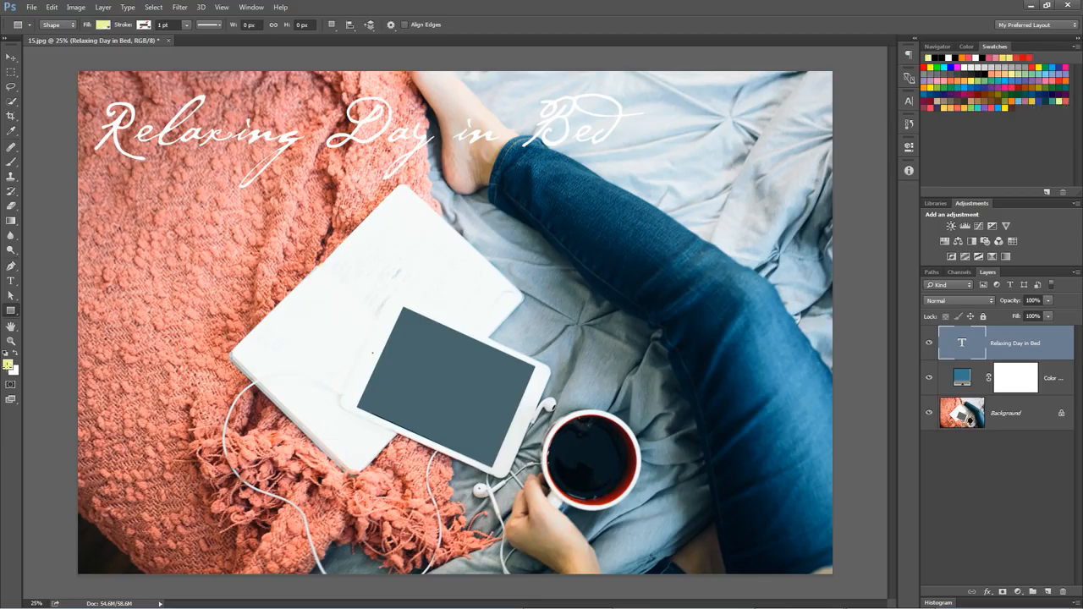
key("alt+BackSpace")
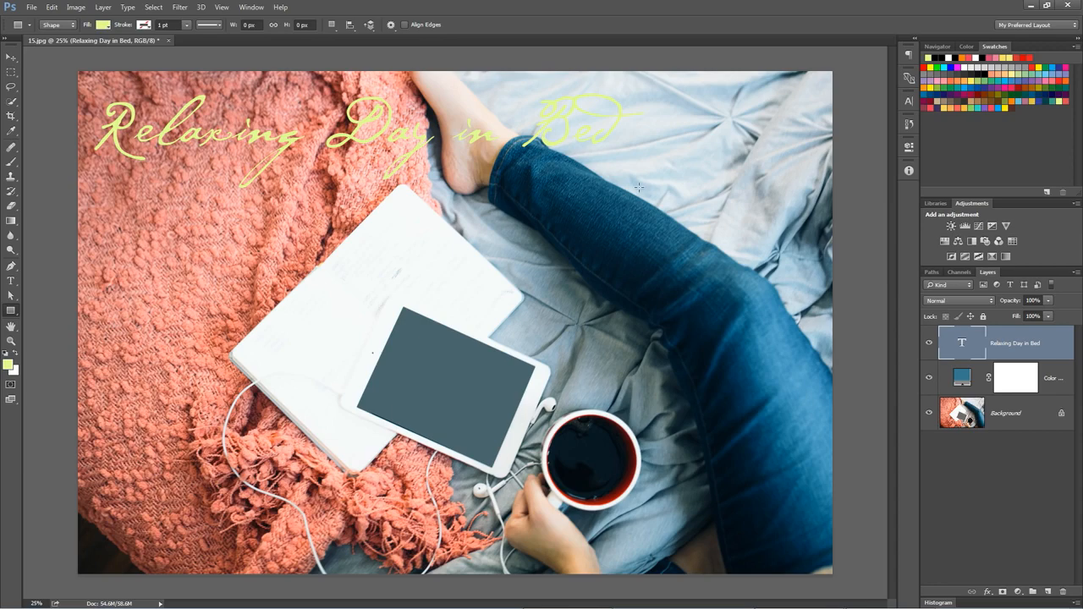
- Fill the Color Fill 1 layer with the yellow-green foreground color, and undo that fill
left_click(966, 378)
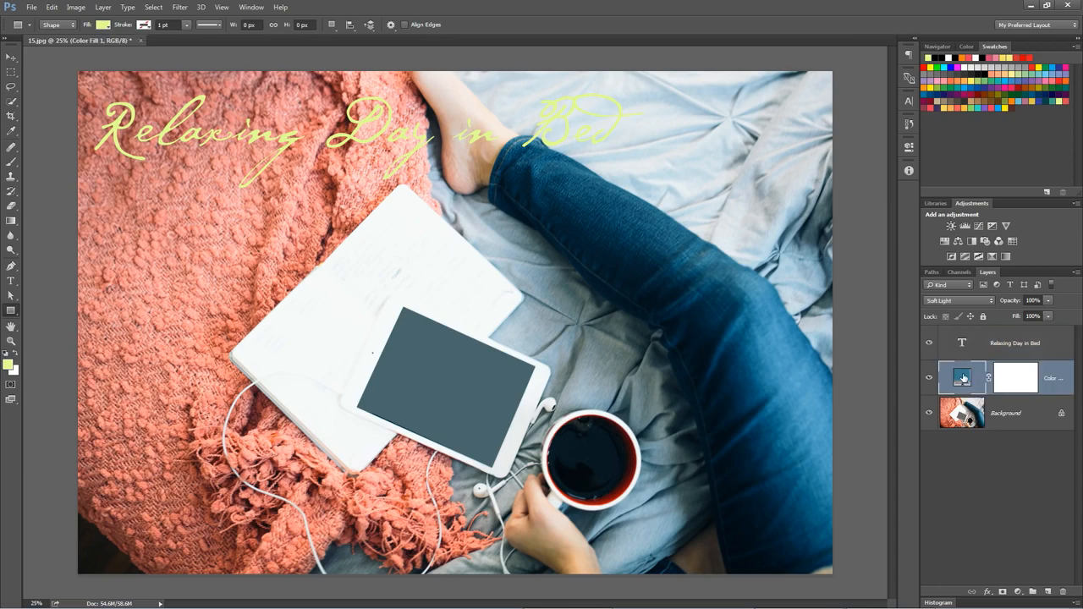
key("alt+BackSpace")
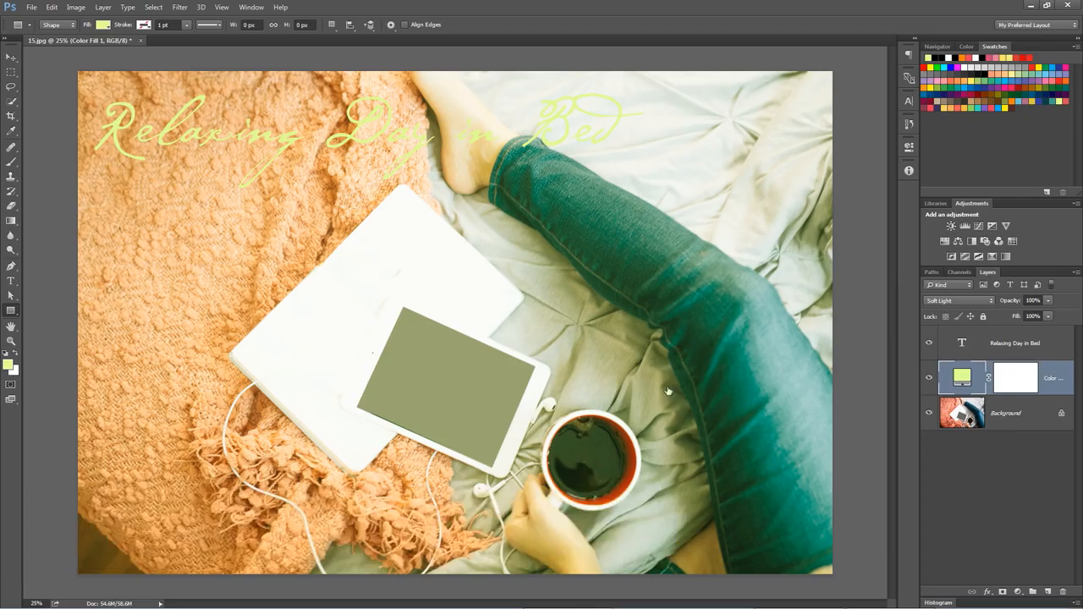
key("ctrl+z")
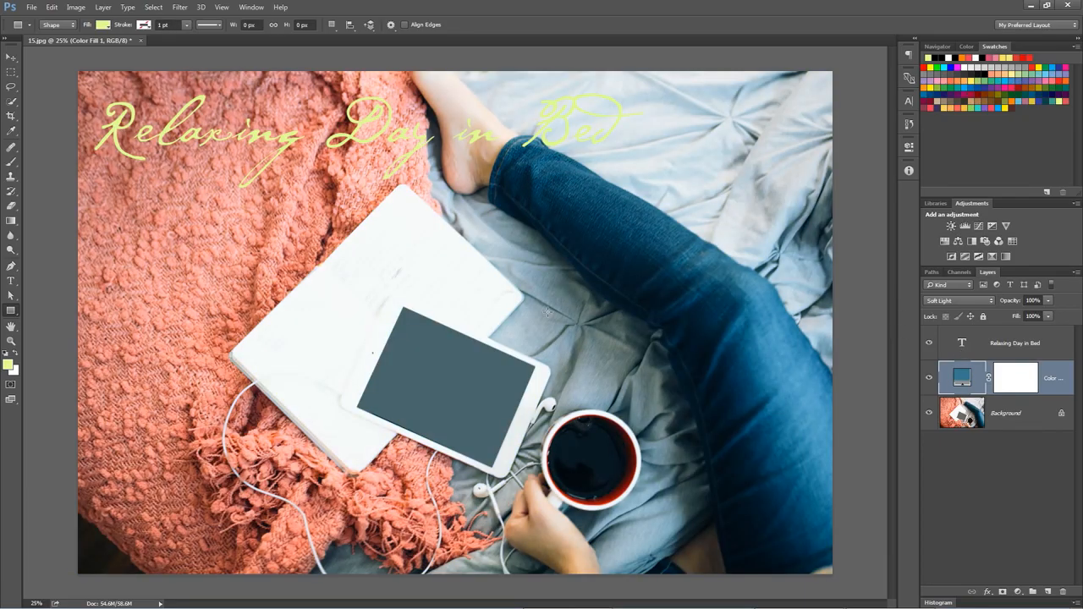
- Reselect the Relaxing Day in Bed text layer and fill it with a different swatch color
left_click(963, 347)
double_click(961, 345)
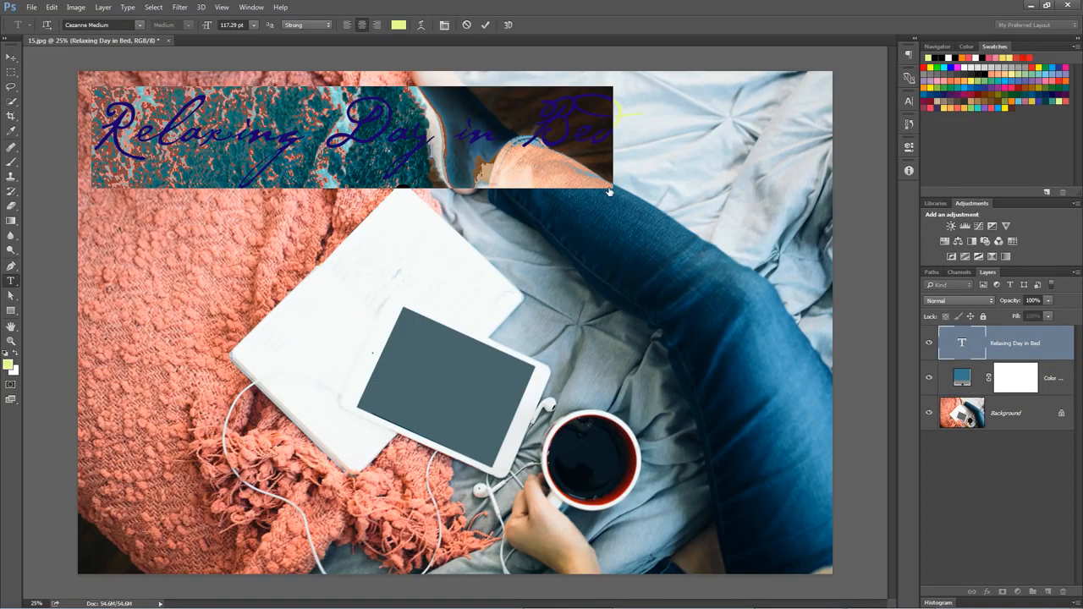
left_click(486, 25)
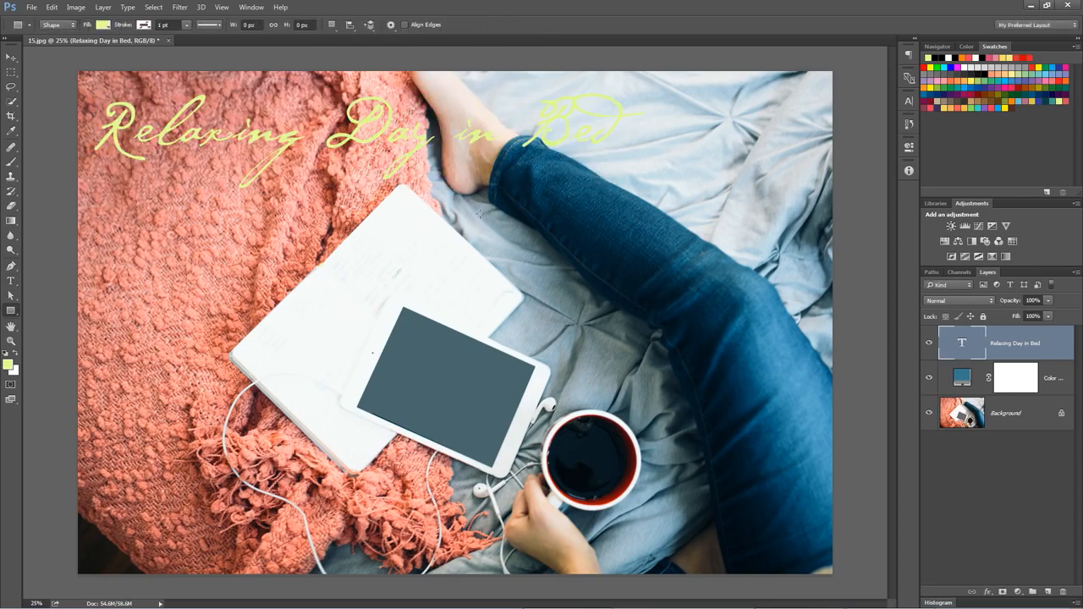
left_click(979, 88)
key("alt+BackSpace")
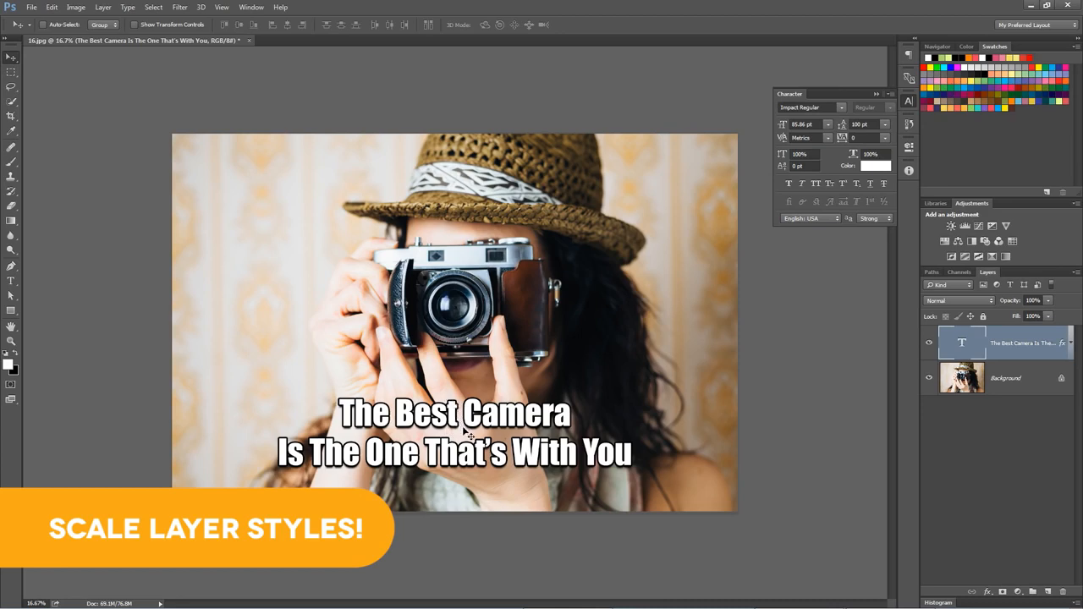
- Scale the caption text layer in 16.jpg to 150% width and height, and compare it by undoing and redoing the transform
key("ctrl+t")
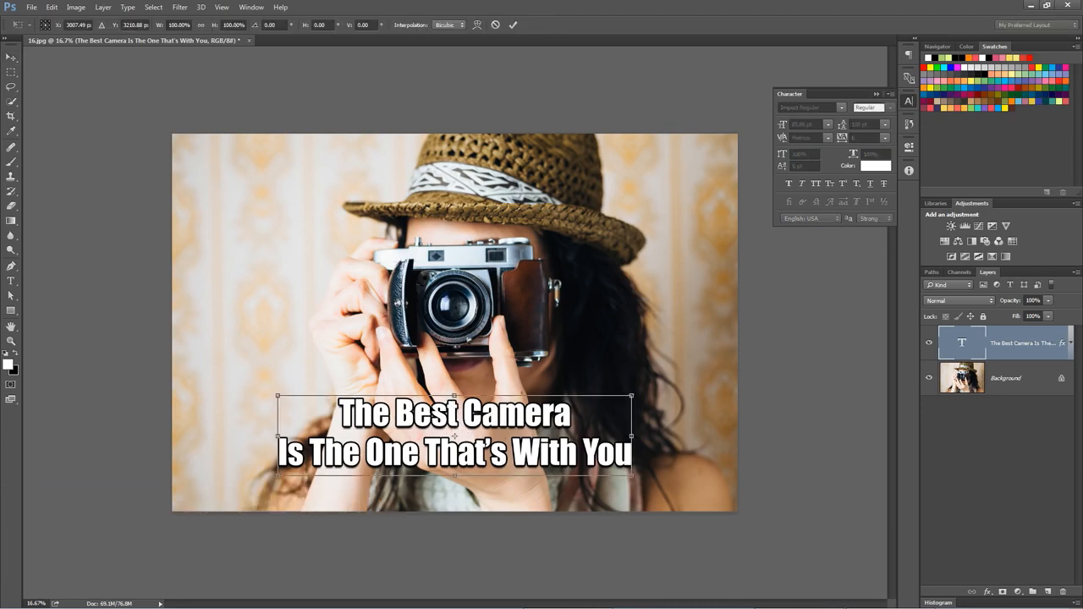
left_click(169, 24)
type("150")
key("Tab")
type("150")
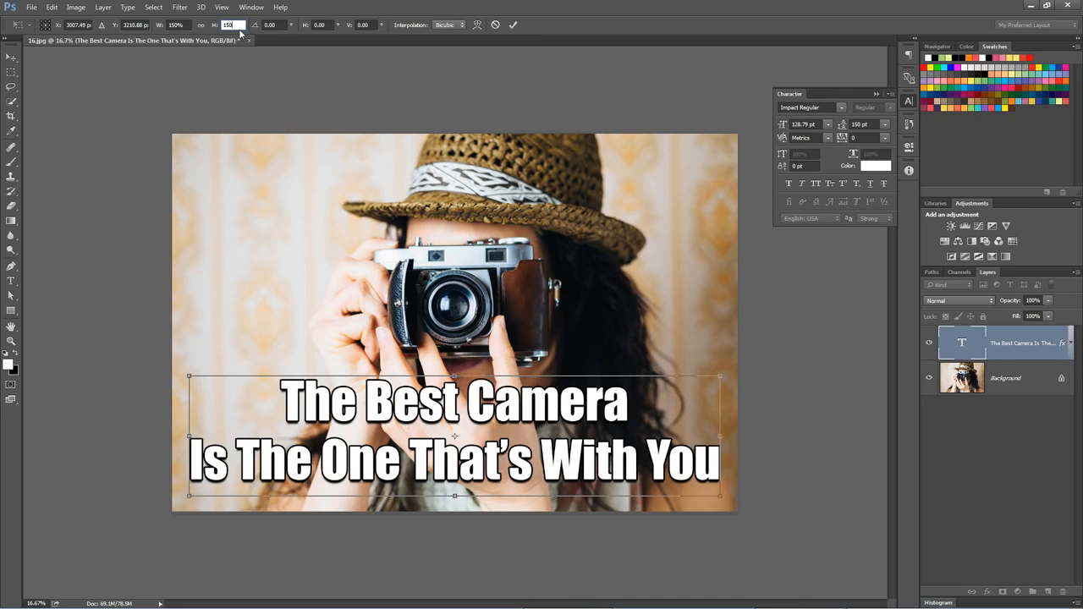
left_click(513, 24)
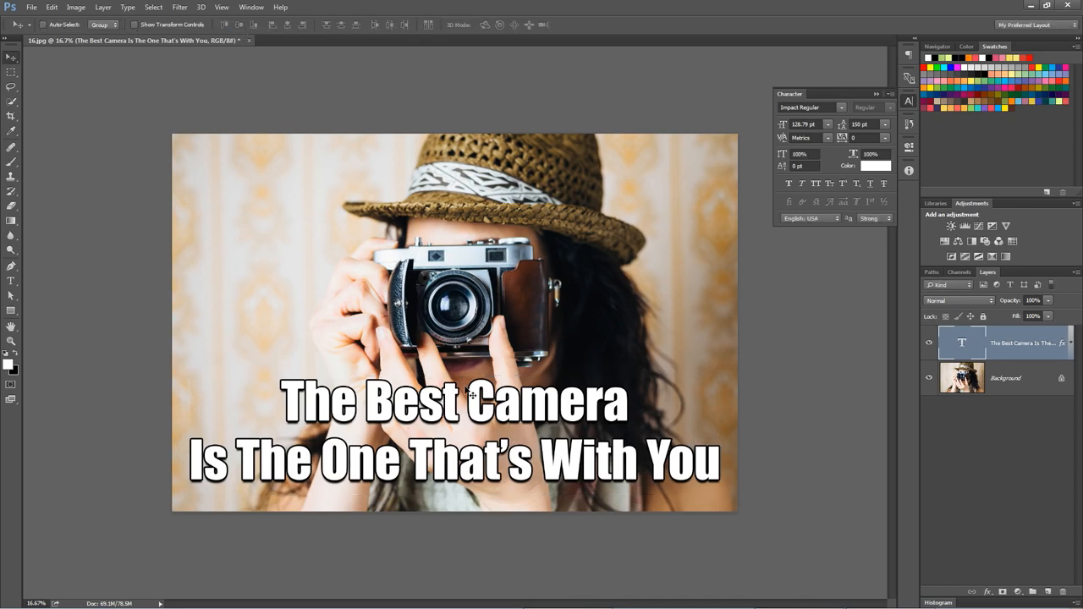
key("ctrl+z")
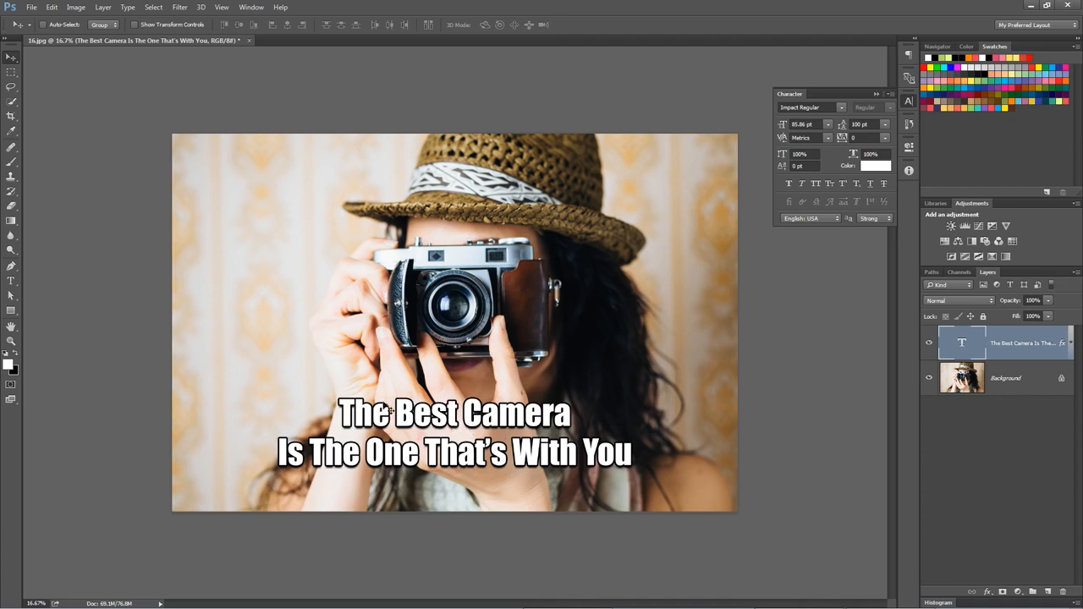
key("ctrl+z")
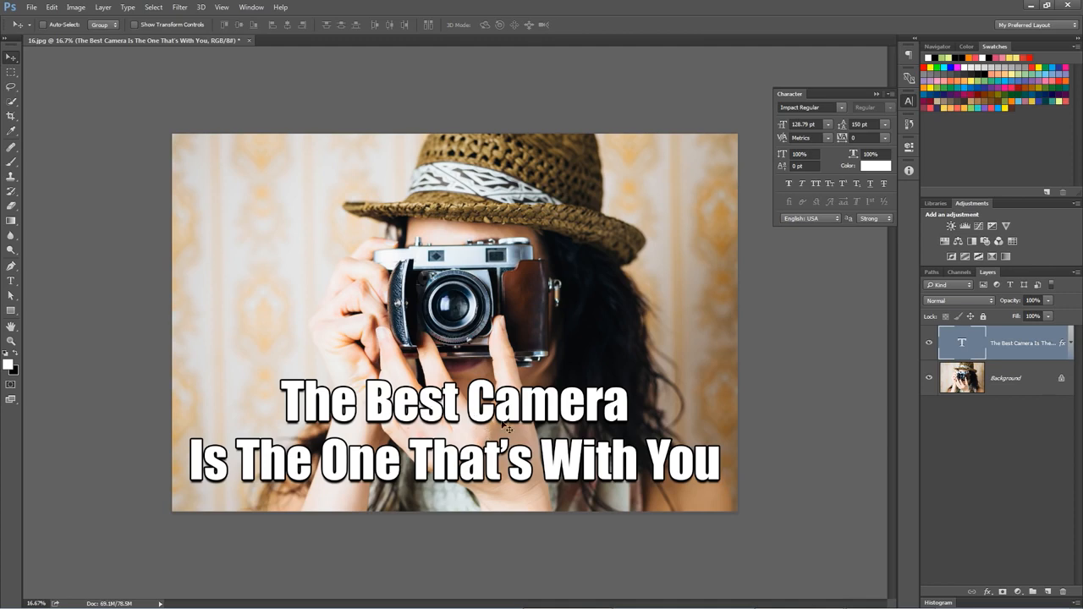
- Scale the caption text's layer effects to 150%, and undo both that scaling and the earlier enlargement of the text
left_click(102, 7)
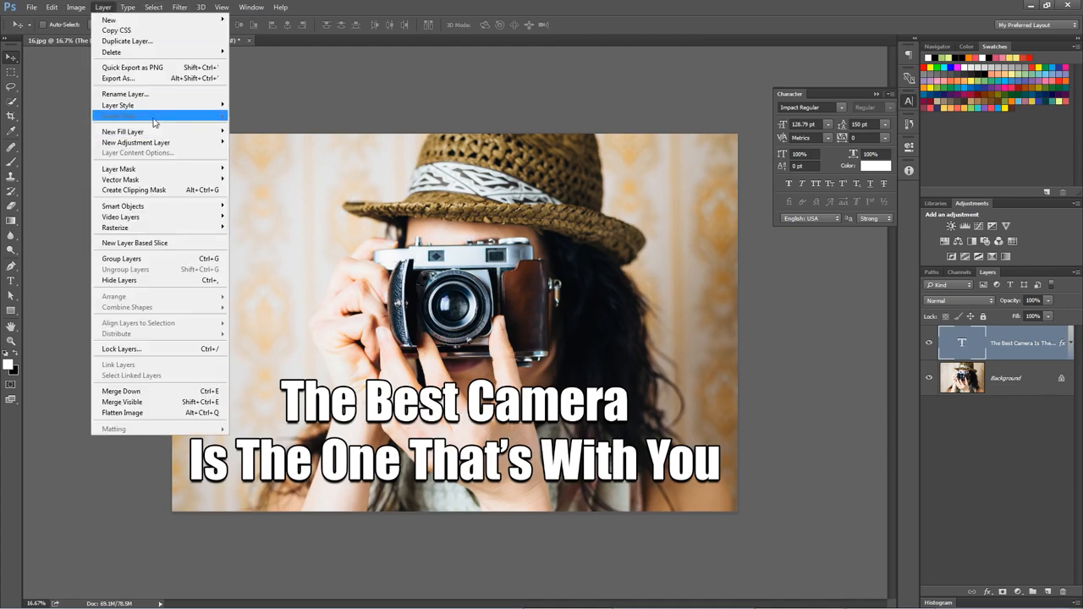
mouse_move(153, 108)
left_click(273, 305)
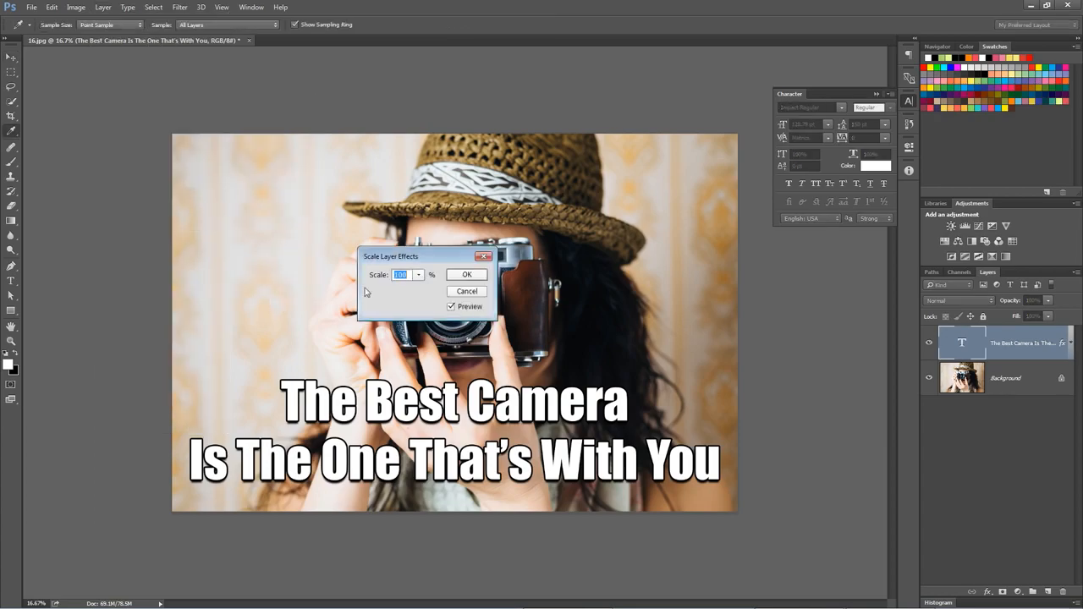
type("150")
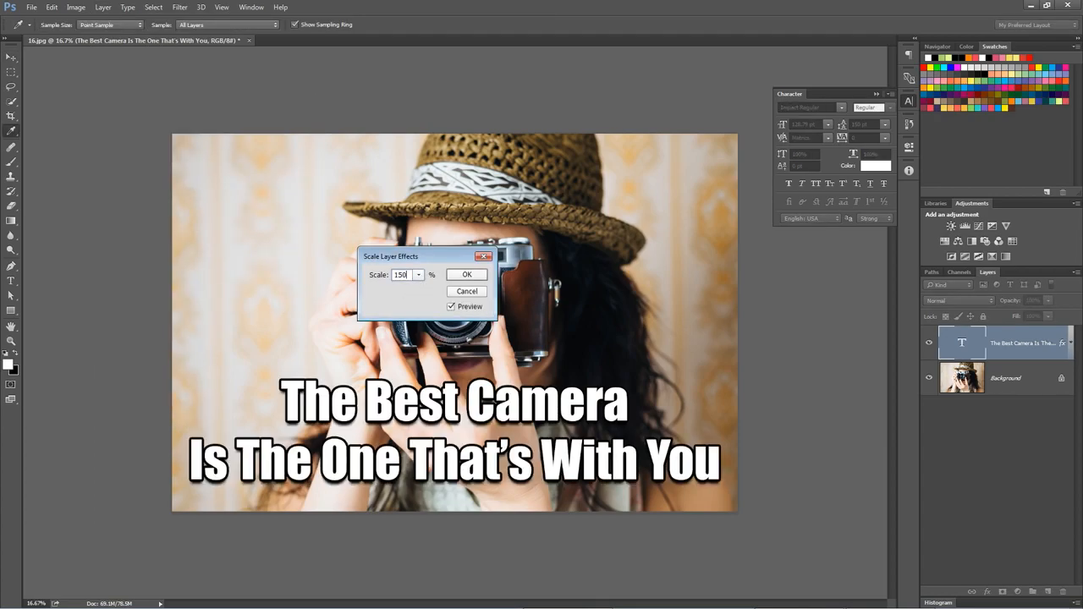
left_click(470, 275)
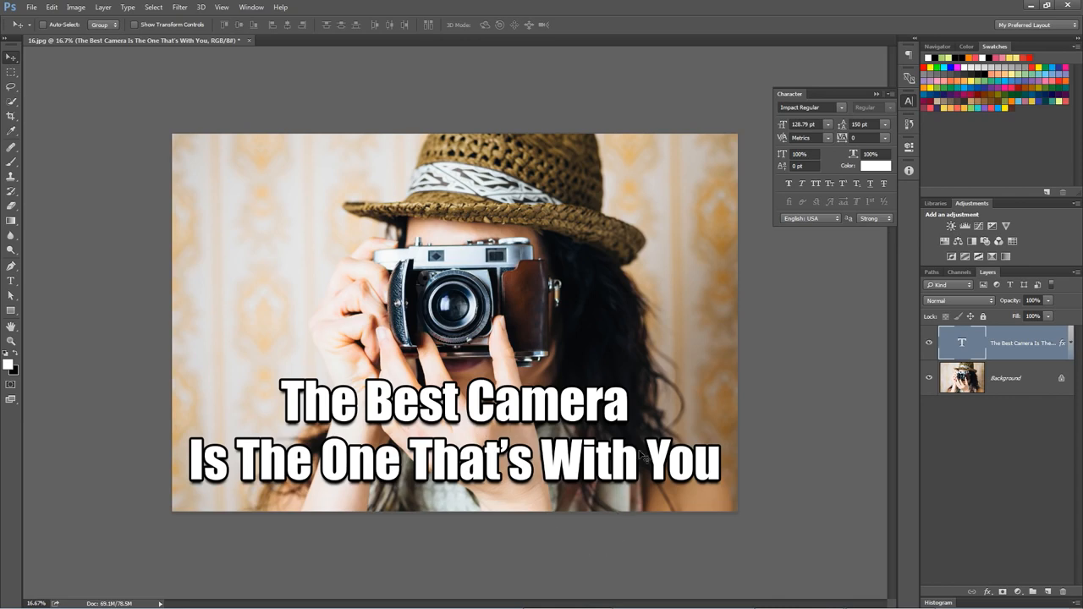
key("ctrl+alt+z")
key("ctrl+alt+z")
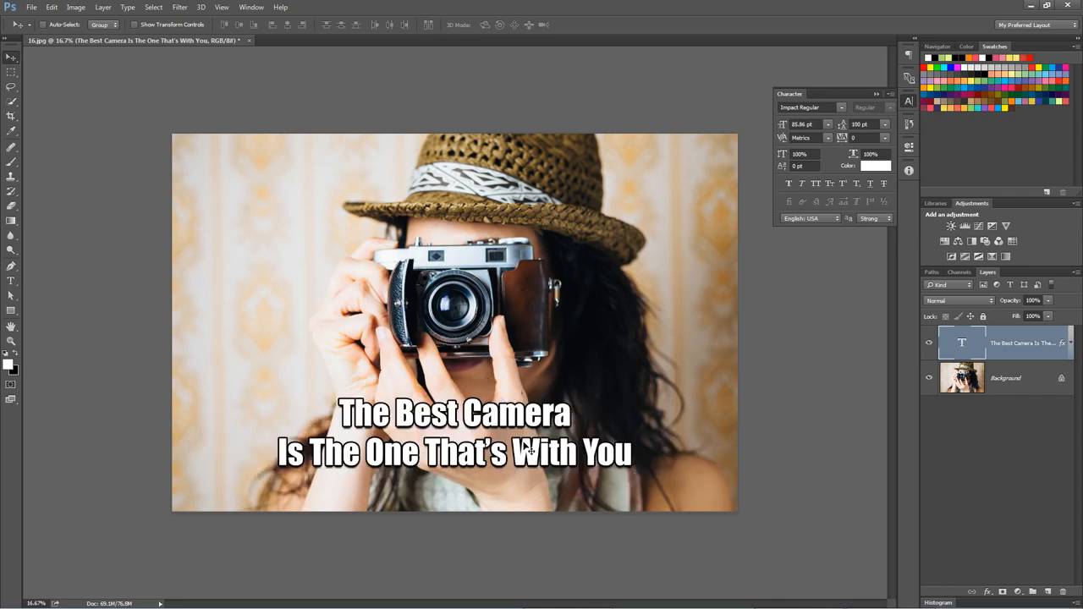
- Convert the caption text layer to a Smart Object and scale it proportionally about its centre to about 149%
right_click(1021, 337)
left_click(847, 224)
key("ctrl+t")
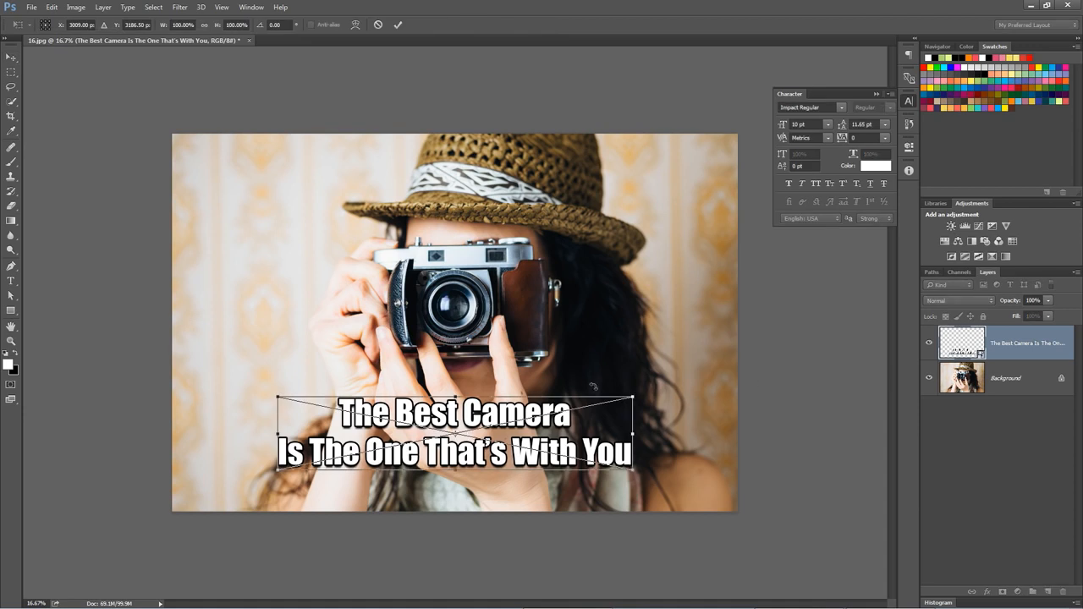
left_click_drag(634, 395, 713, 353)
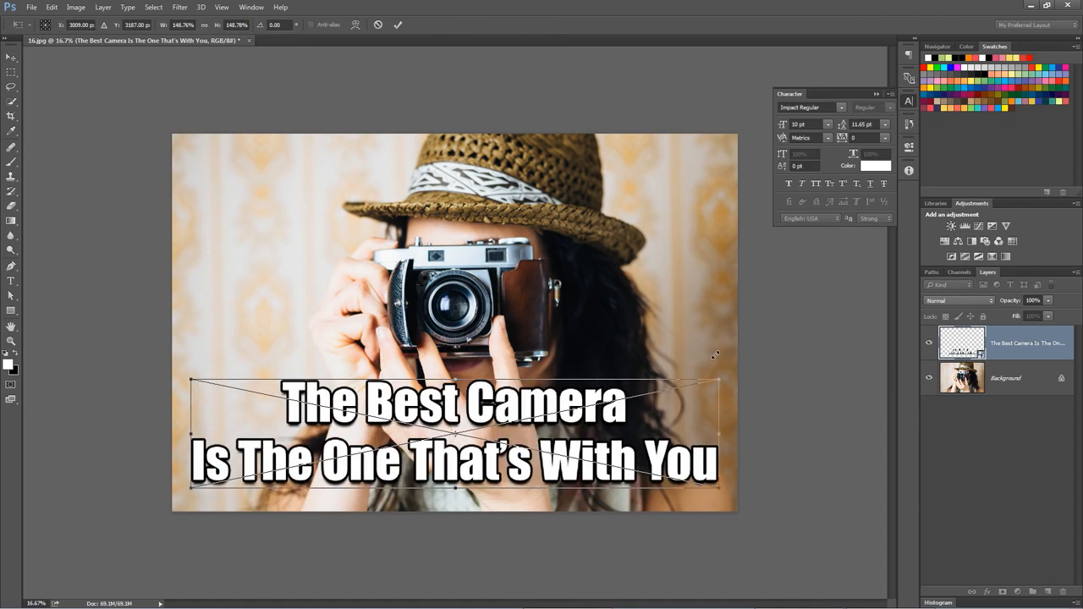
key("Return")
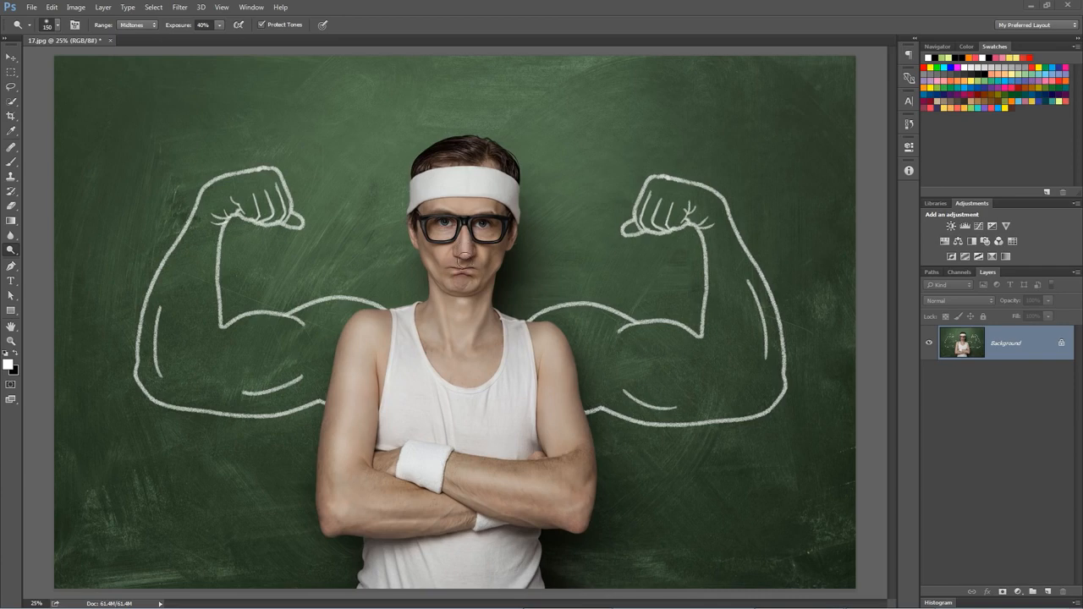
- Enable Show Crosshair in Brush Tip in the cursor preferences
left_click(52, 6)
mouse_move(117, 424)
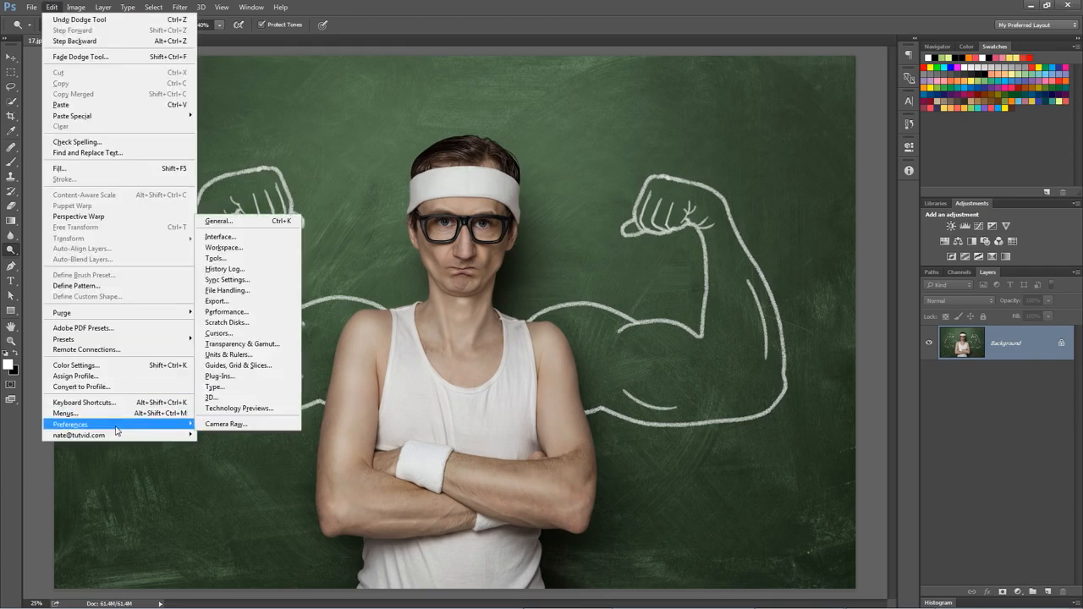
left_click(218, 333)
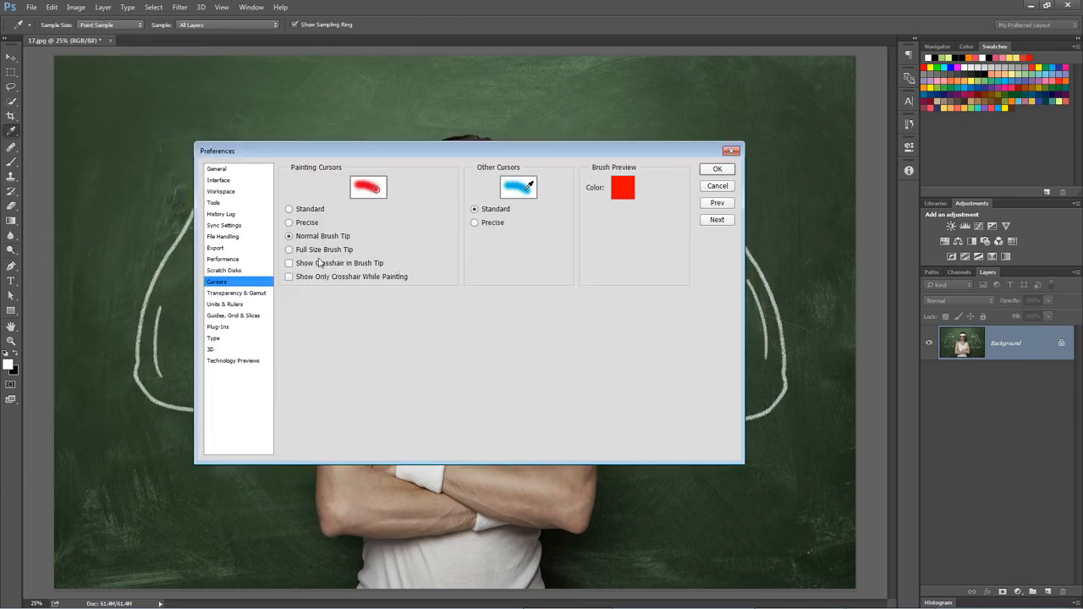
left_click(290, 263)
left_click(717, 168)
- Lighten the man's nose bridge and the forehead above both eyebrows with small Dodge tool strokes at Midtones, 40% exposure
key("o")
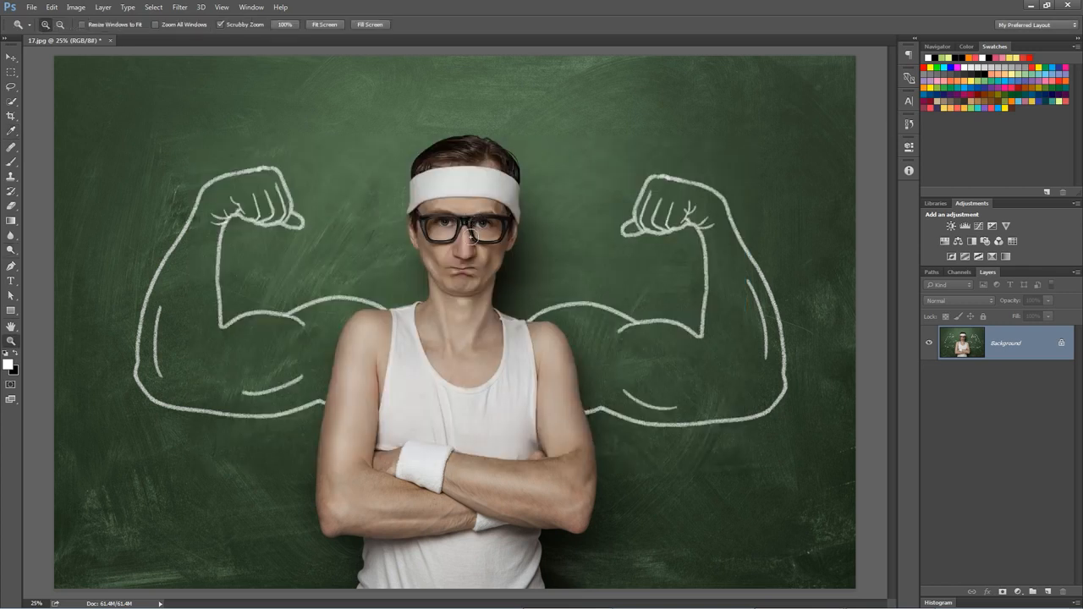
scroll(476, 225, "up", 3)
key("bracketleft")
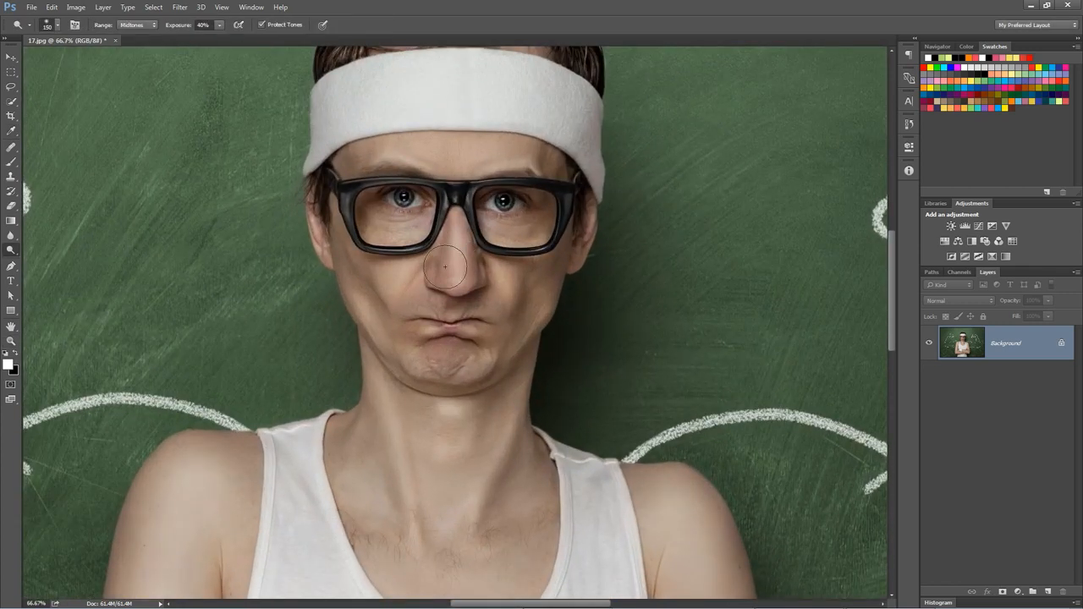
left_click_drag(457, 274, 454, 227)
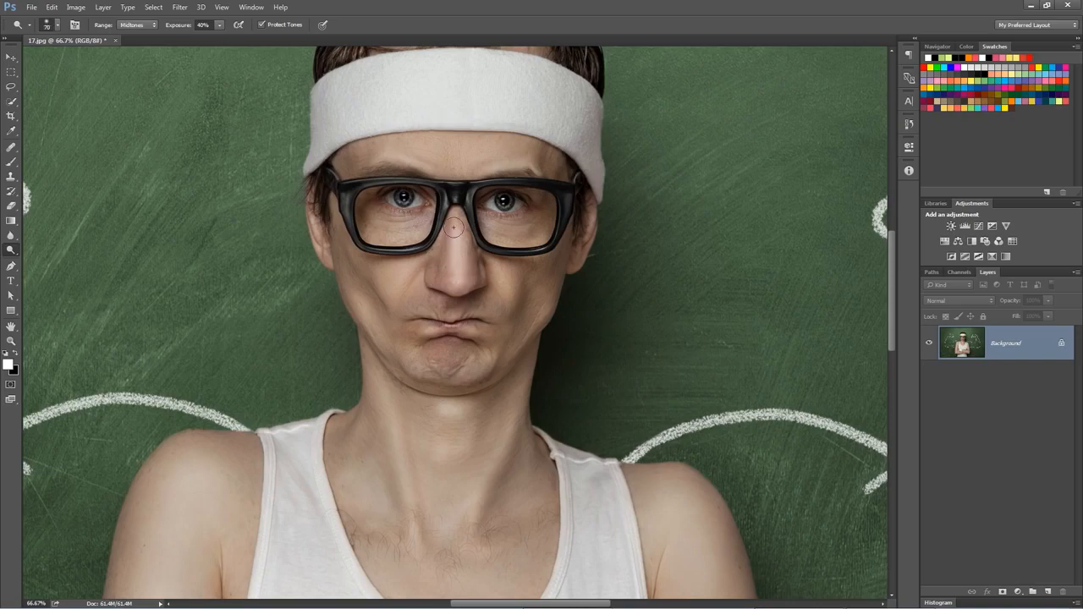
left_click_drag(504, 167, 520, 167)
left_click_drag(381, 160, 417, 159)
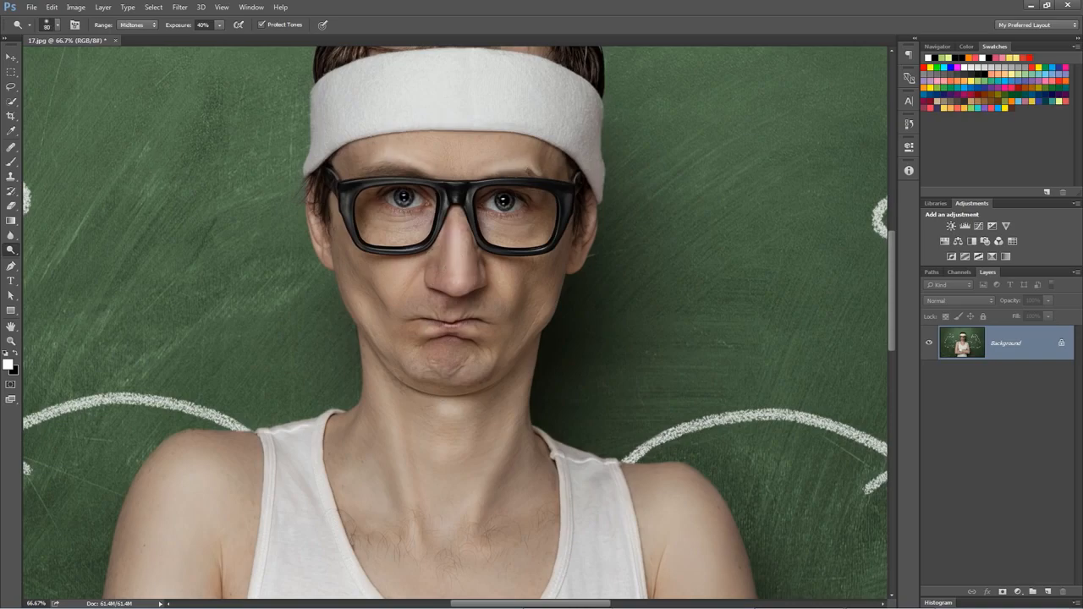
- Dodge the man's cheek, jawline, chin and neck, enlarging the brush to 175 px for the neck
left_click_drag(399, 236, 397, 256)
left_click_drag(364, 303, 378, 327)
left_click(427, 363)
left_click(474, 359)
left_click_drag(541, 294, 537, 307)
left_click_drag(445, 418, 443, 439)
left_click_drag(393, 435, 408, 466)
left_click_drag(493, 438, 470, 501)
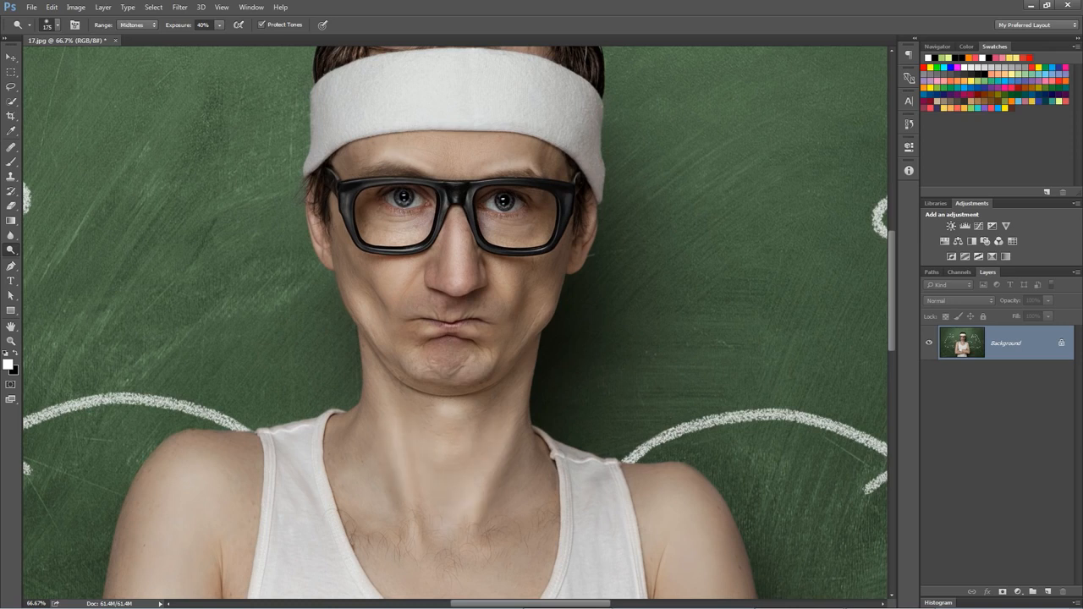
key("ctrl+0")
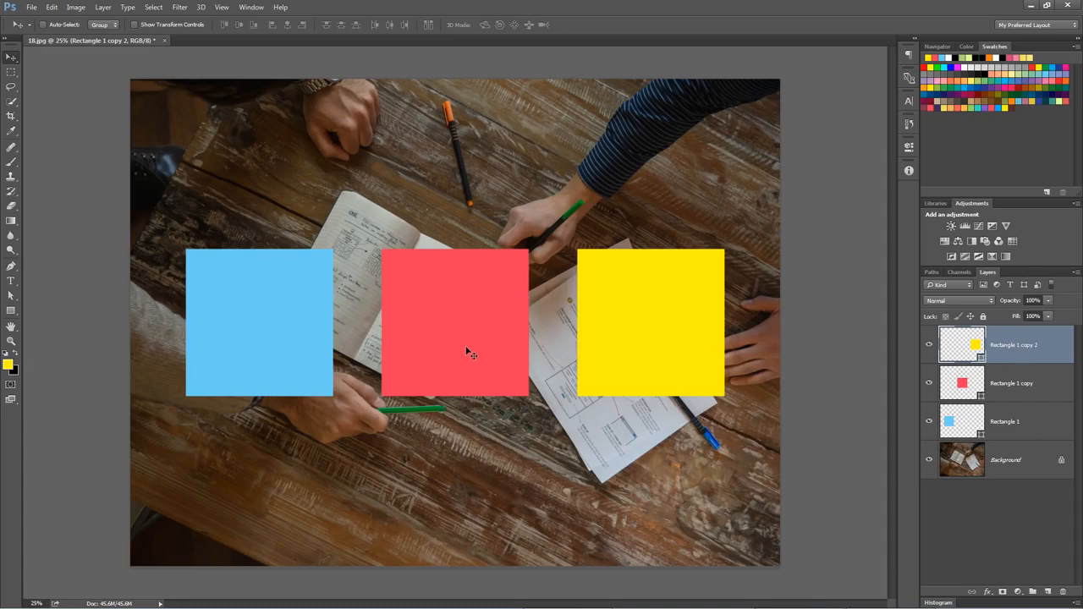
- Duplicate the yellow square straight upward in 18.jpg, and duplicate that copy's layer, offsetting the new square down toward the image's right edge
left_click_drag(670, 344, 655, 172)
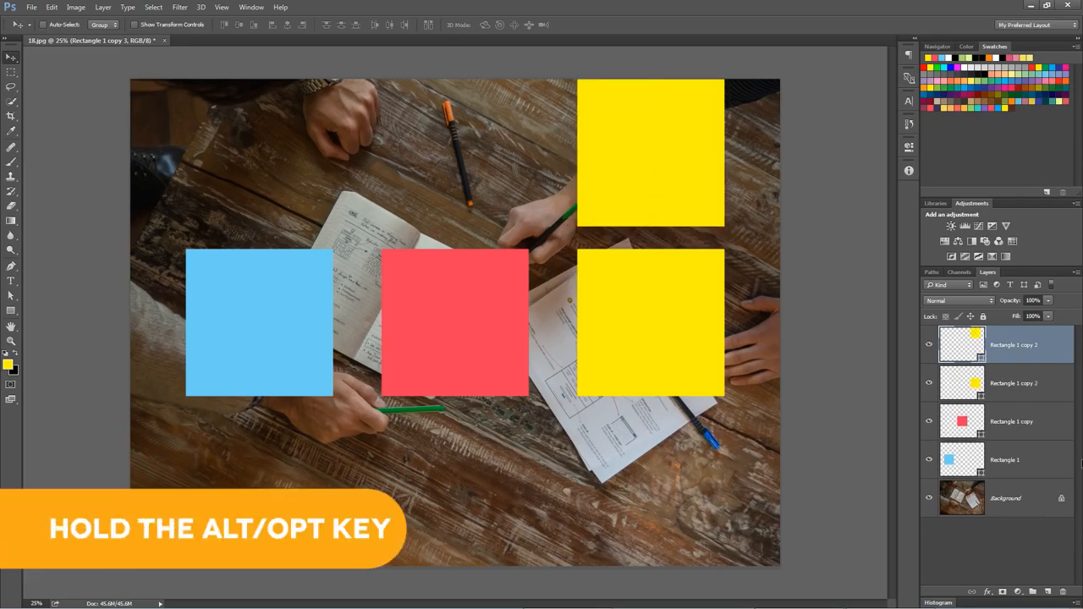
left_click_drag(1018, 353, 1033, 332)
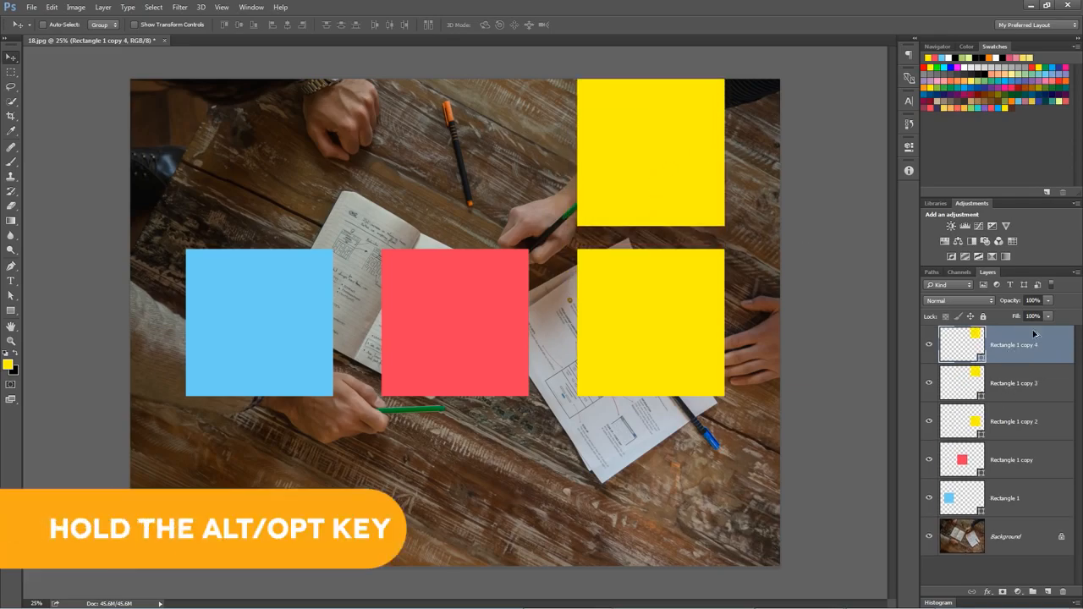
left_click_drag(604, 164, 749, 269)
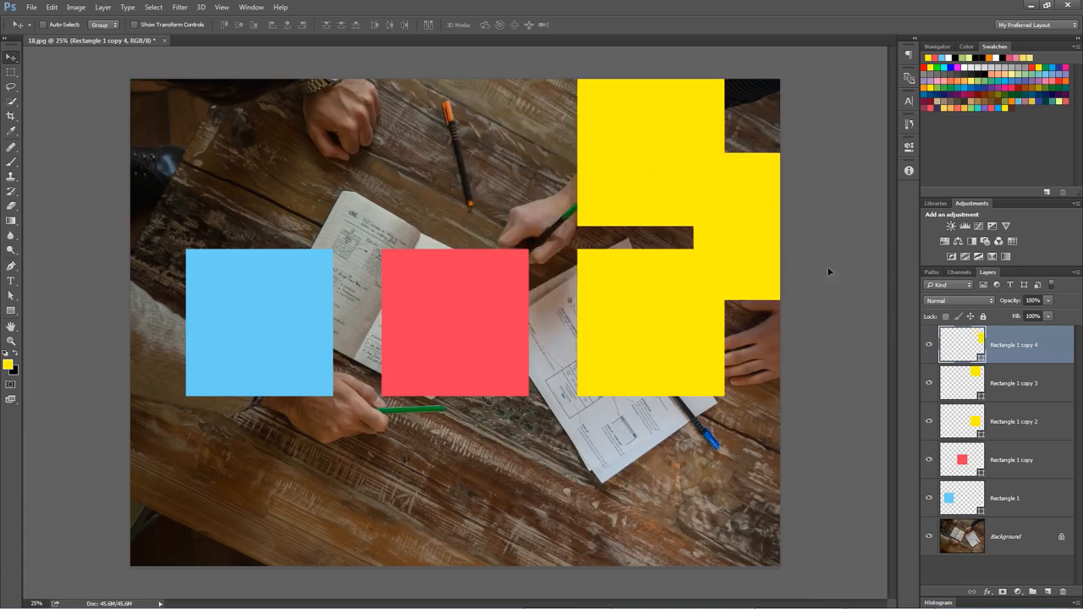
- Duplicate the two topmost yellow square layers together, move the copies down and left, and undo the last change
left_click(1019, 380, "shift")
left_click_drag(1019, 381, 1031, 334)
left_click_drag(710, 230, 659, 407)
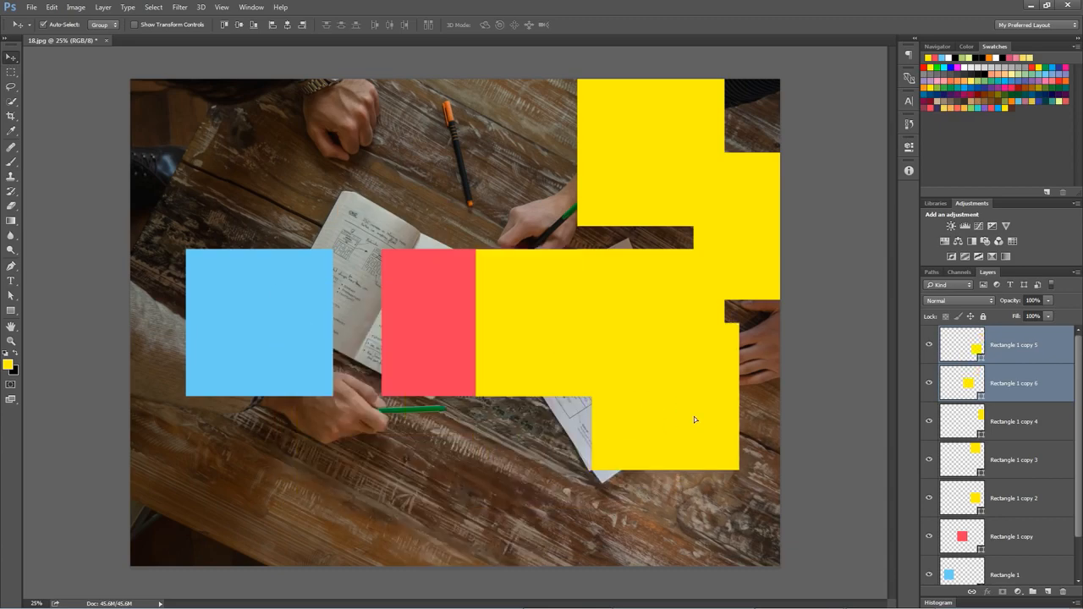
key("ctrl+z")
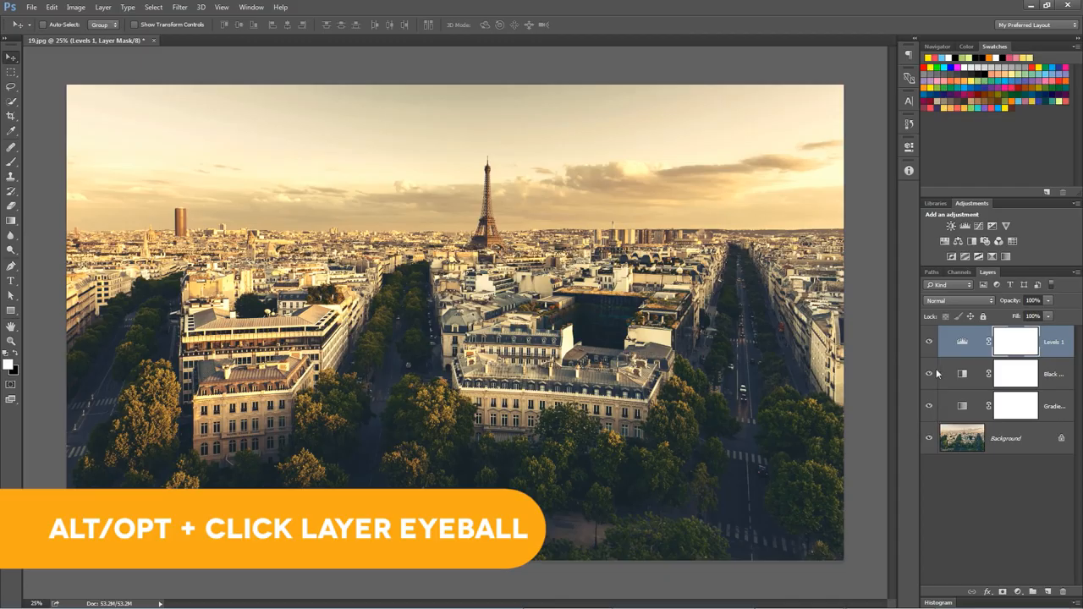
- Isolate the Background layer in 19.jpg to compare it without adjustments, and do the same with the Black & White layer, restoring all layers
left_click(930, 439, "alt")
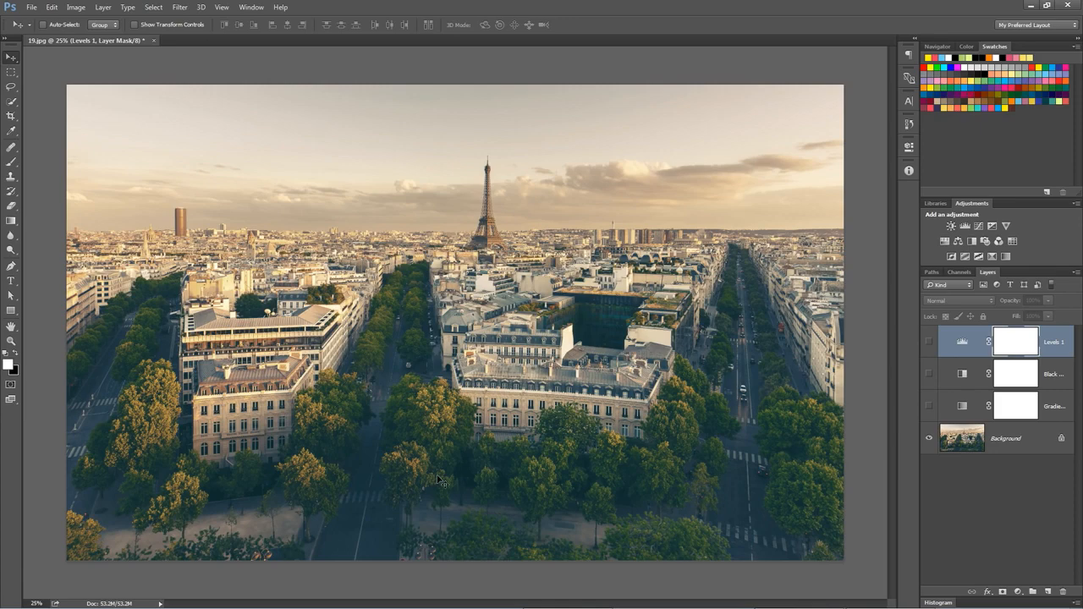
left_click(930, 440, "alt")
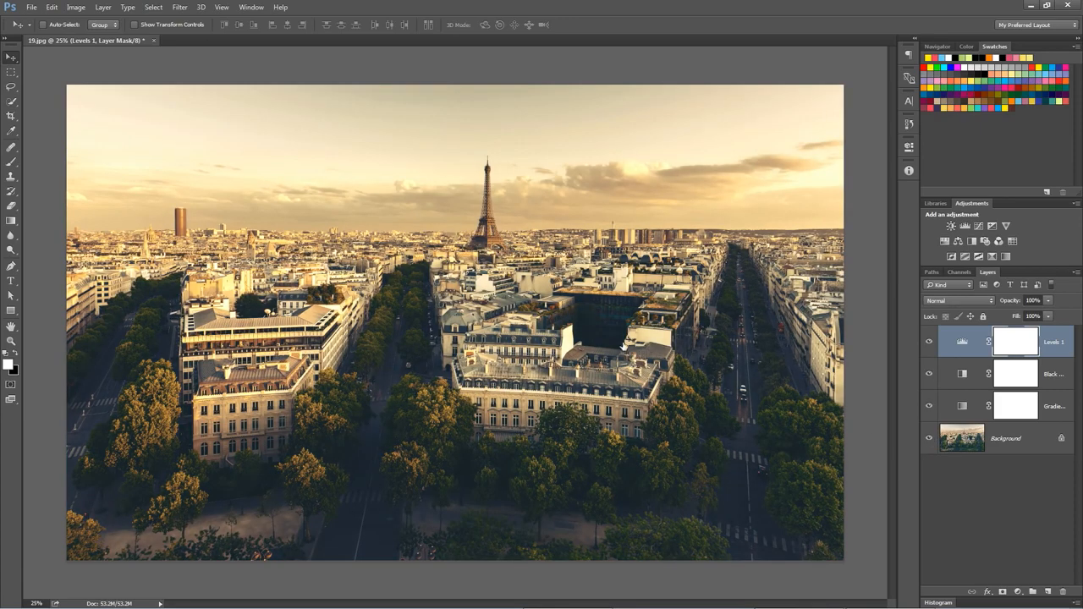
left_click(930, 439, "alt")
left_click(930, 439)
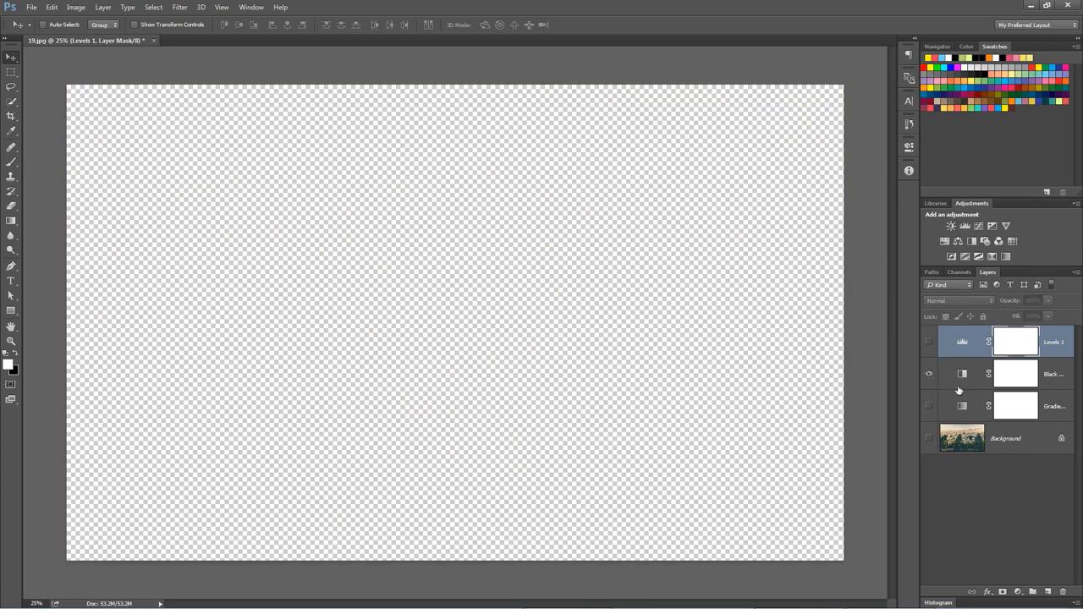
left_click(930, 374)
left_click(930, 375, "alt")
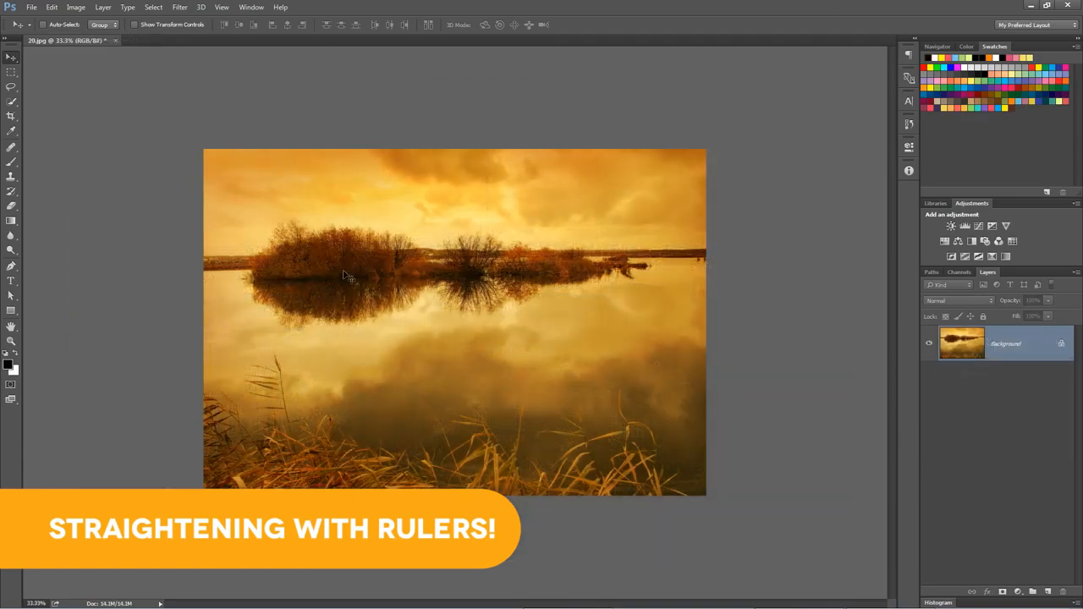
- Straighten 20.jpg along its horizon using the Crop tool's Straighten option, and apply the crop
left_click(11, 131)
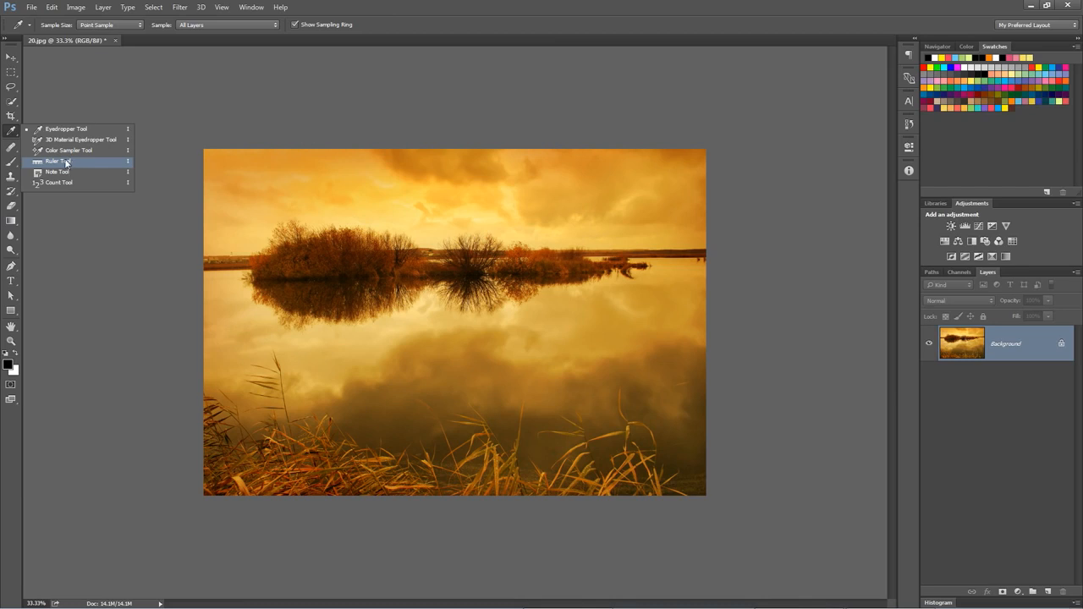
left_click(65, 162)
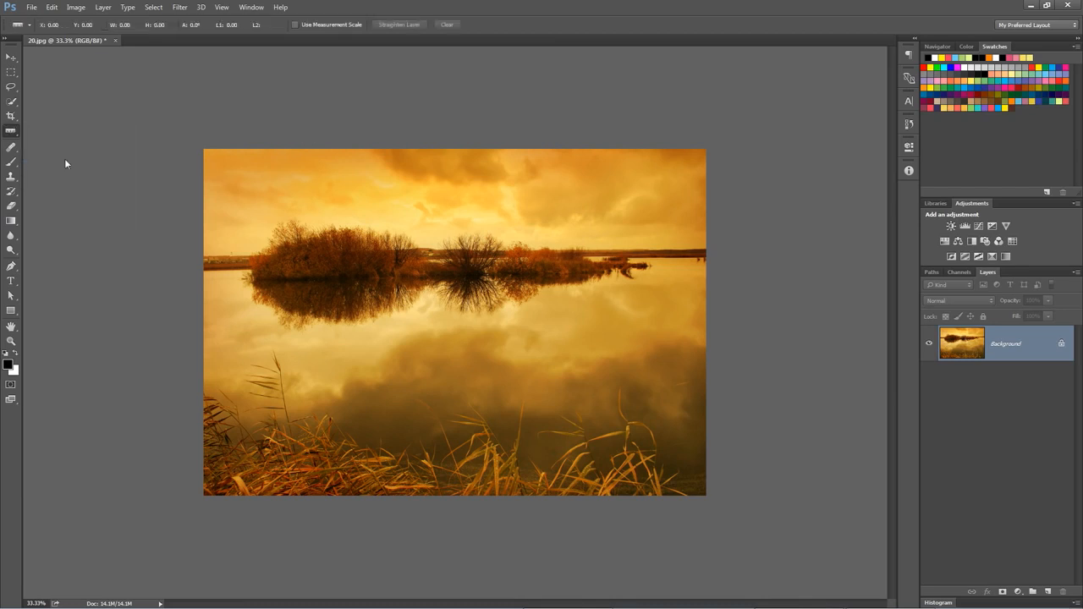
left_click(11, 116)
key("ctrl")
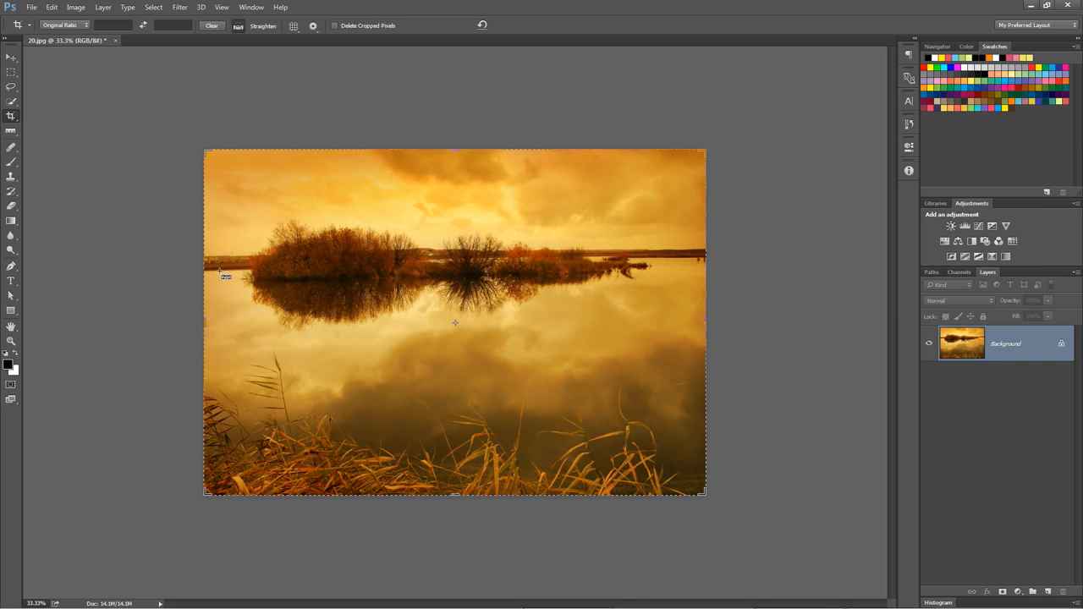
left_click_drag(211, 270, 716, 260)
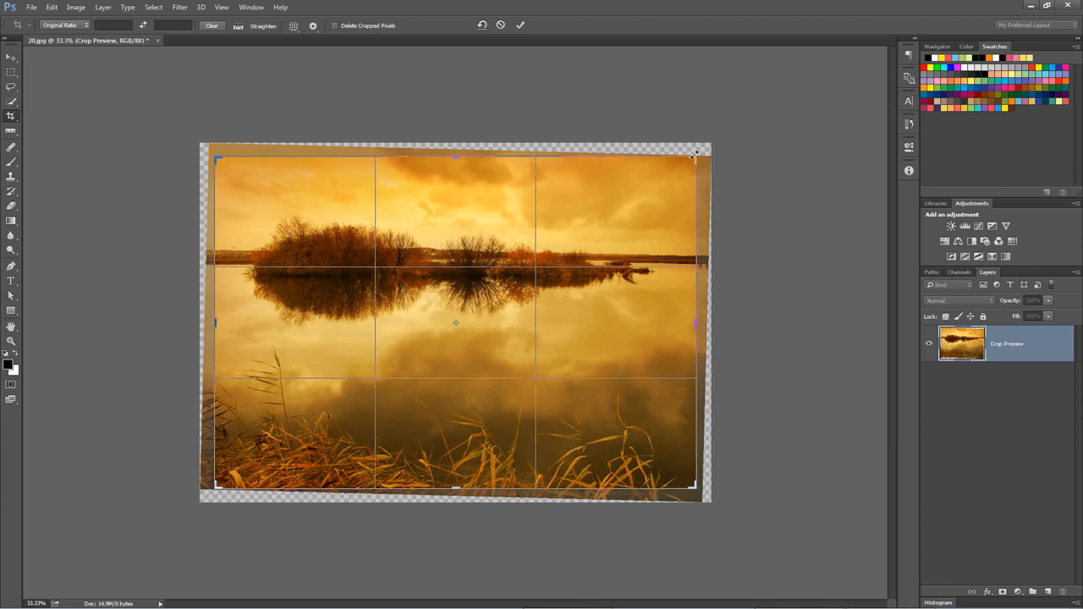
left_click(520, 25)
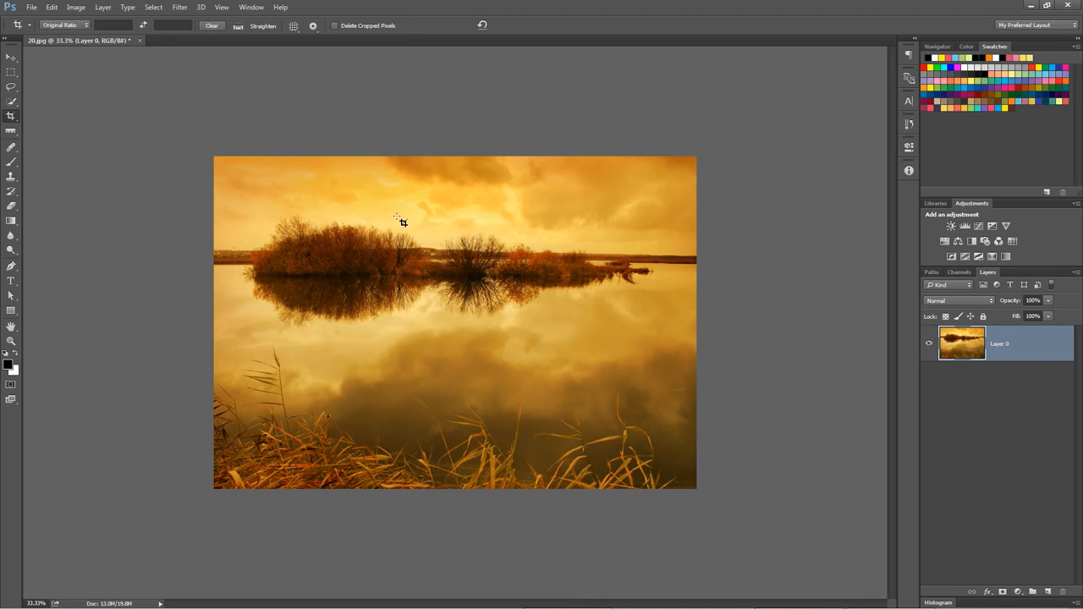
- Draw a Ruler tool line along the horizon of the lake photo and clear it
left_click(11, 131)
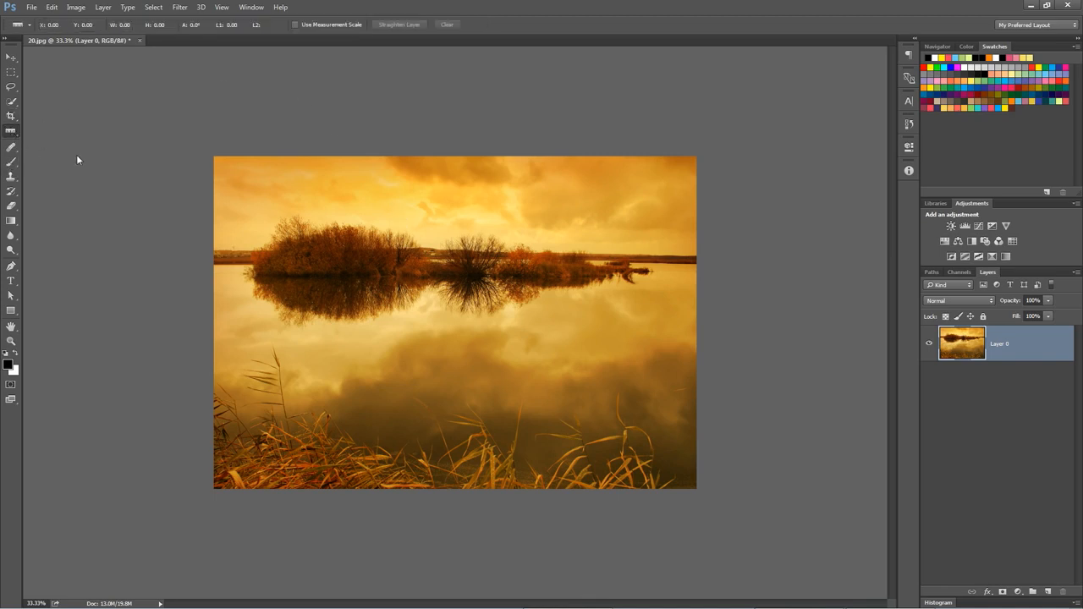
left_click_drag(224, 264, 724, 264)
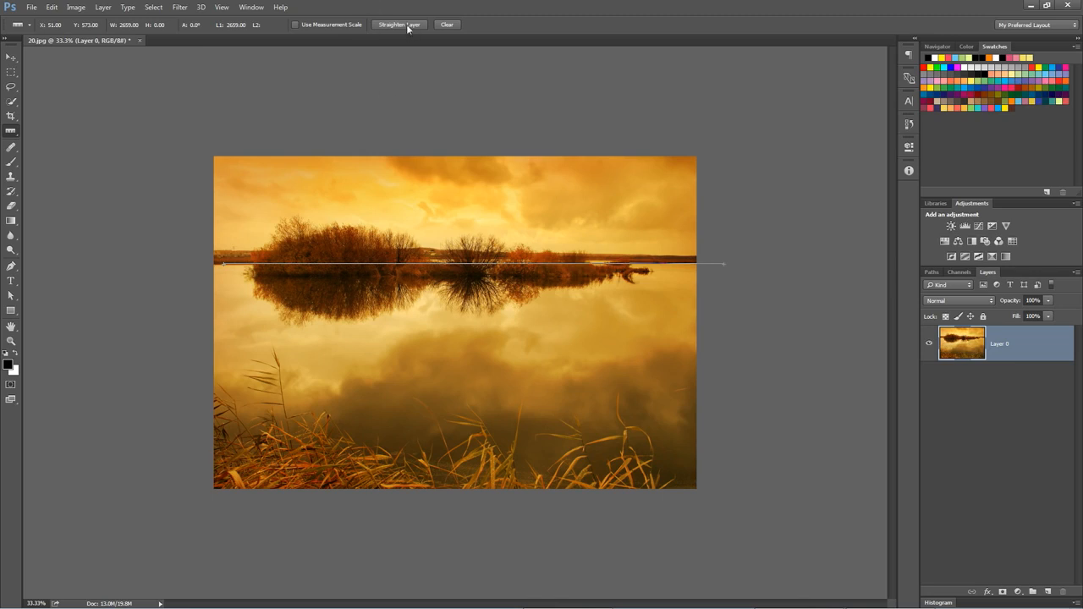
left_click(448, 25)
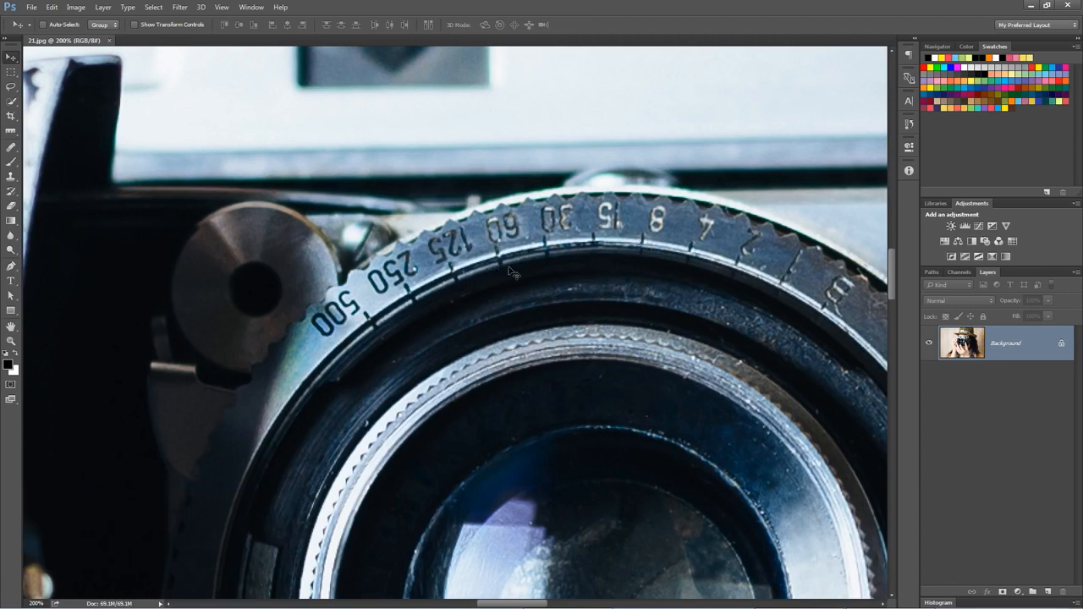
- Pan across the camera lens close-up in 21.jpg with the Hand tool
key("h")
left_click_drag(544, 263, 436, 131)
left_click_drag(474, 235, 381, 310)
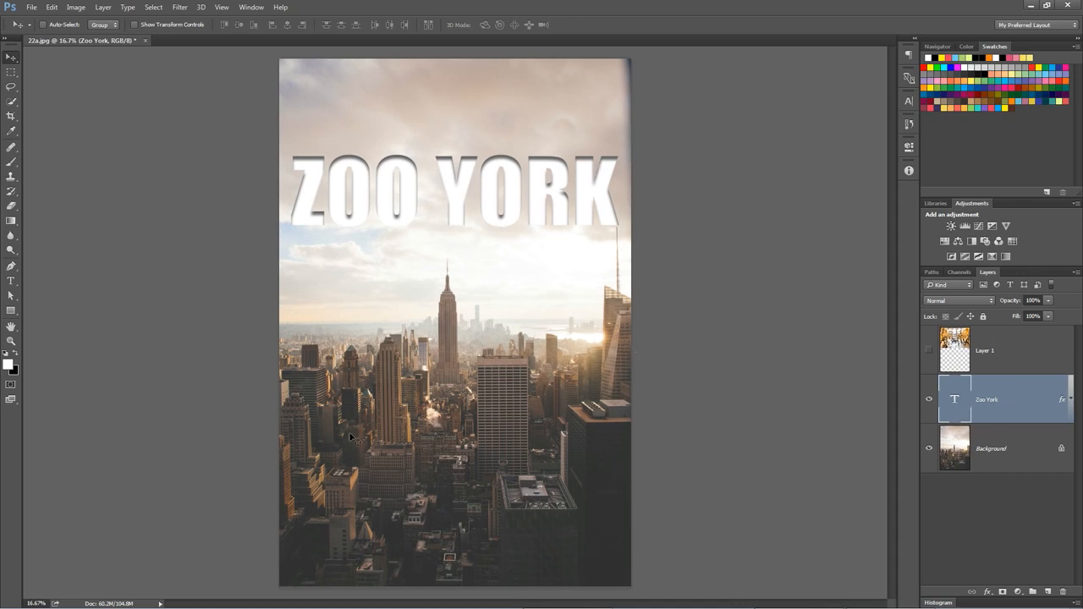
- Show the station photo on Layer 1 and clip it to the Zoo York text layer below
left_click(930, 351)
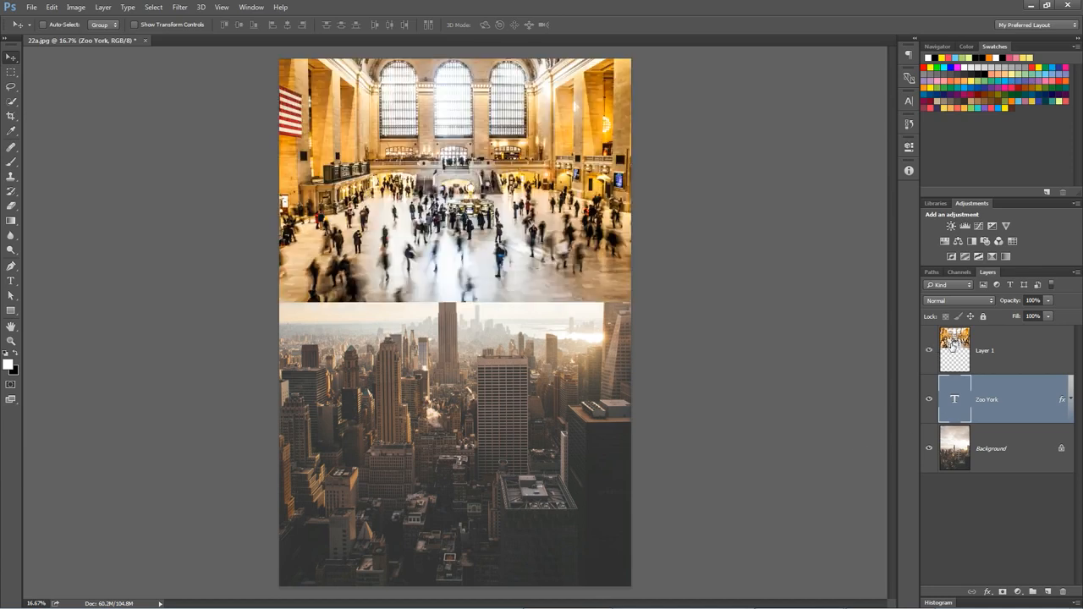
left_click(953, 345)
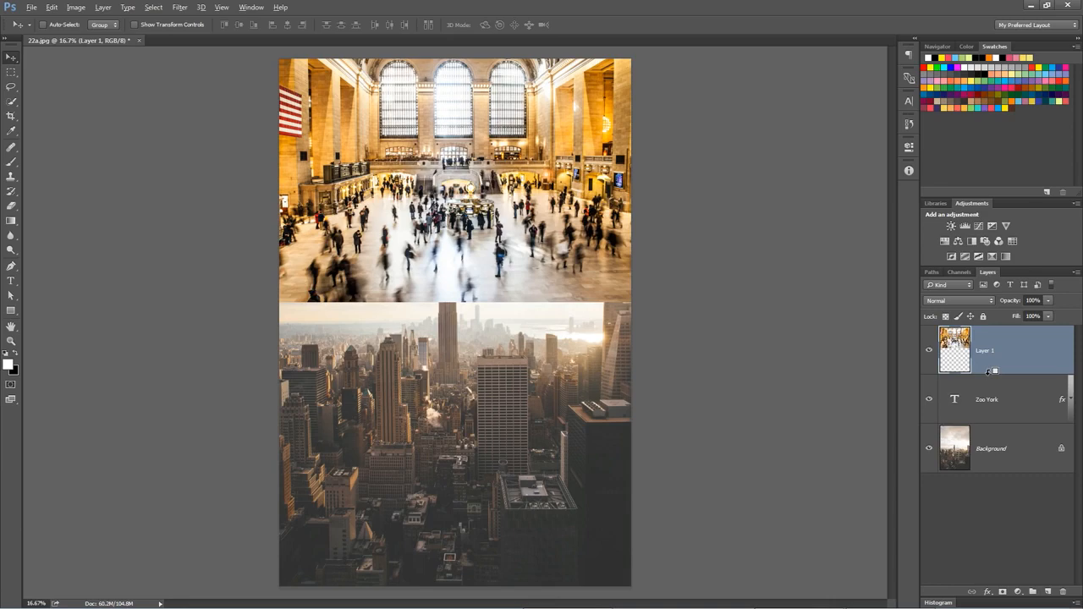
left_click(989, 372, "alt")
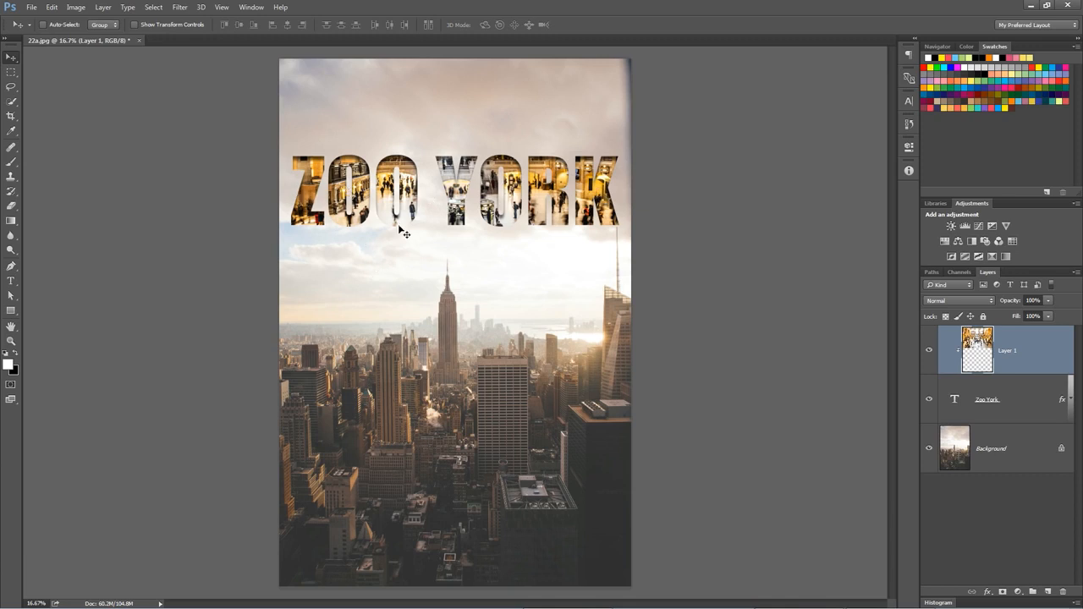
- Replace the letters "OO" in the Zoo York text and retype the word so the title reads "NEW York"
double_click(955, 400)
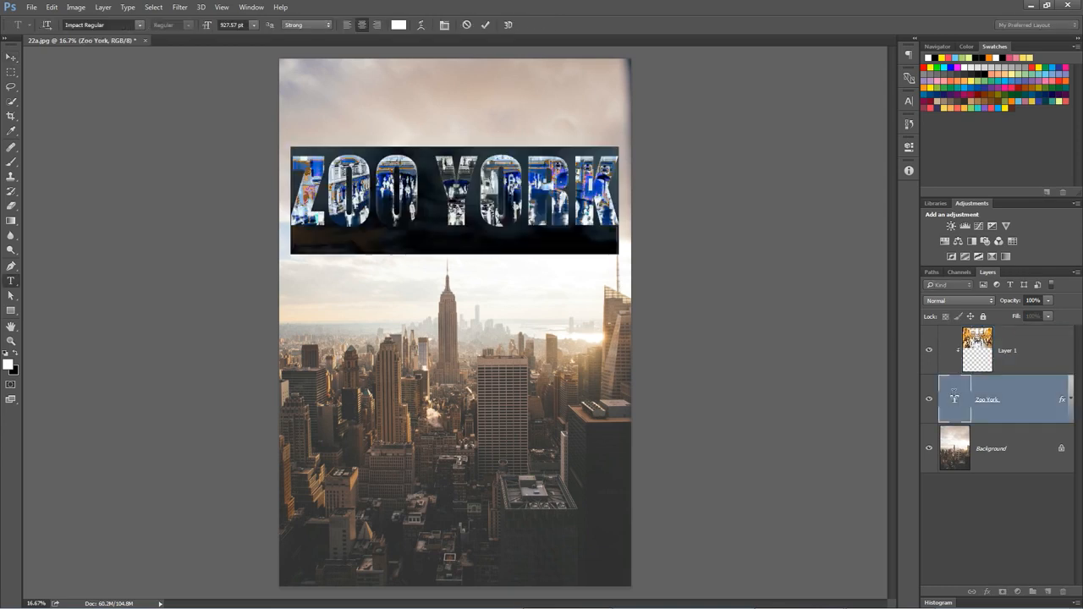
left_click(359, 236)
left_click_drag(421, 203, 325, 204)
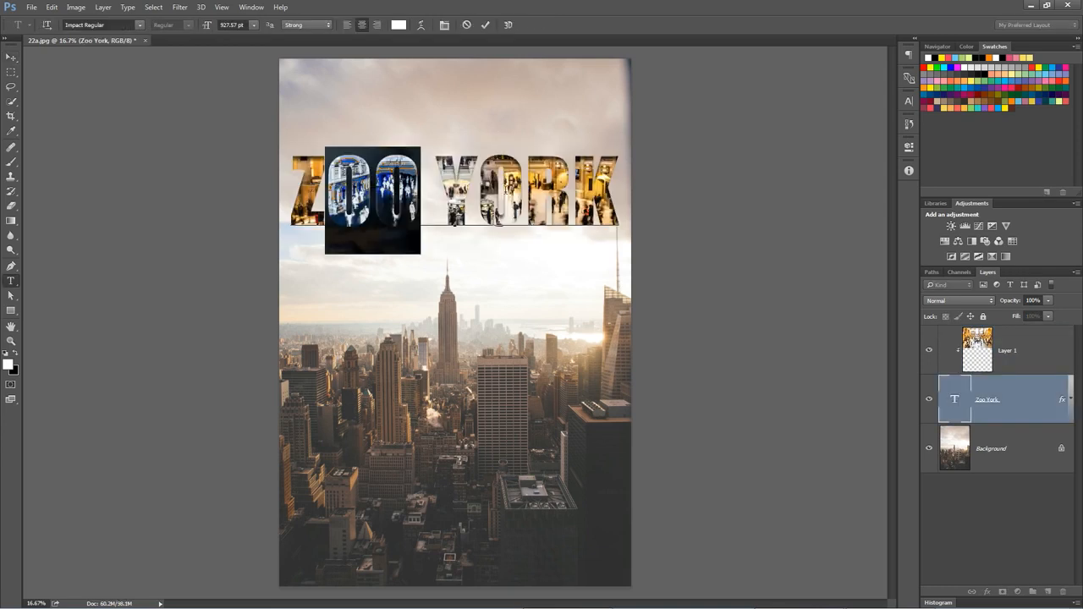
key("BackSpace")
key("BackSpace")
type("NEW")
key("ctrl+Return")
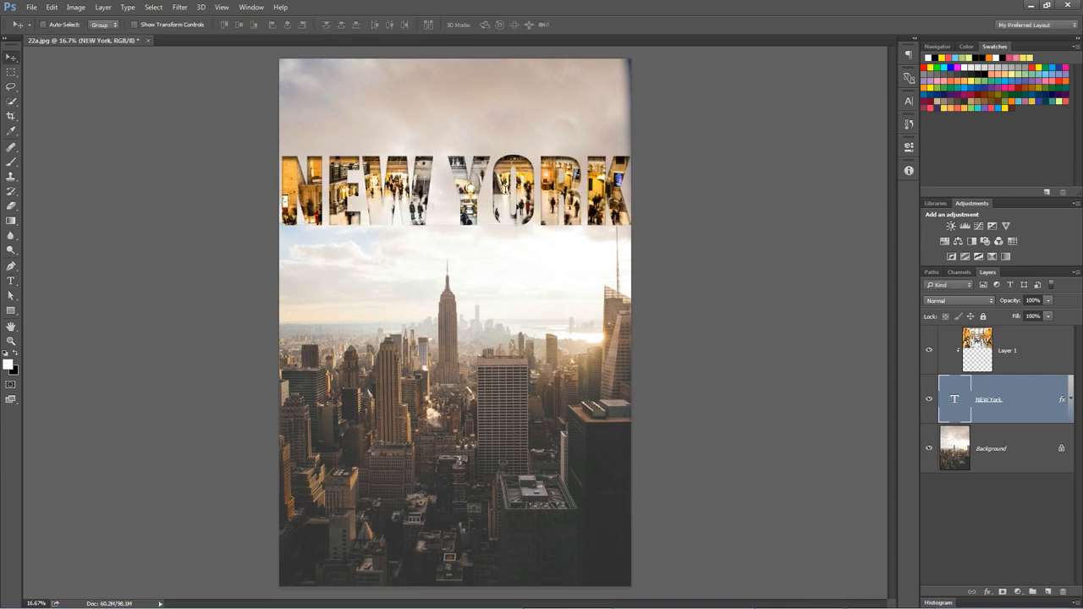
- Scale the NEW York text down slightly so it fits within the canvas width, and select Layer 1
key("ctrl+t")
left_click_drag(633, 148, 629, 153)
key("Return")
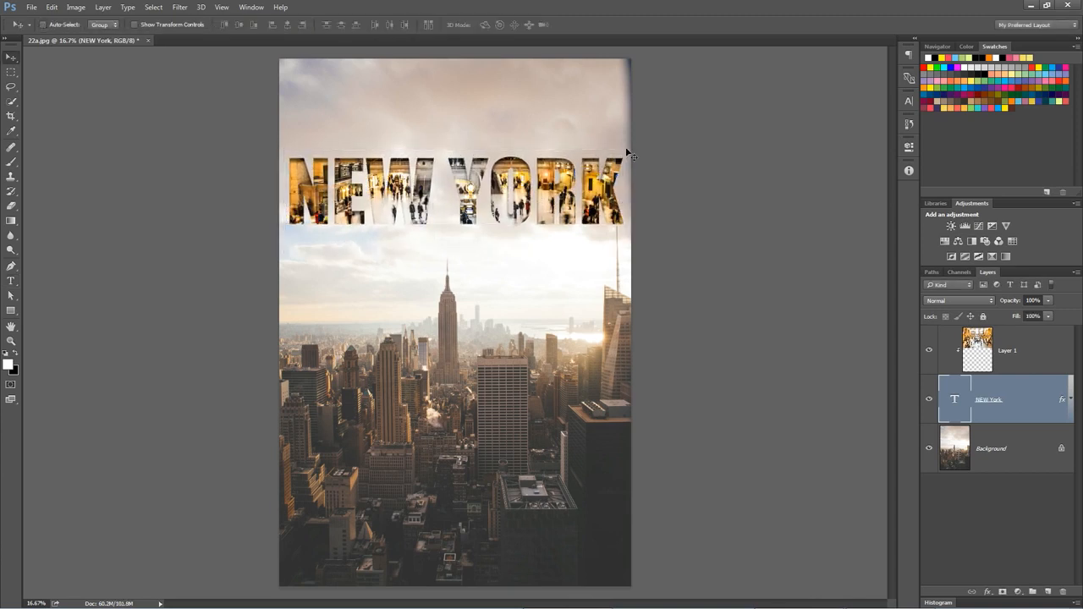
left_click(976, 361)
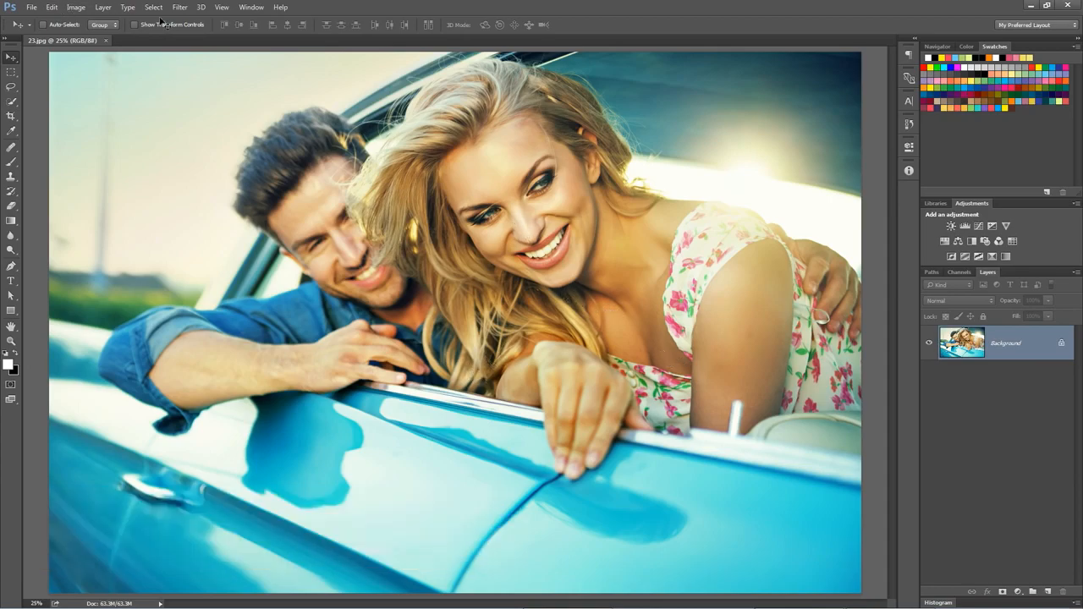
- Add a Selective Color adjustment layer to 23.jpg and set Black to -19% for the Neutrals
left_click(102, 7)
mouse_move(223, 133)
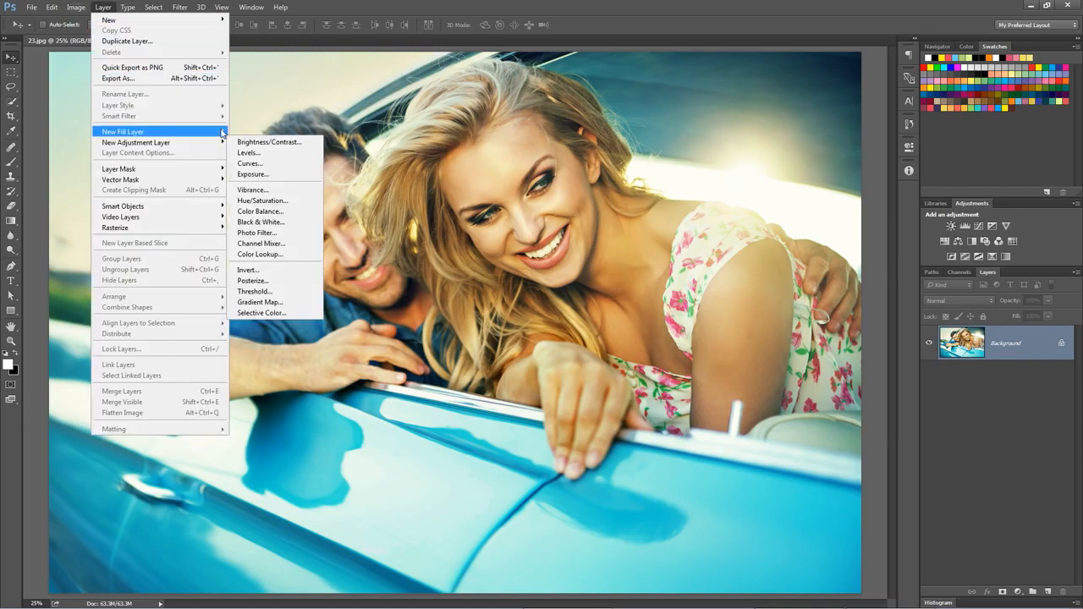
left_click(289, 313)
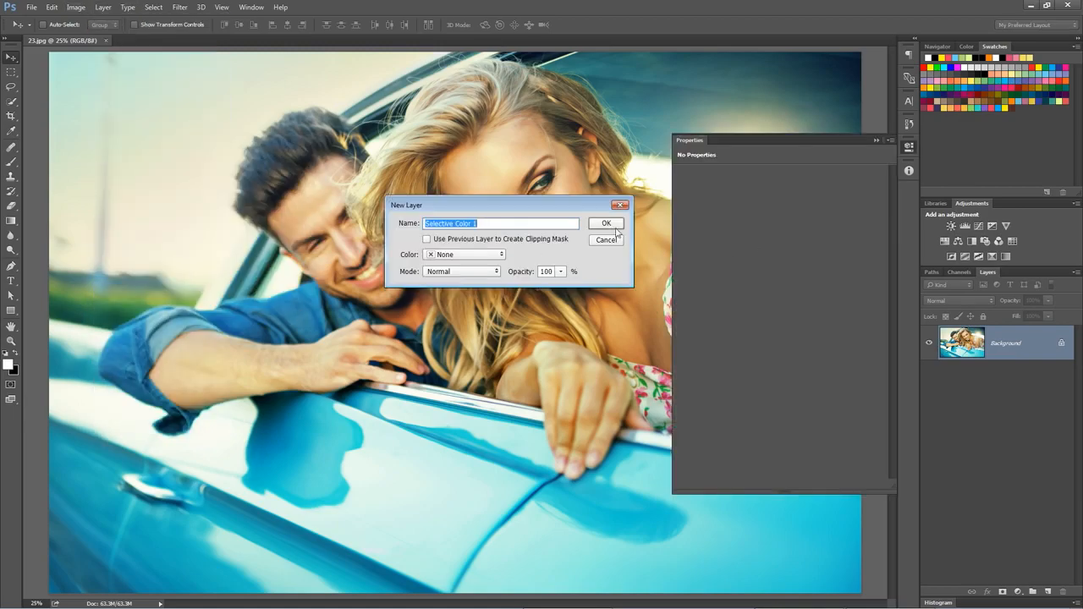
key("Return")
left_click_drag(789, 139, 266, 102)
left_click(227, 150)
left_click(218, 225)
left_click_drag(257, 246, 239, 248)
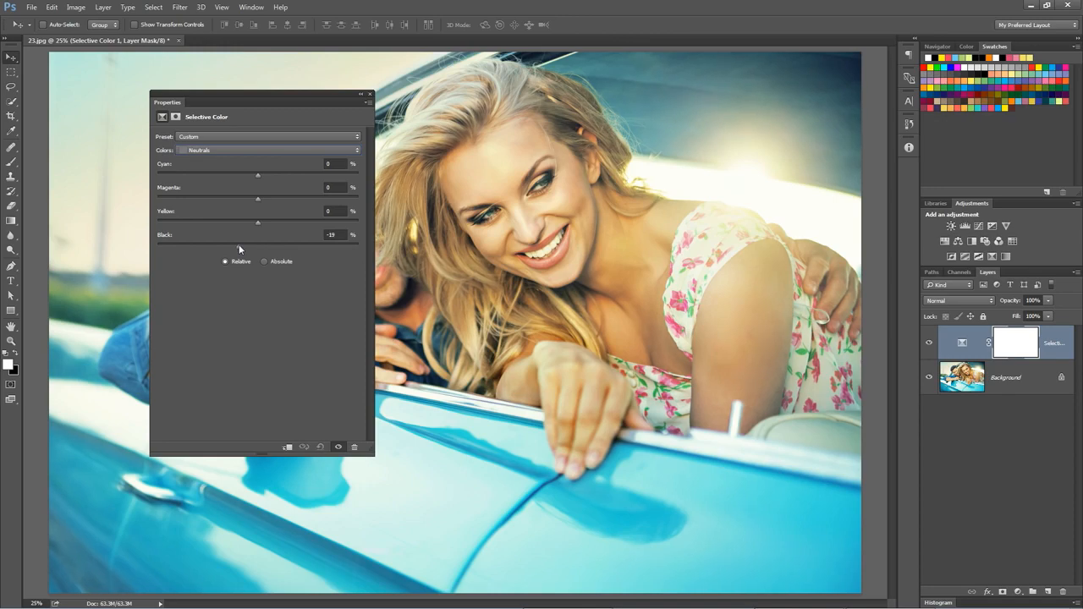
- Set Black to -20% for the Blacks in the Selective Color adjustment, and compare the photo with and without it
left_click(254, 150)
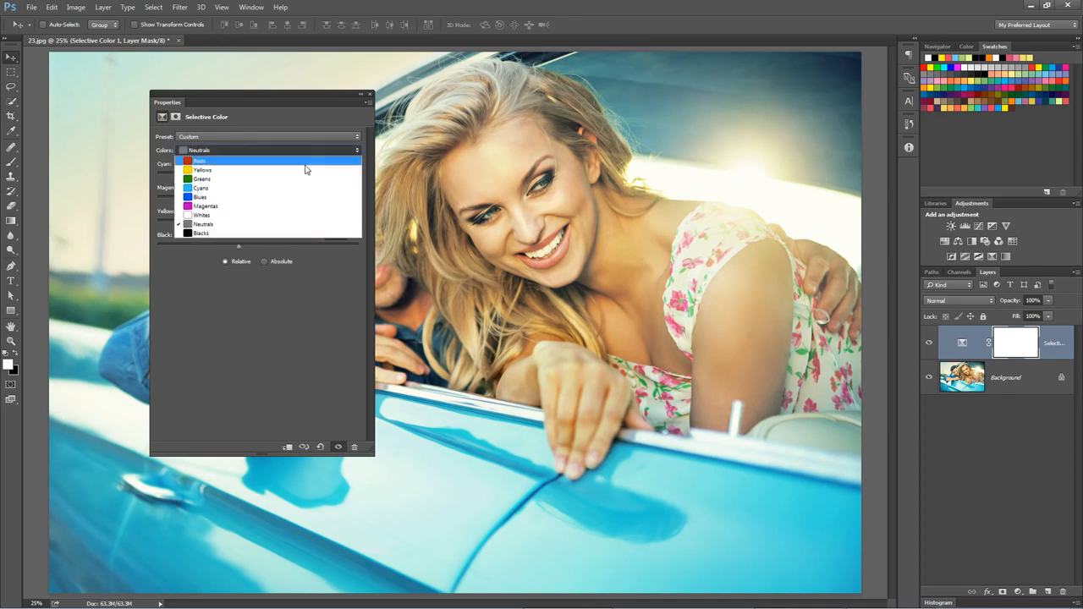
left_click(224, 233)
left_click_drag(250, 247, 243, 250)
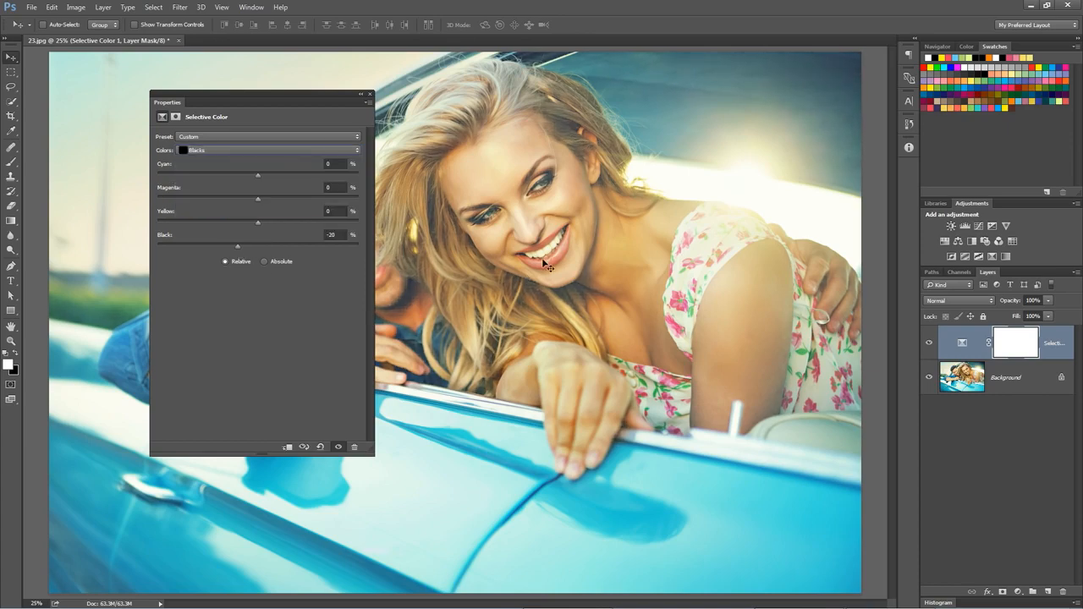
left_click_drag(271, 101, 917, 171)
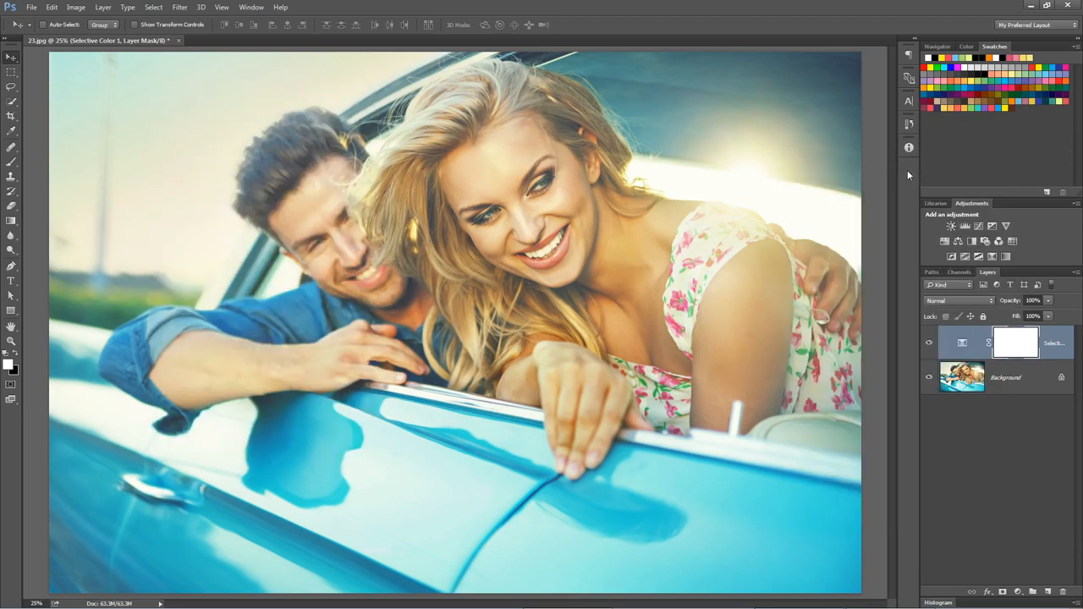
left_click(929, 343)
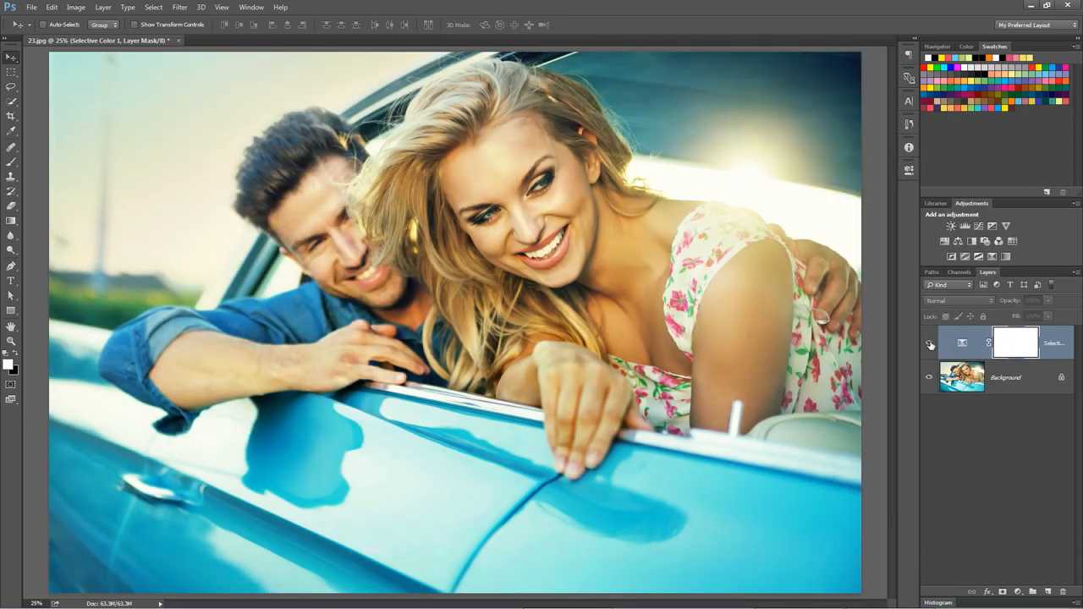
left_click(929, 343)
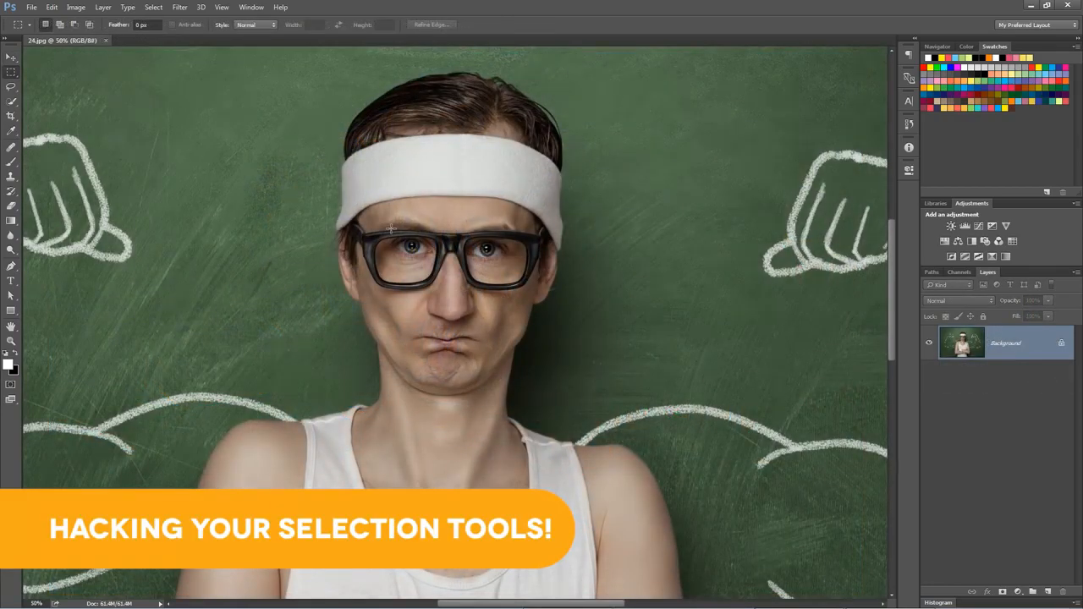
- Draw a rectangular marquee around the man's face in 24.jpg, repositioning it while it is being drawn
left_click_drag(474, 407, 661, 390)
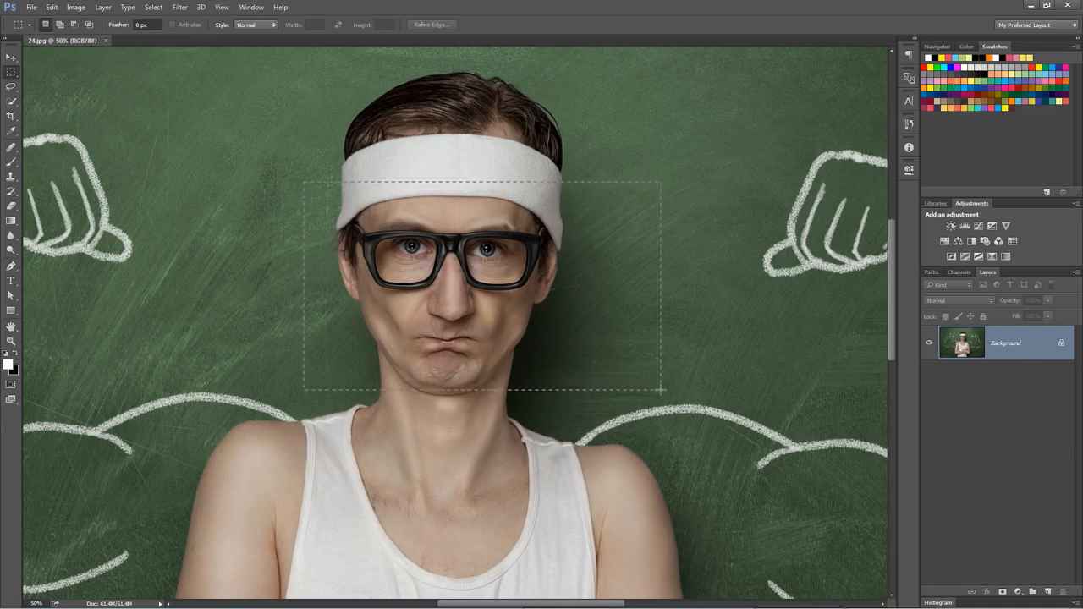
key("space")
left_click_drag(661, 390, 641, 413)
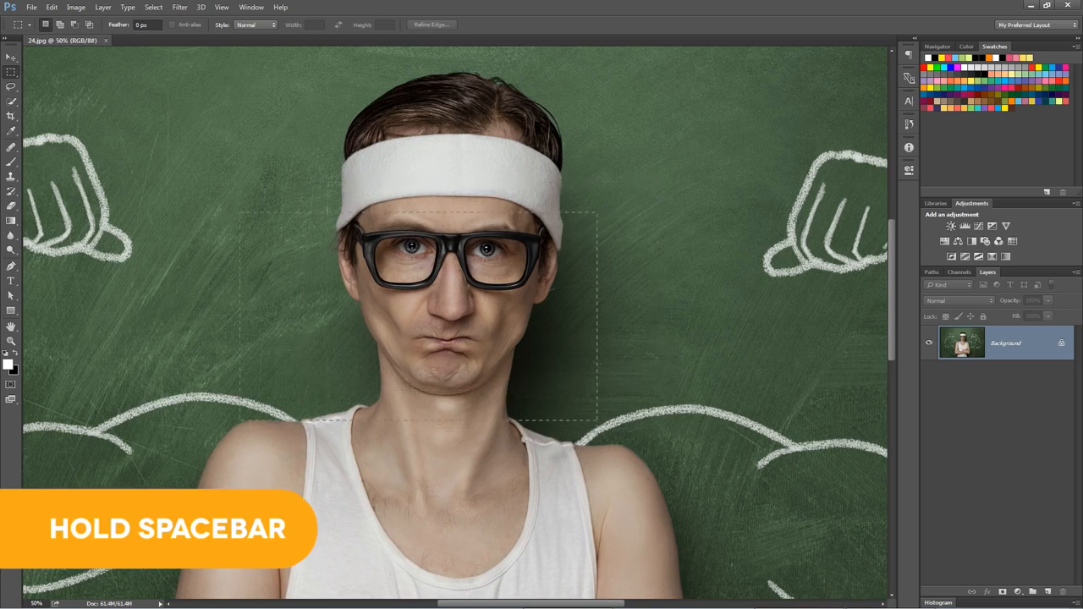
left_click_drag(622, 391, 627, 390)
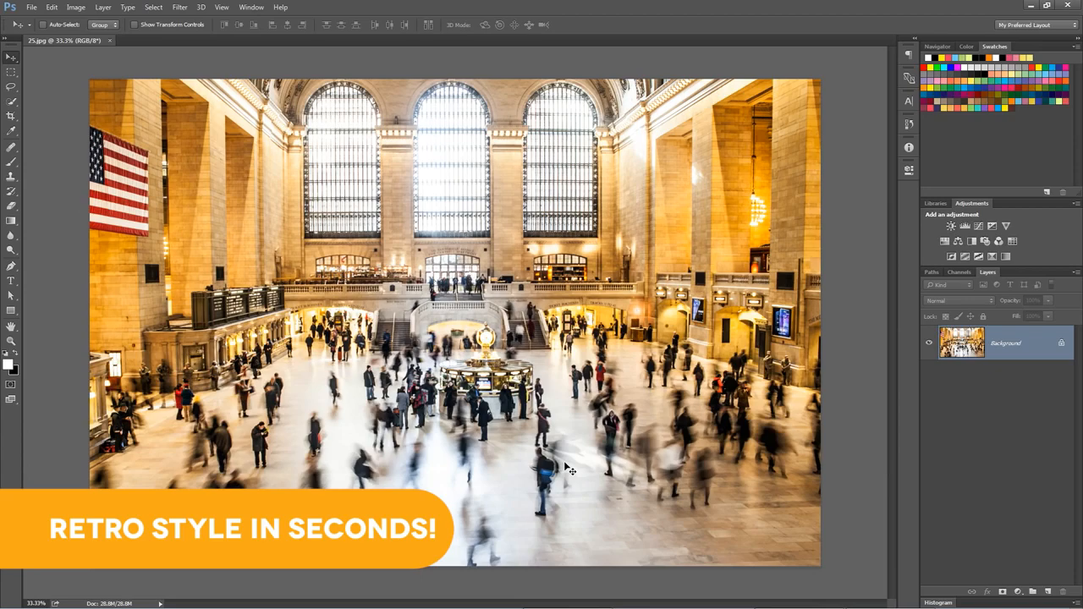
- Add a Solid Color fill layer in bright blue above the station photo in 25.jpg
left_click(1018, 592)
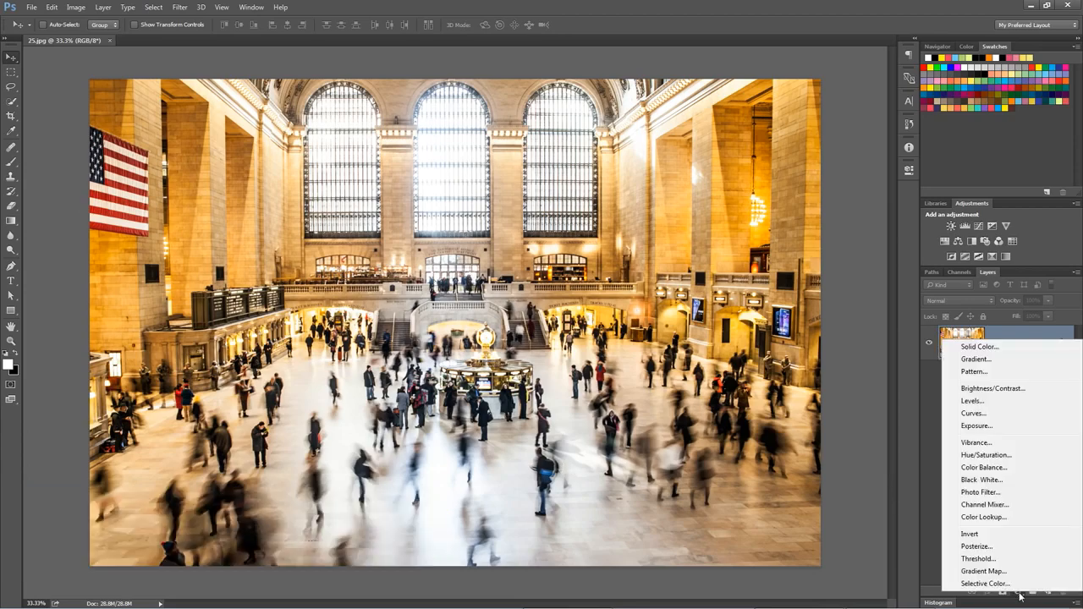
left_click(980, 348)
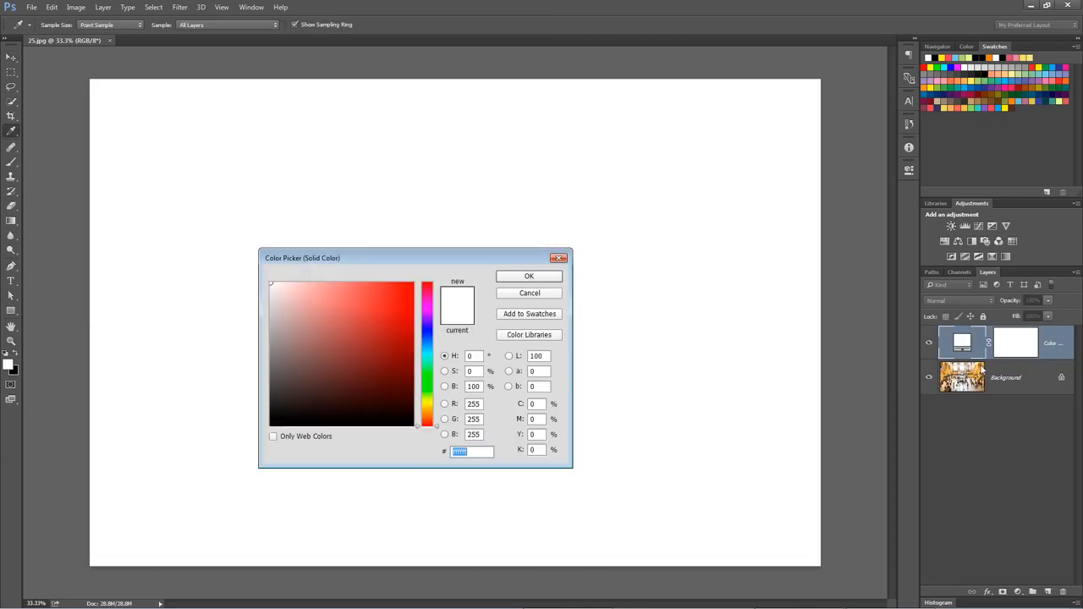
left_click(428, 333)
left_click_drag(380, 314, 377, 300)
left_click(525, 276)
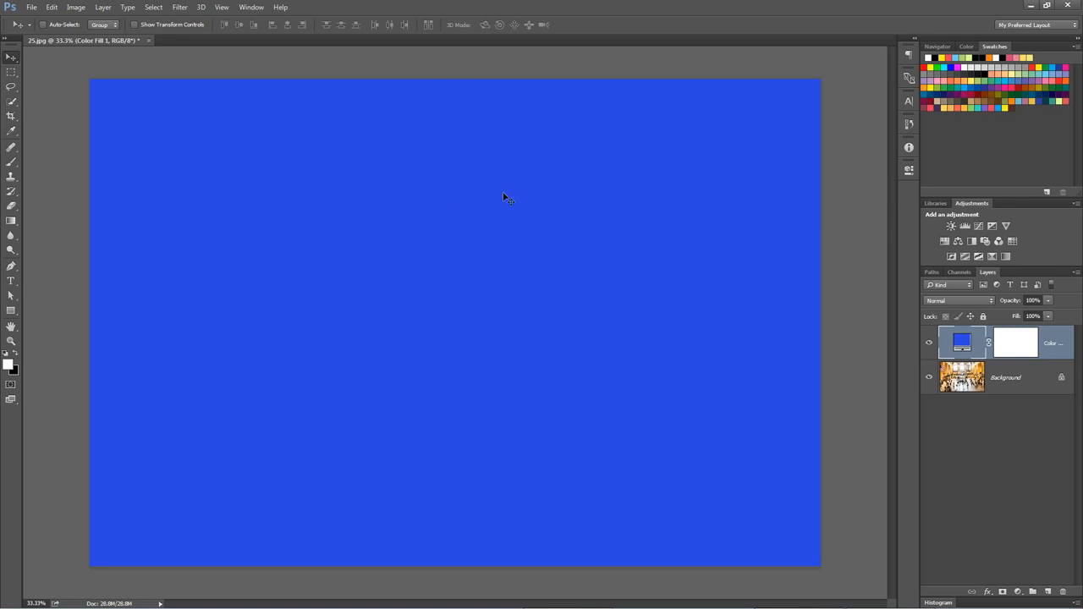
- Blend the blue fill layer in Exclusion mode at 25% opacity, and compare the photo with and without it
left_click(954, 299)
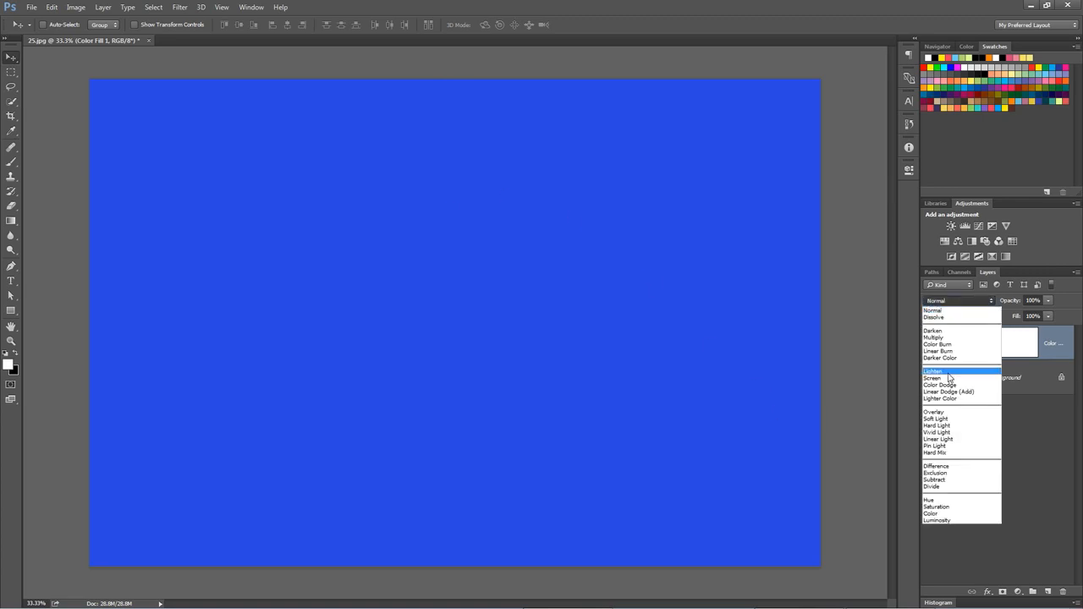
left_click(935, 473)
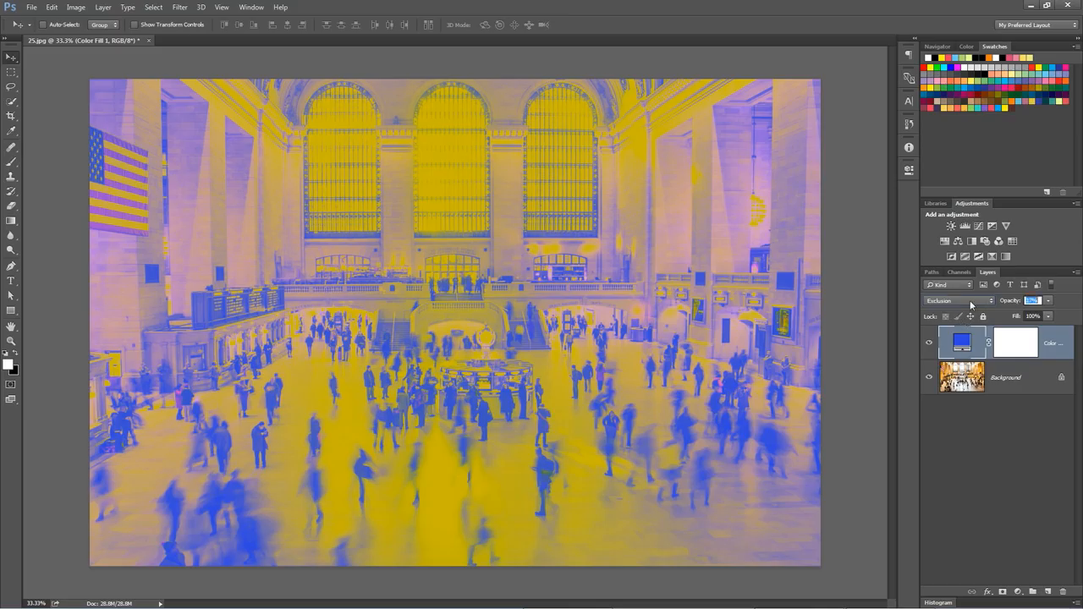
type("0")
type("25")
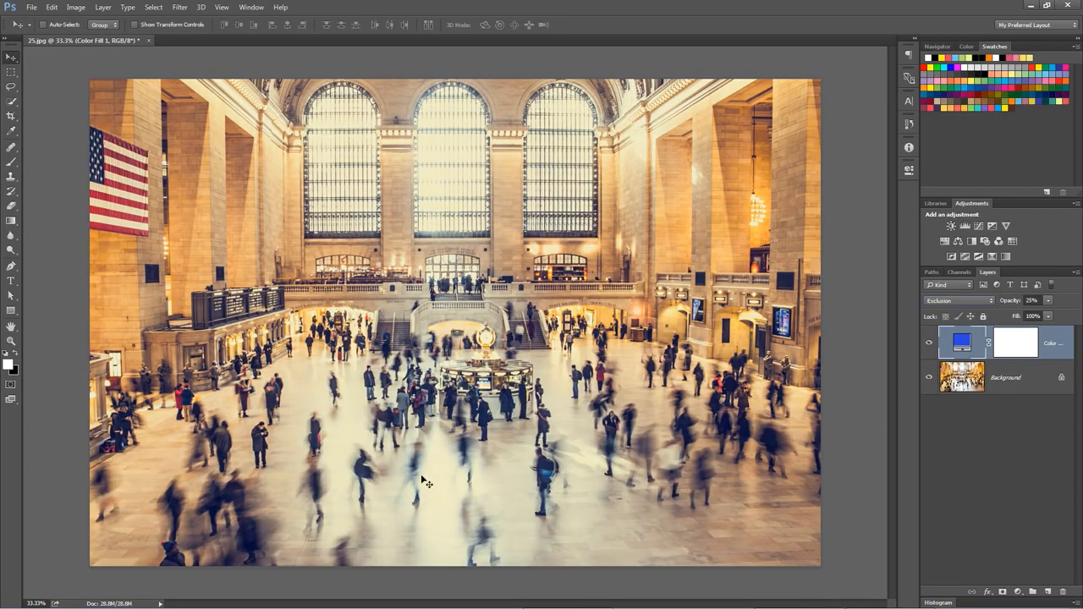
left_click(930, 343)
left_click(930, 343)
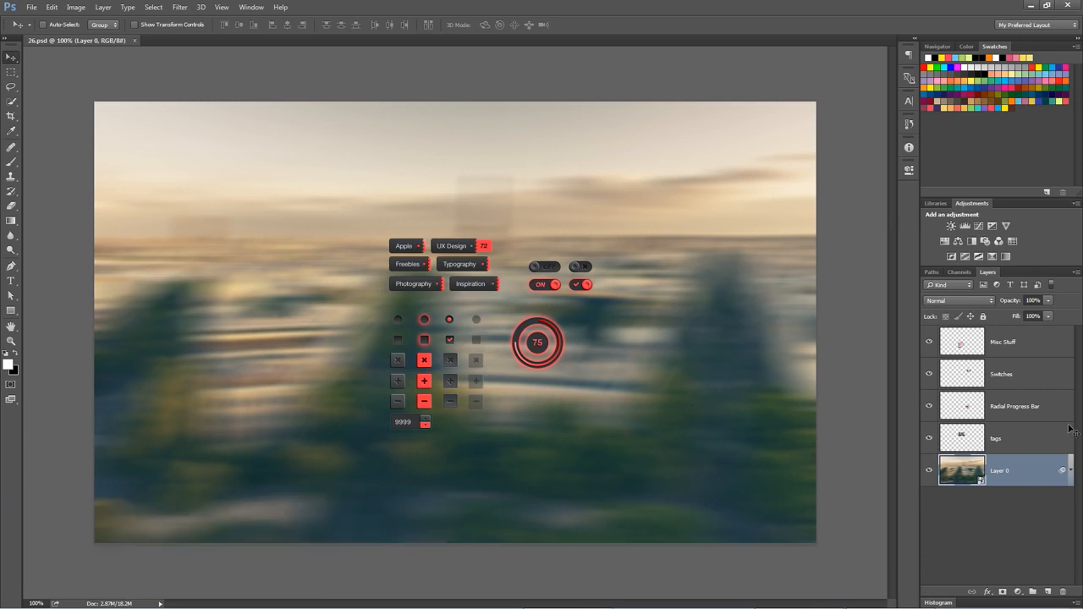
- Select the Misc Stuff, Switches, Radial Progress Bar and tags layers in 26.psd and open them in Export As
left_click(1013, 433)
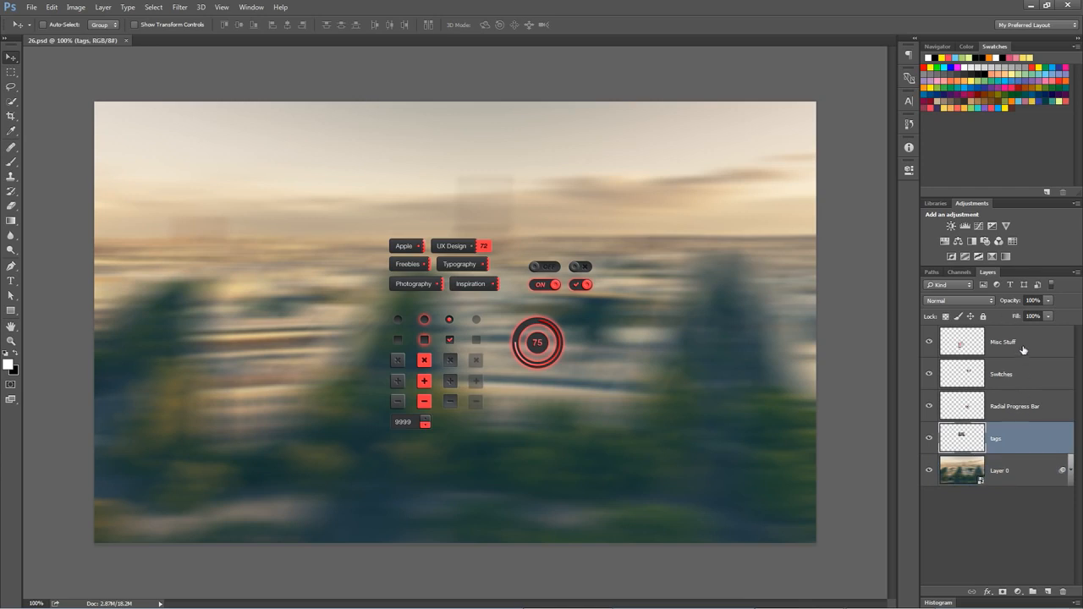
left_click(1017, 414)
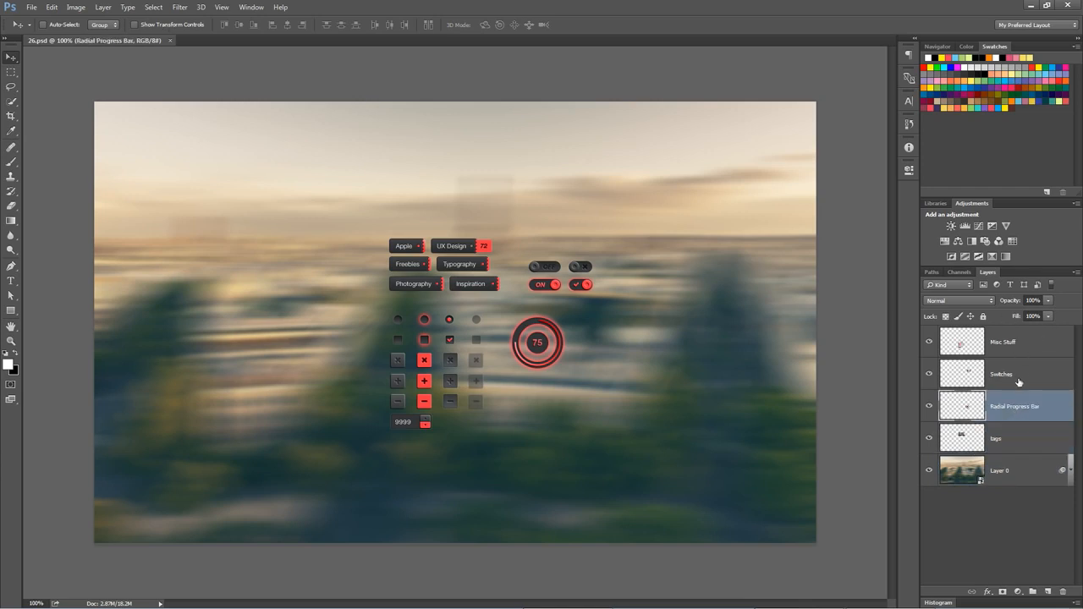
left_click(1031, 377)
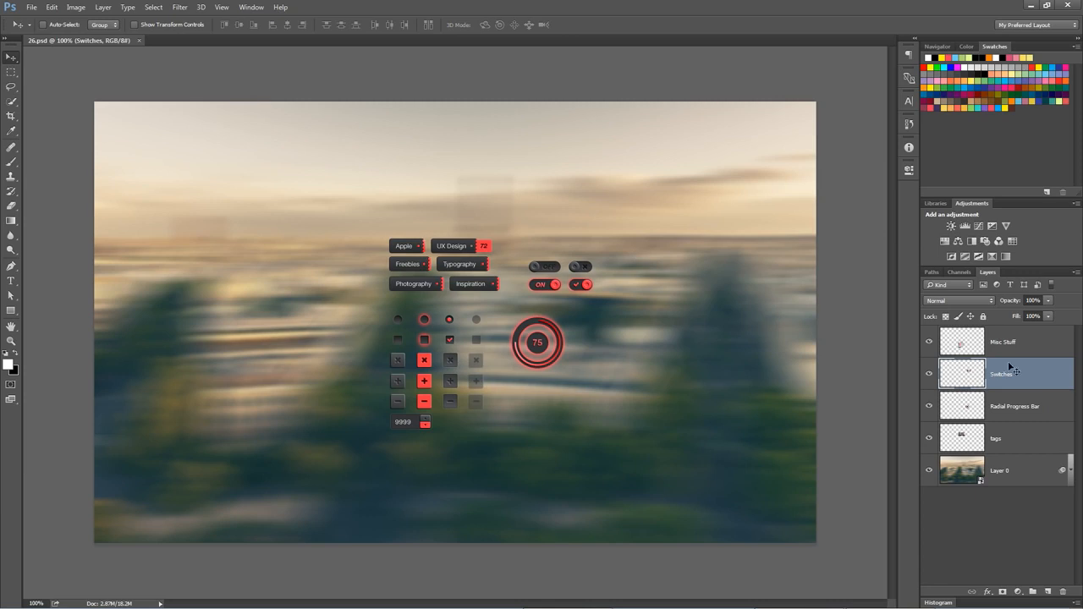
left_click(1036, 347)
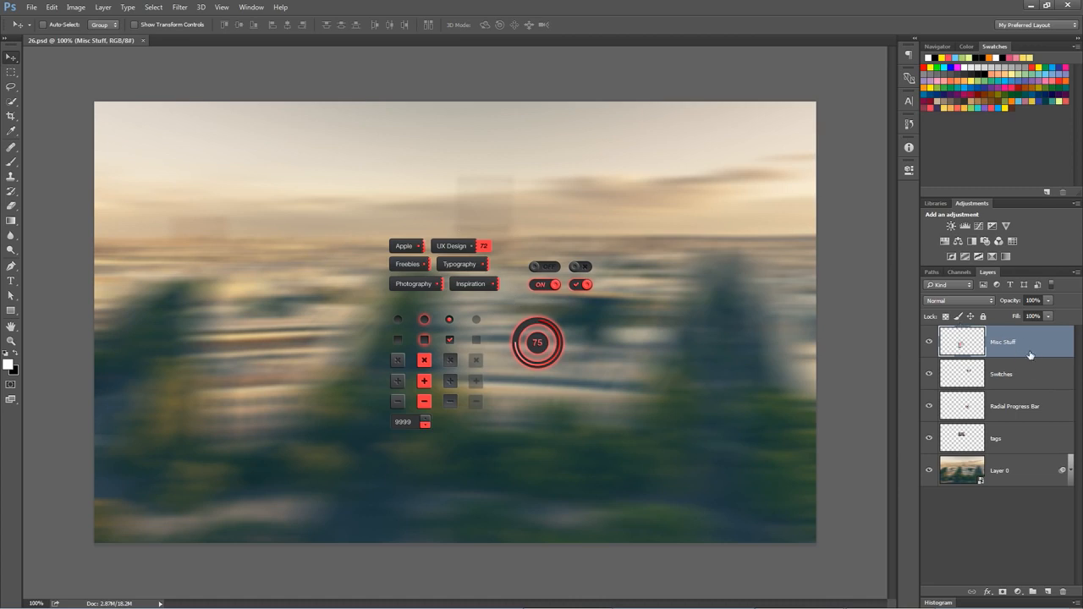
left_click(1024, 441, "shift")
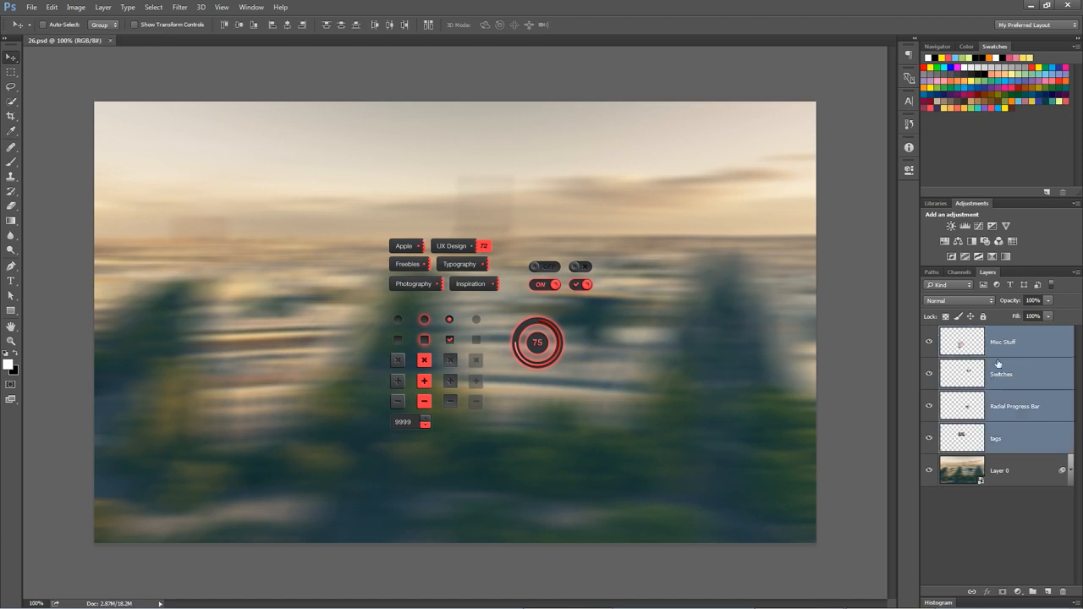
right_click(1020, 346)
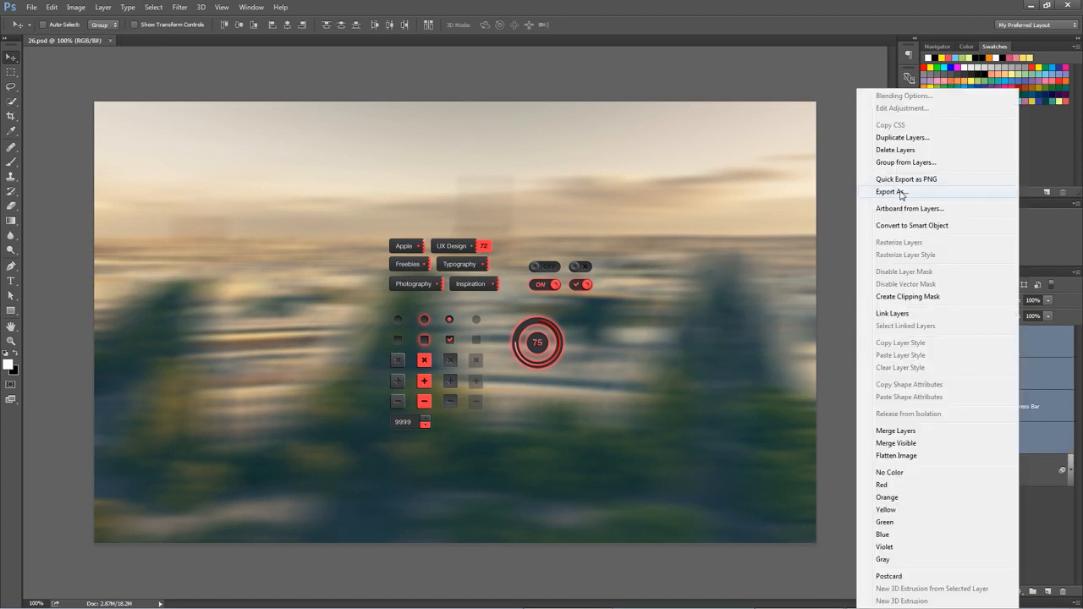
left_click(900, 188)
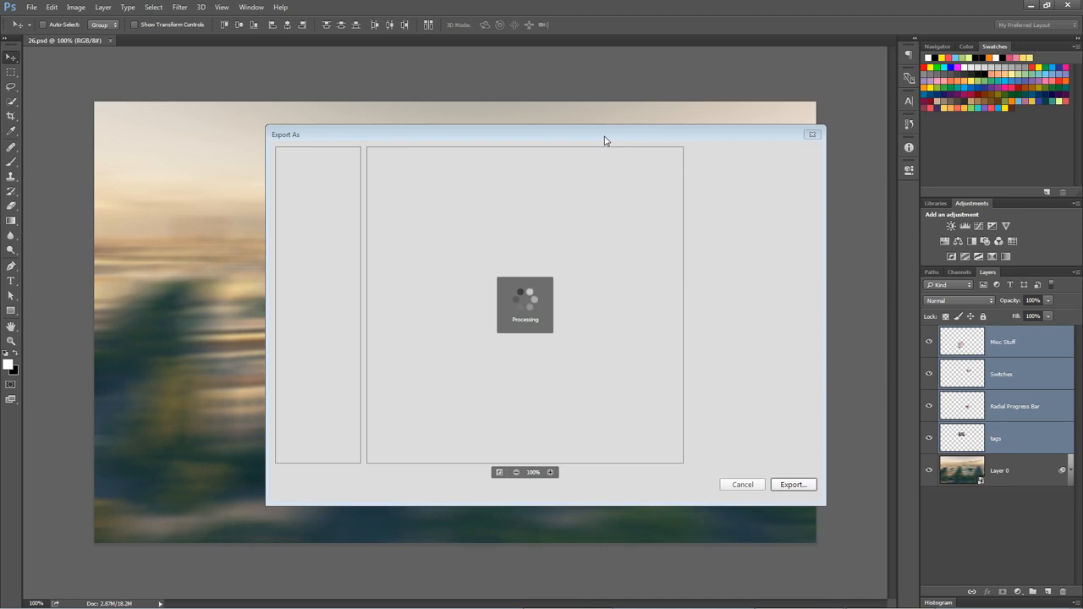
left_click_drag(595, 141, 548, 153)
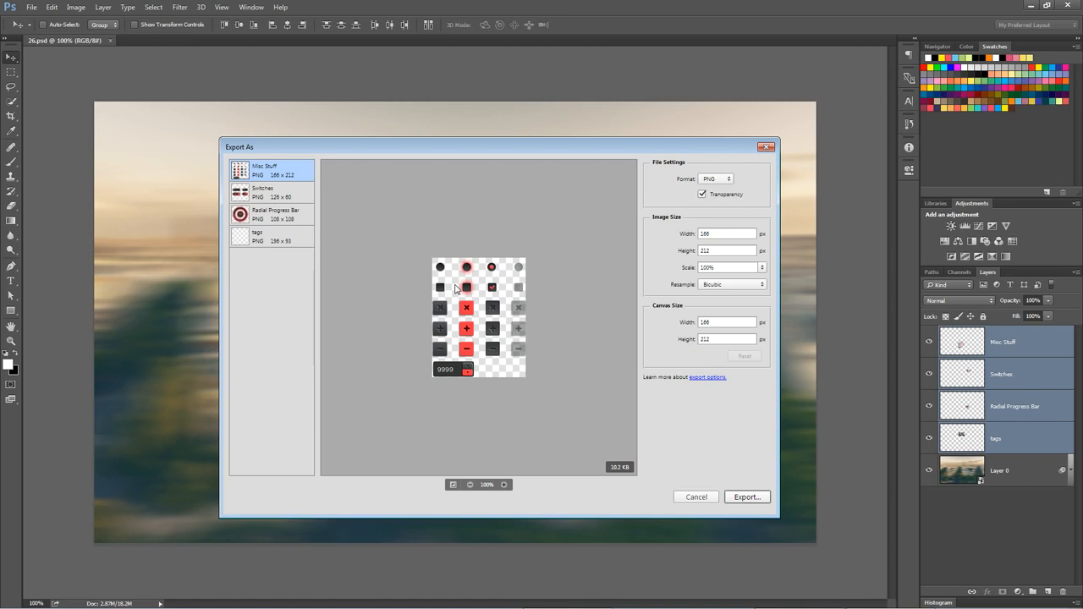
- Choose PNG as the export format for Misc Stuff, and review the Radial Progress Bar and tags exports
left_click(720, 181)
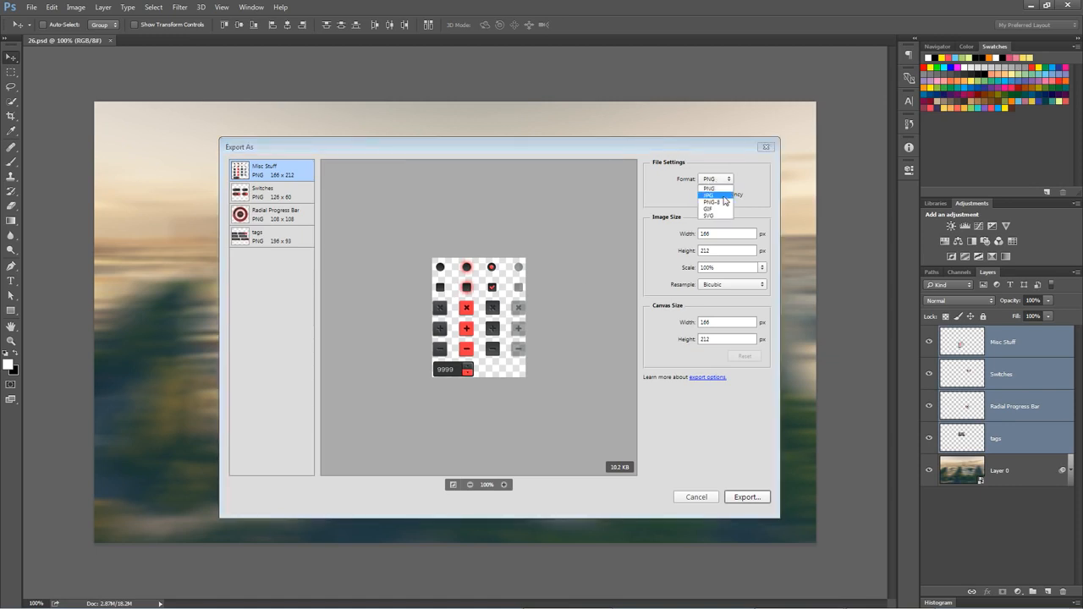
left_click(710, 188)
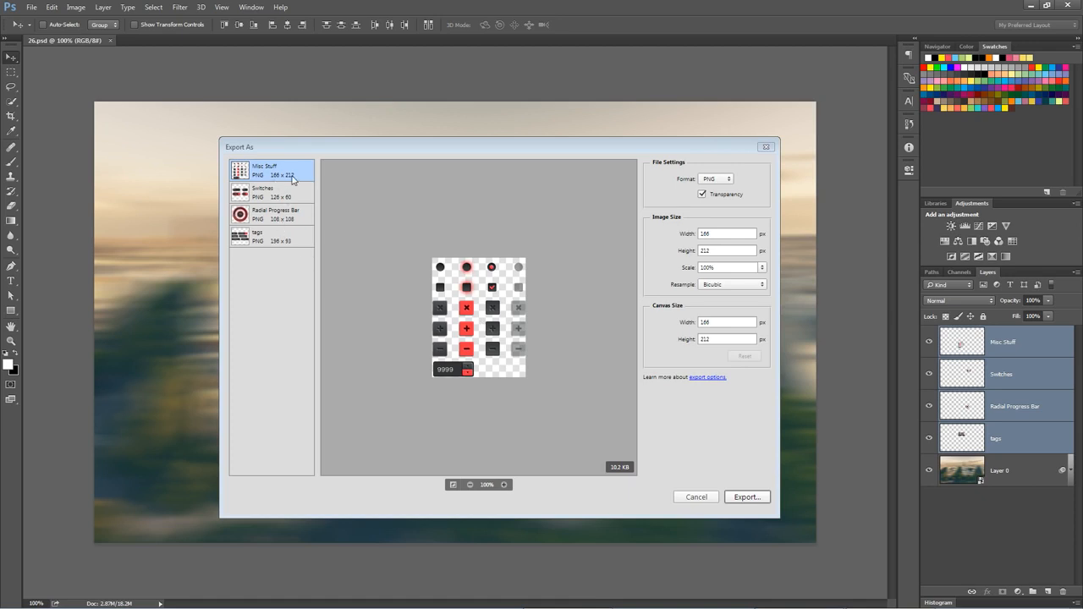
left_click(280, 216)
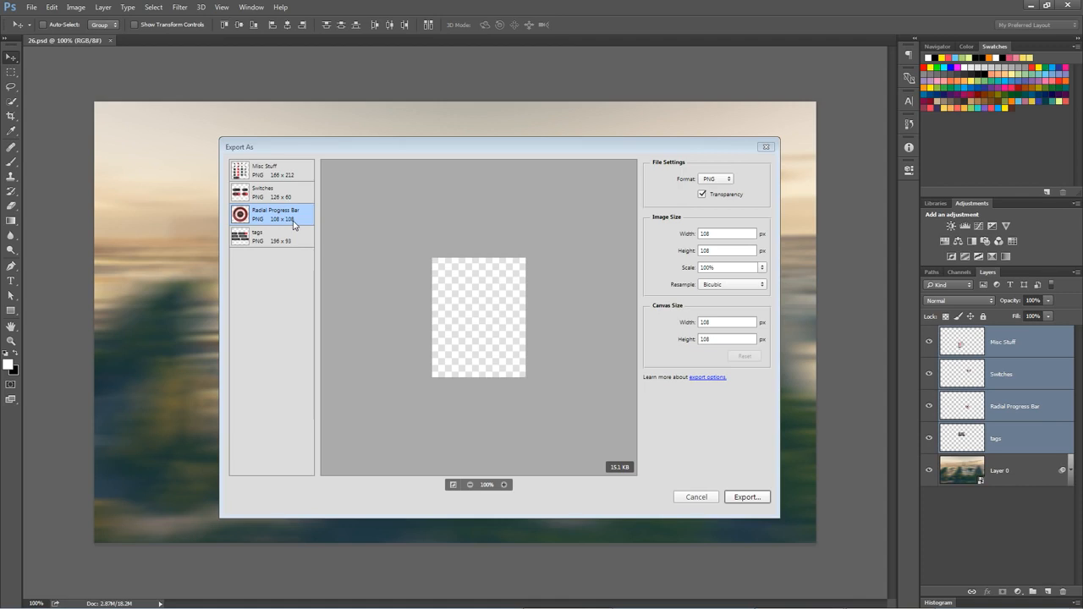
left_click(278, 243)
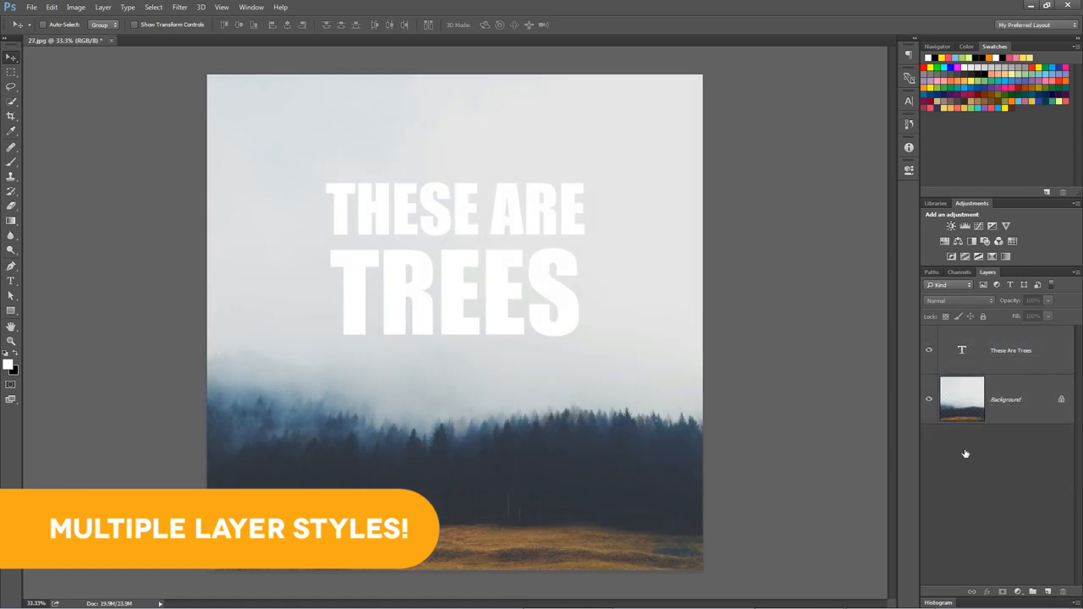
- Add a 10 px outside stroke at 50% opacity to the These Are Trees text layer in 27.jpg
double_click(1058, 346)
mouse_move(779, 255)
left_mouse_down()
mouse_move(690, 187)
mouse_move(878, 171)
left_mouse_up()
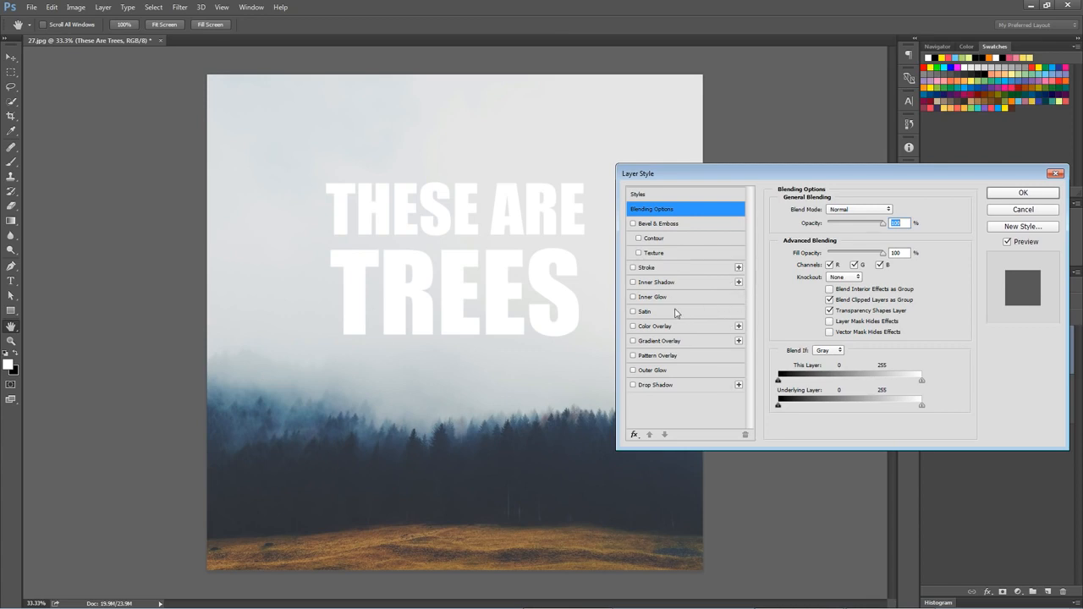
left_click(634, 268)
left_click(651, 270)
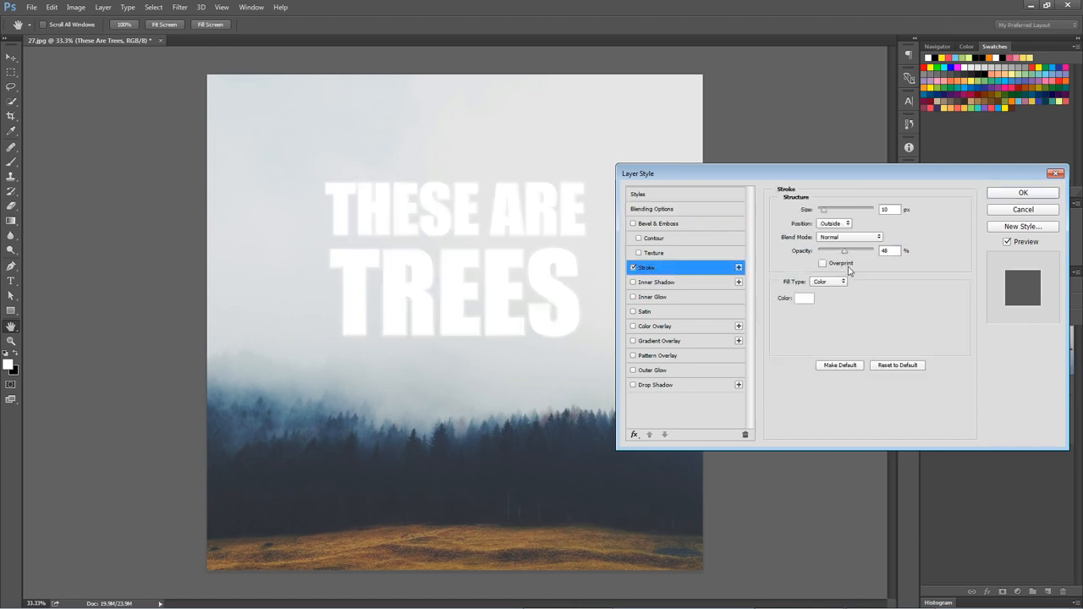
left_click(891, 251)
type("50")
- Add a second stroke to the text layer, 20 px wide, in red ff0000 at 100% opacity
left_click(738, 267)
left_click(686, 284)
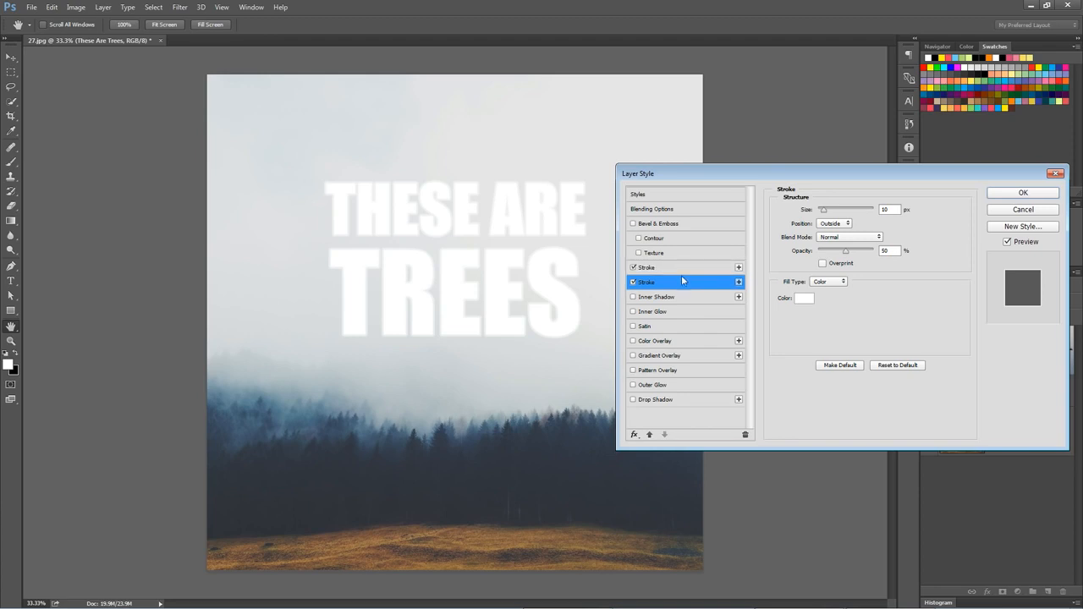
left_click(684, 269)
left_click(684, 286)
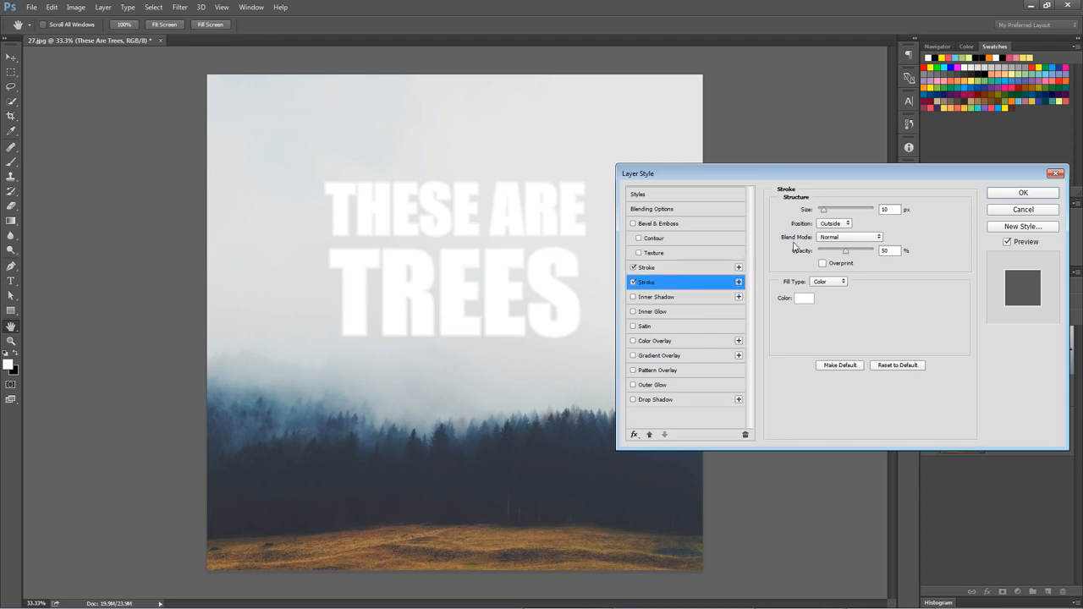
left_click(894, 208)
type("20")
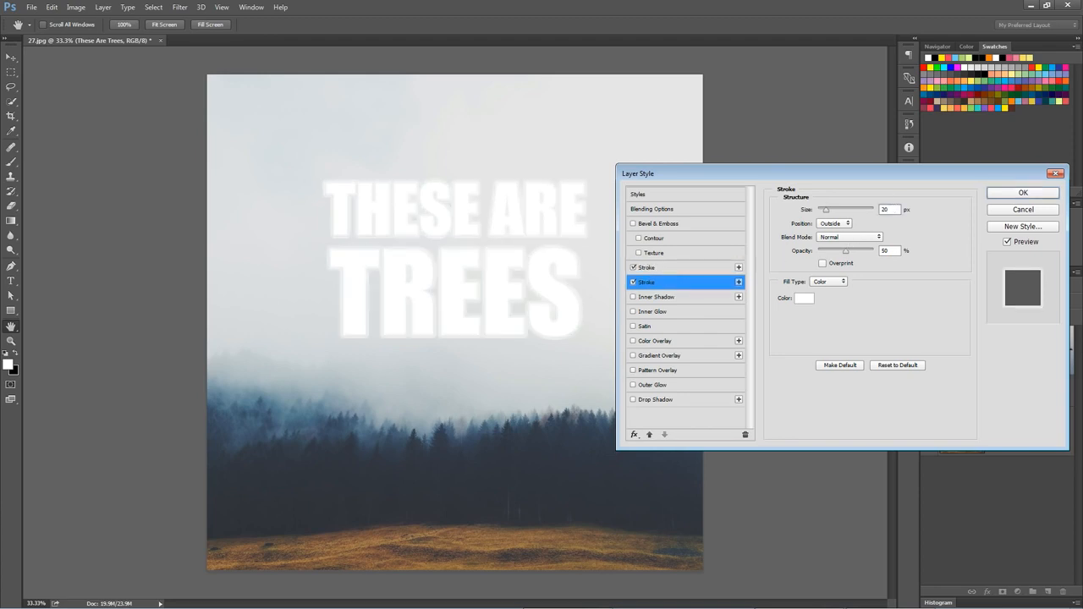
left_click(804, 298)
type("ff0000")
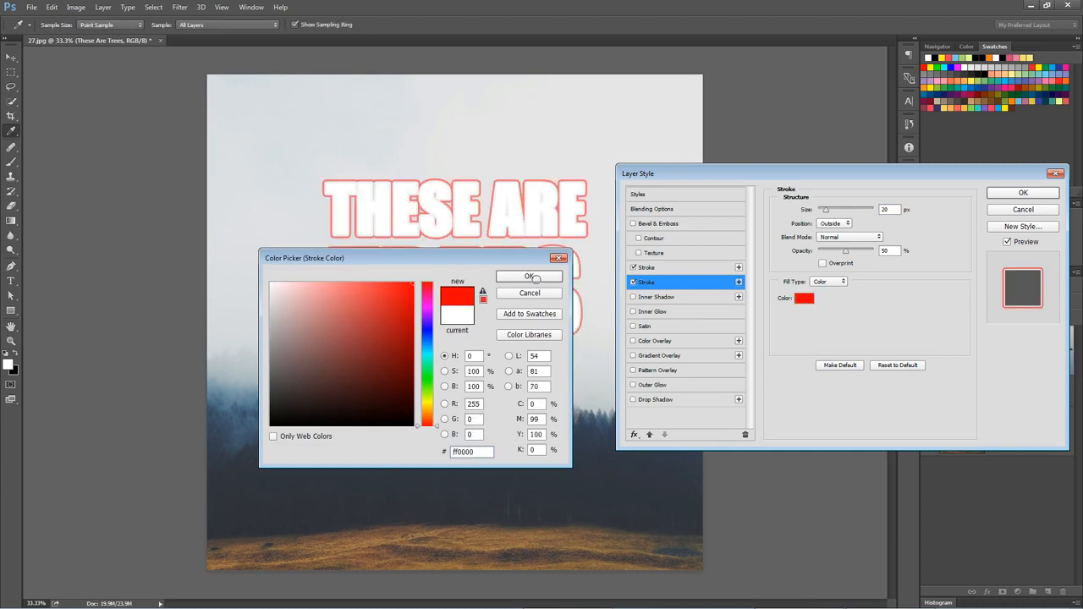
left_click(535, 276)
left_click_drag(846, 251, 978, 253)
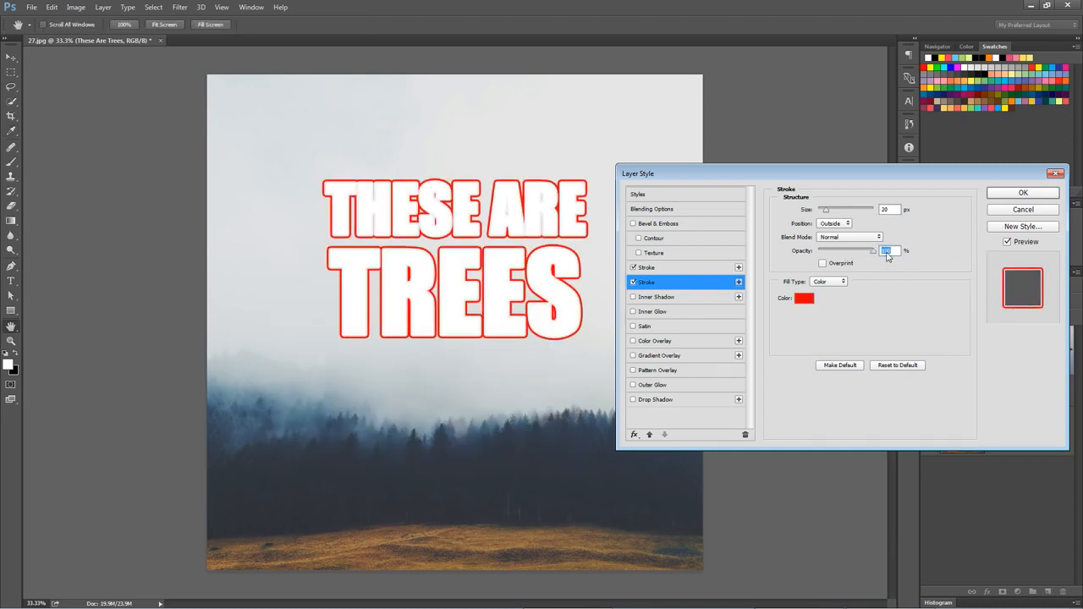
- Add a third stroke in bright green, wider than the red one, and apply the layer style to the text
left_click(738, 282)
left_click(685, 297)
left_click(804, 298)
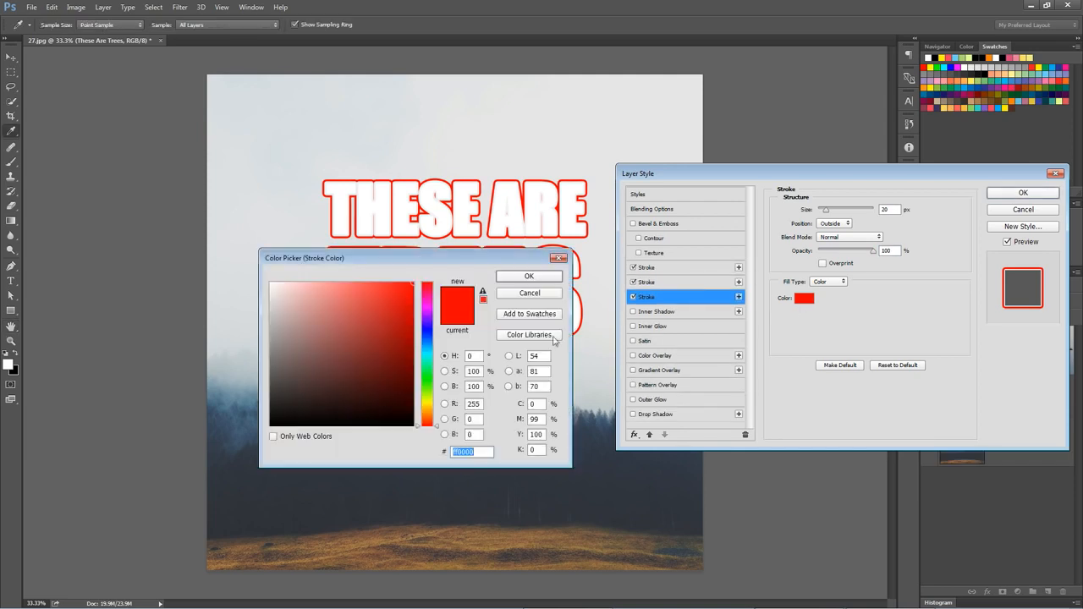
left_click_drag(427, 338, 431, 383)
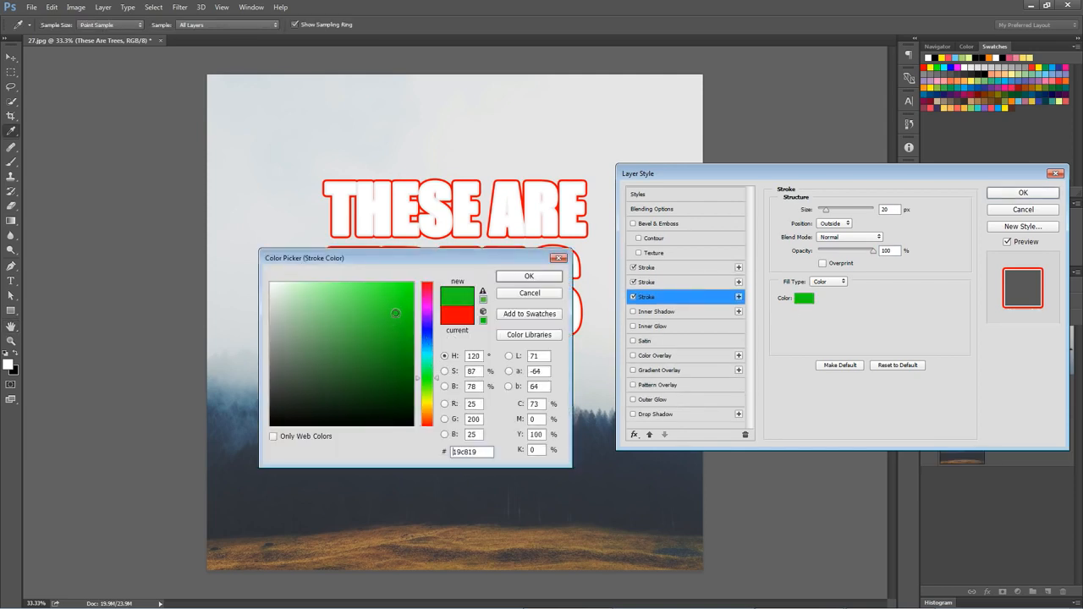
left_click(529, 276)
left_click_drag(828, 213, 835, 215)
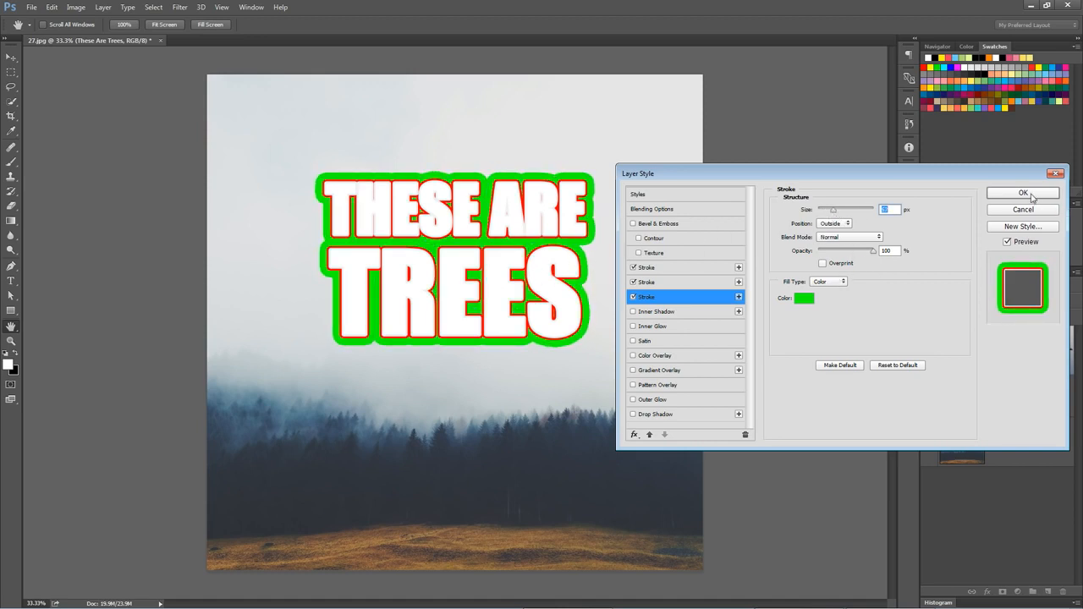
left_click(1030, 193)
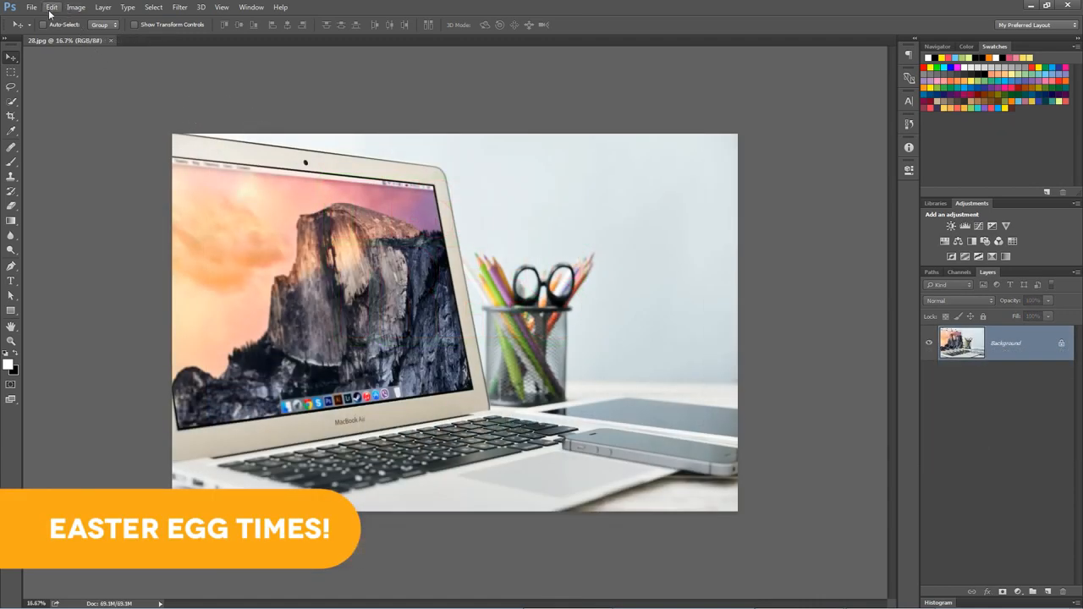
- Cycle the Color Theme swatches in the Interface preferences through the coffee-cup and toast icons back to plain squares, and accept the preferences
left_click(50, 10)
mouse_move(80, 428)
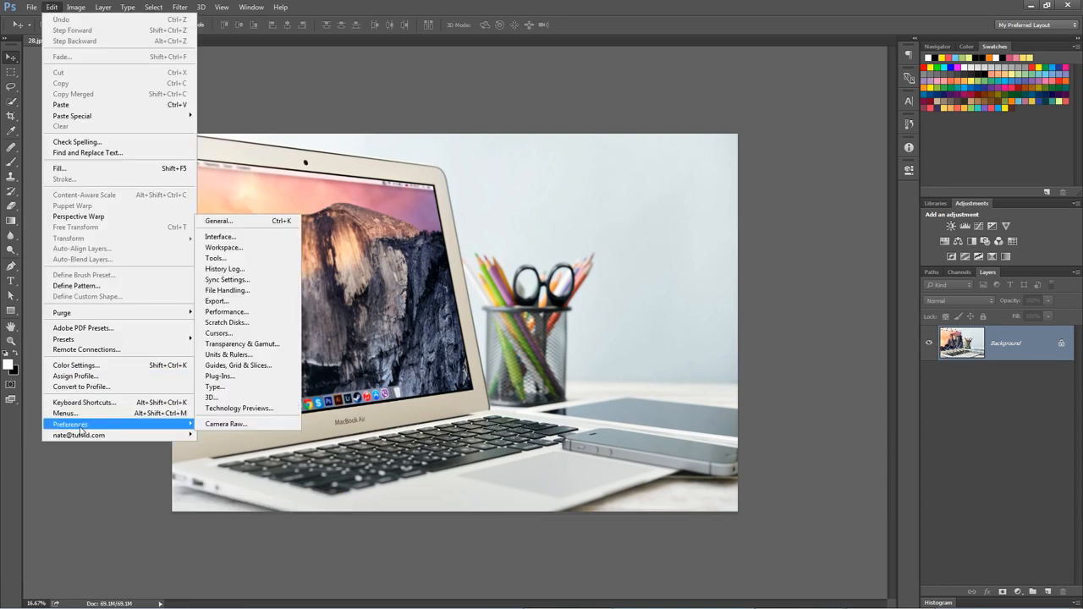
left_click(231, 241)
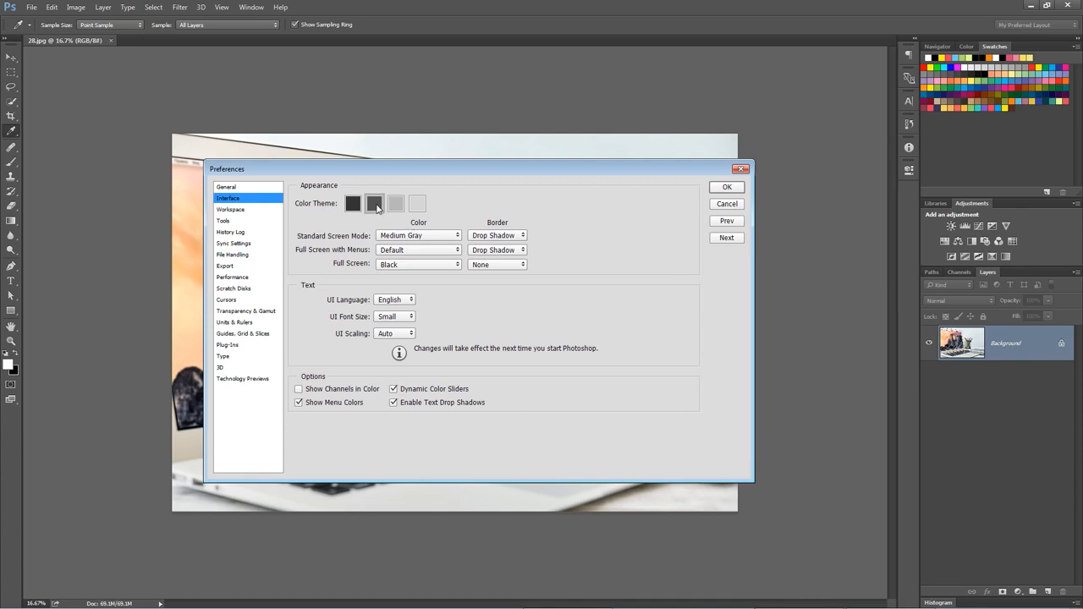
left_click(374, 204, "alt+shift")
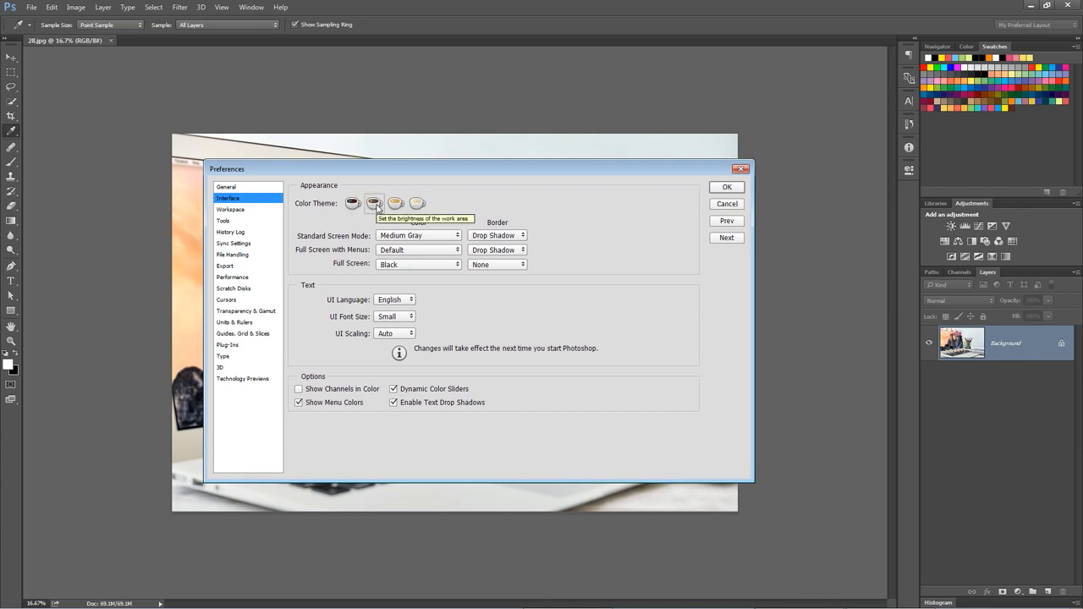
left_click(377, 207, "ctrl+alt+shift")
left_click(376, 207, "ctrl+alt+shift")
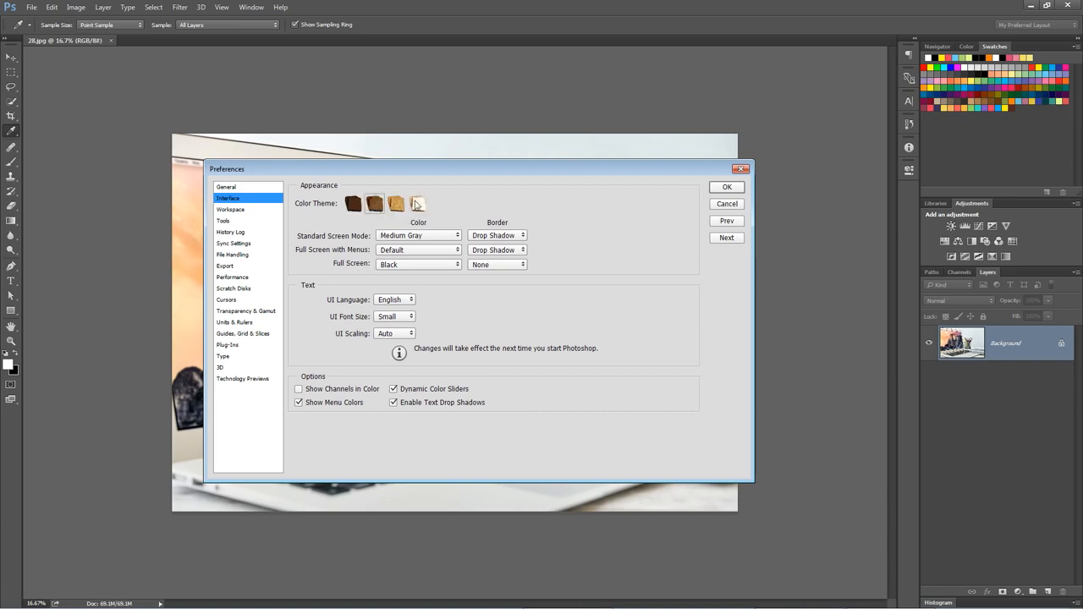
left_click(375, 208, "ctrl+alt+shift")
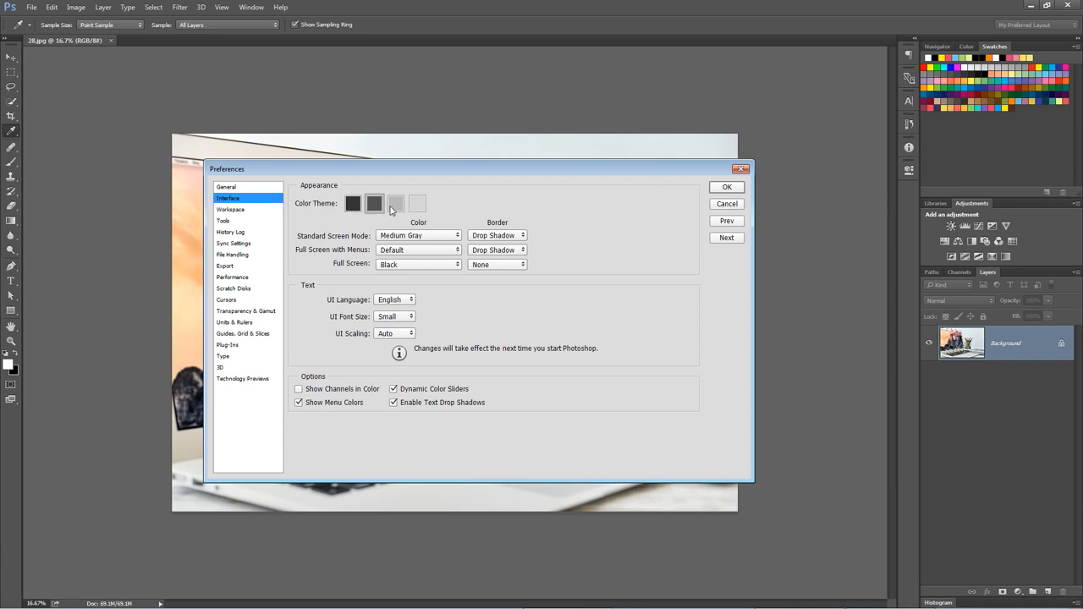
left_click(727, 187)
key("v")
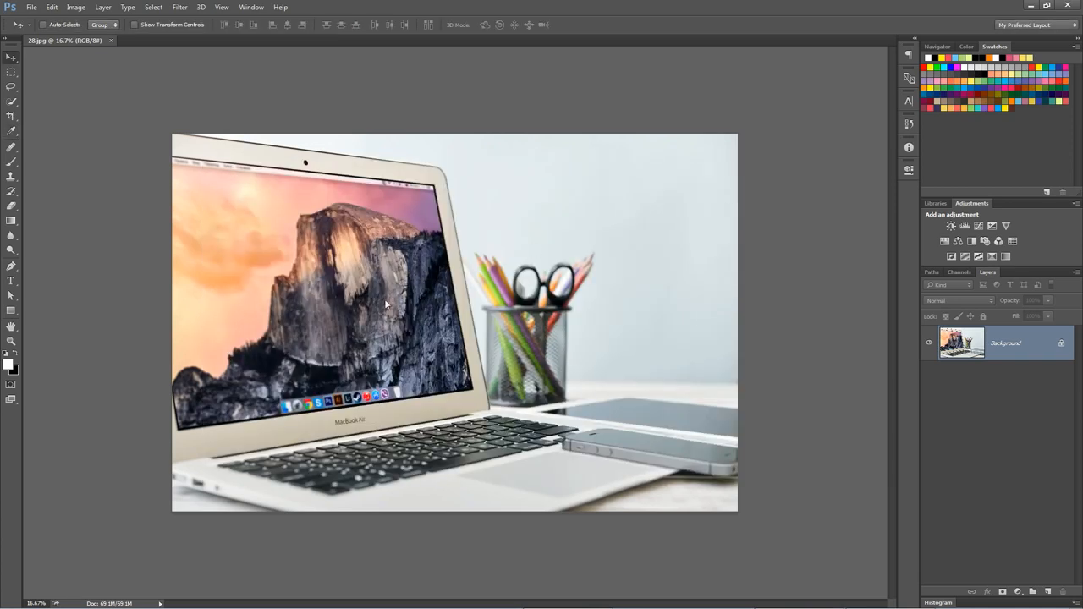